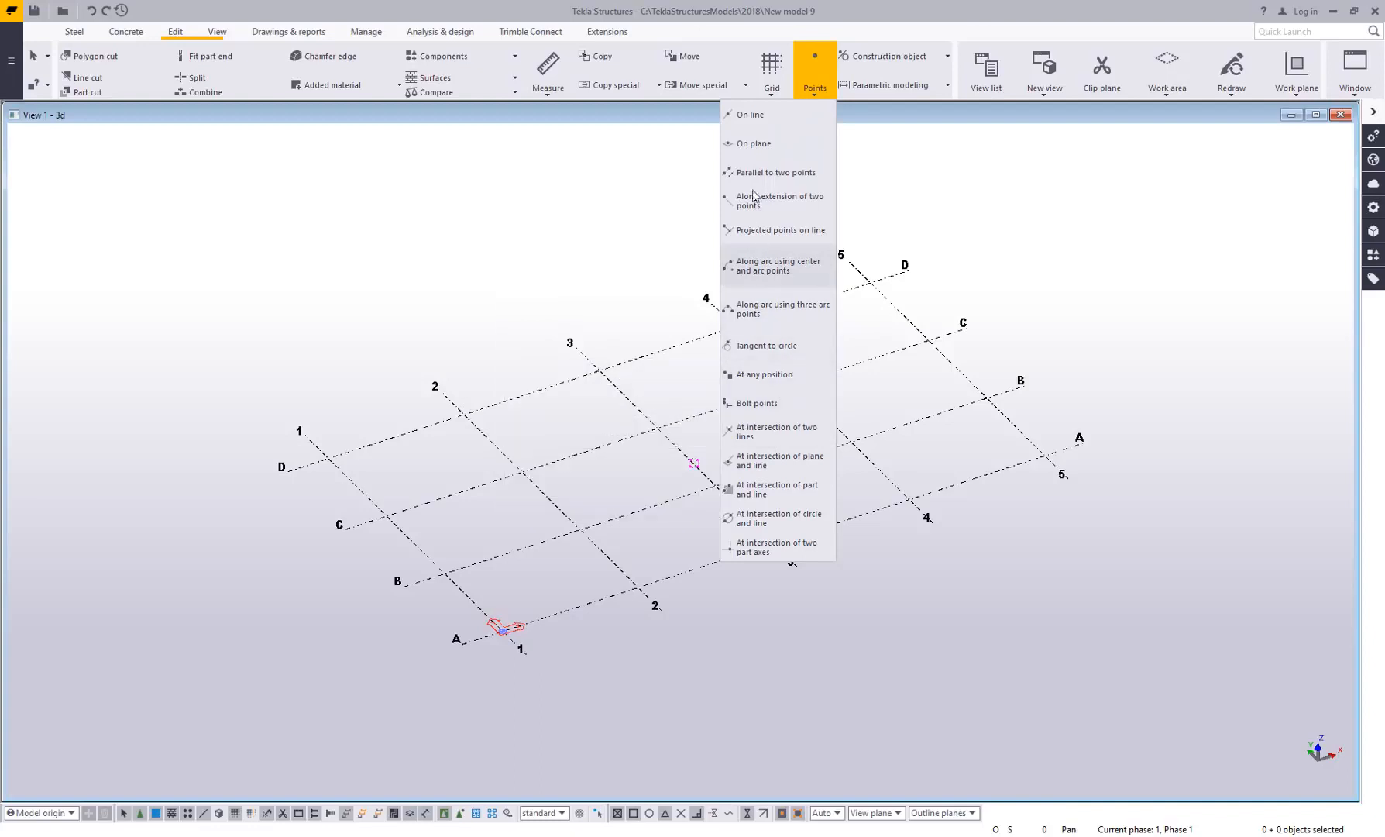
Add 5 evenly divided points on grid line D between grid lines 3 and 4
click(757, 116)
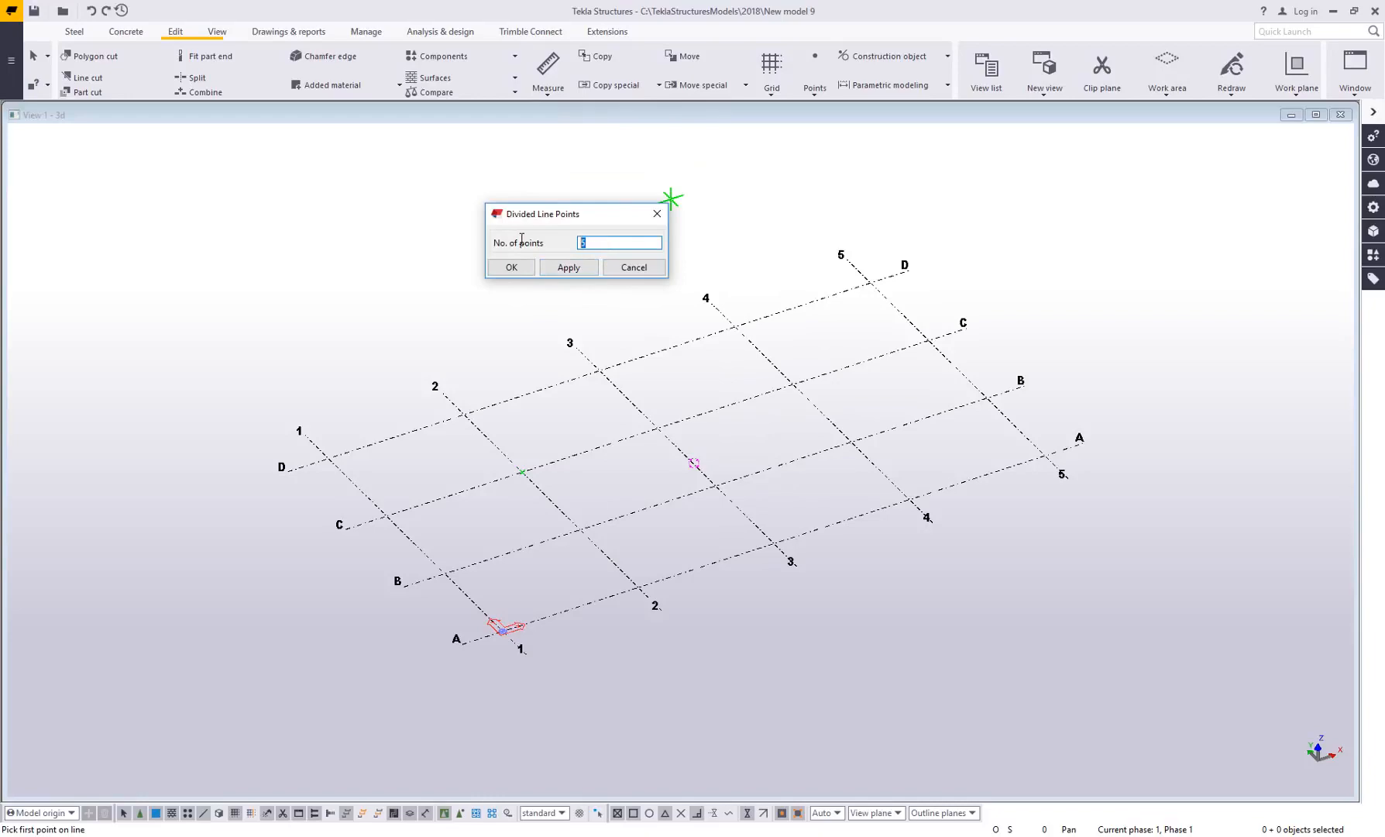
click(587, 269)
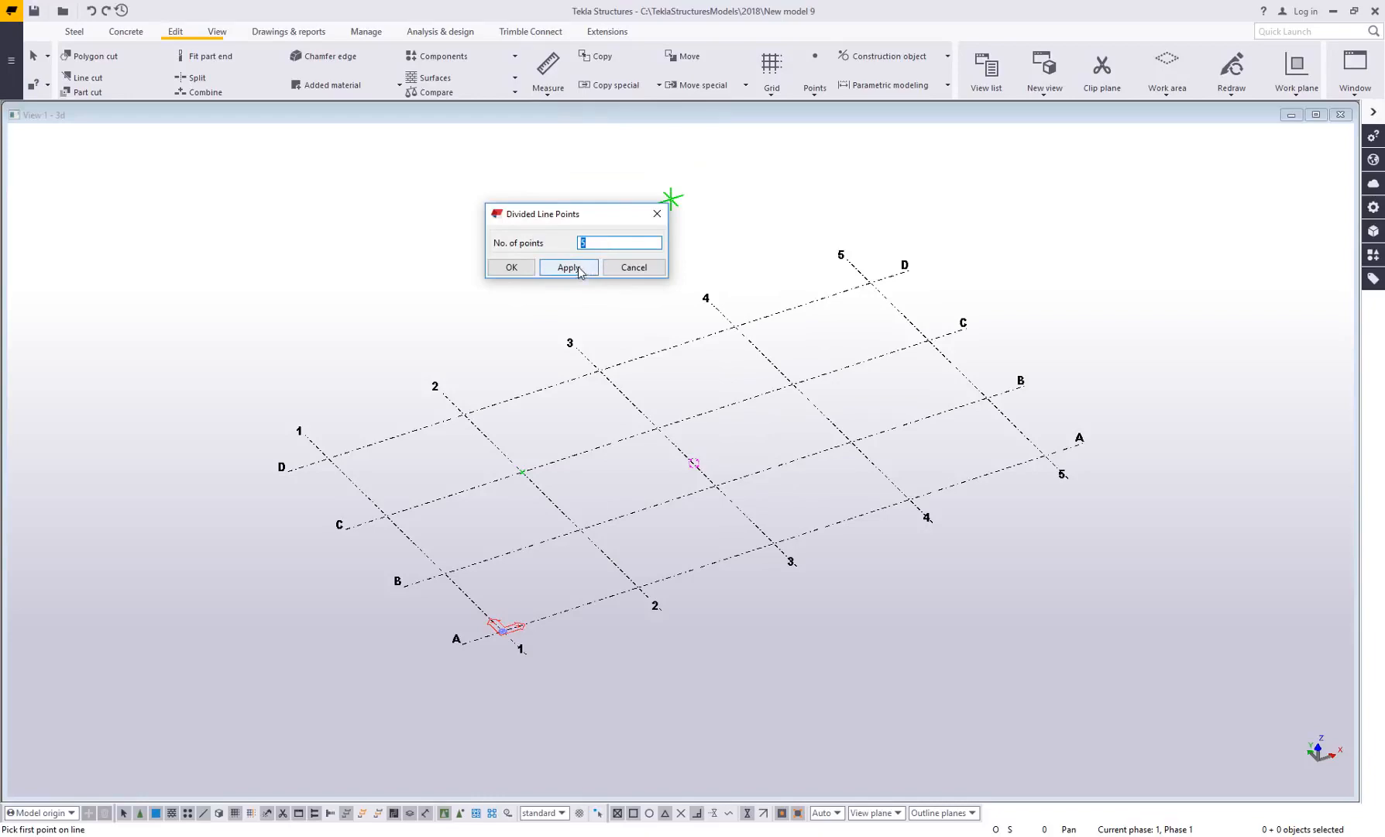
click(611, 368)
click(734, 321)
scroll(681, 334, up, 5)
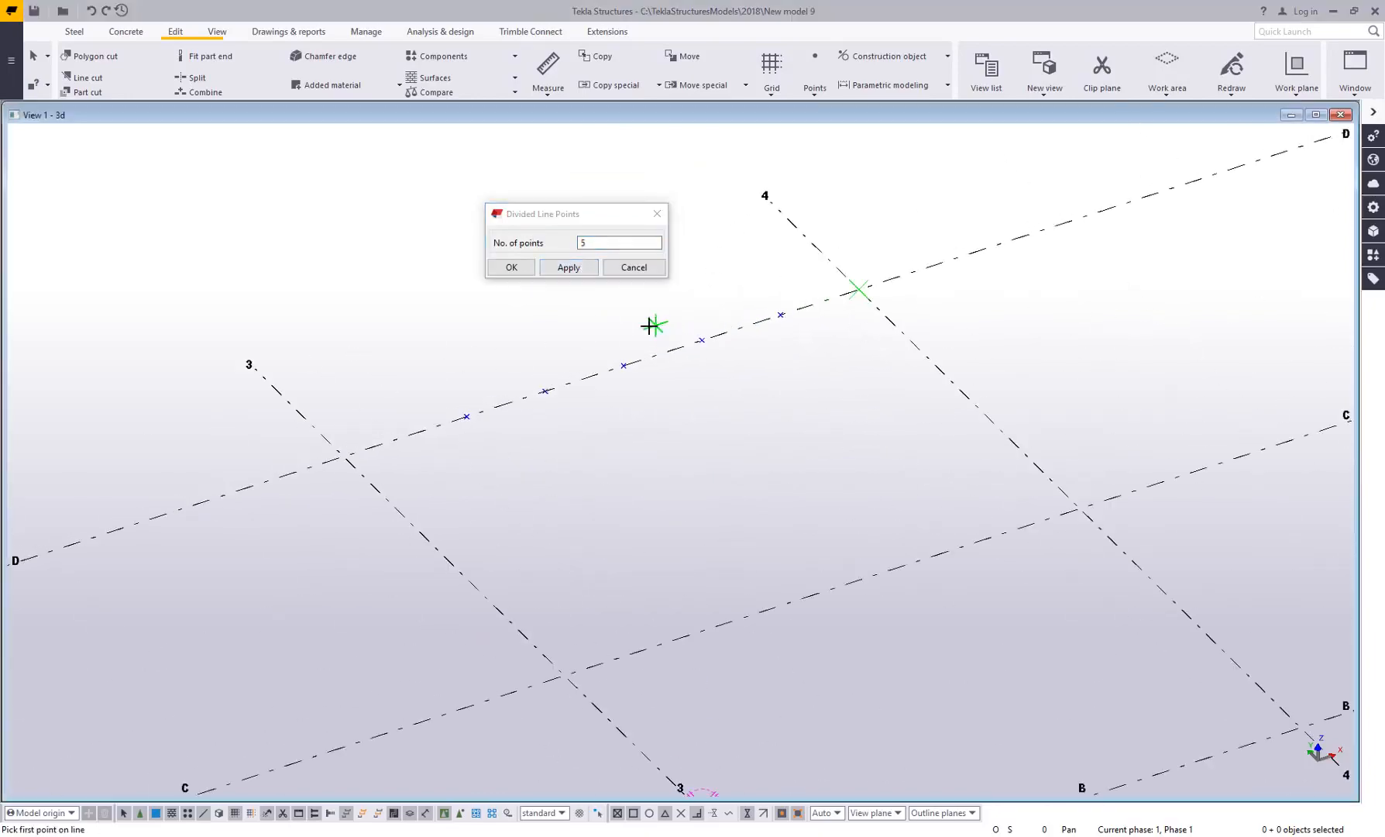
middle_drag(650, 326, 634, 402)
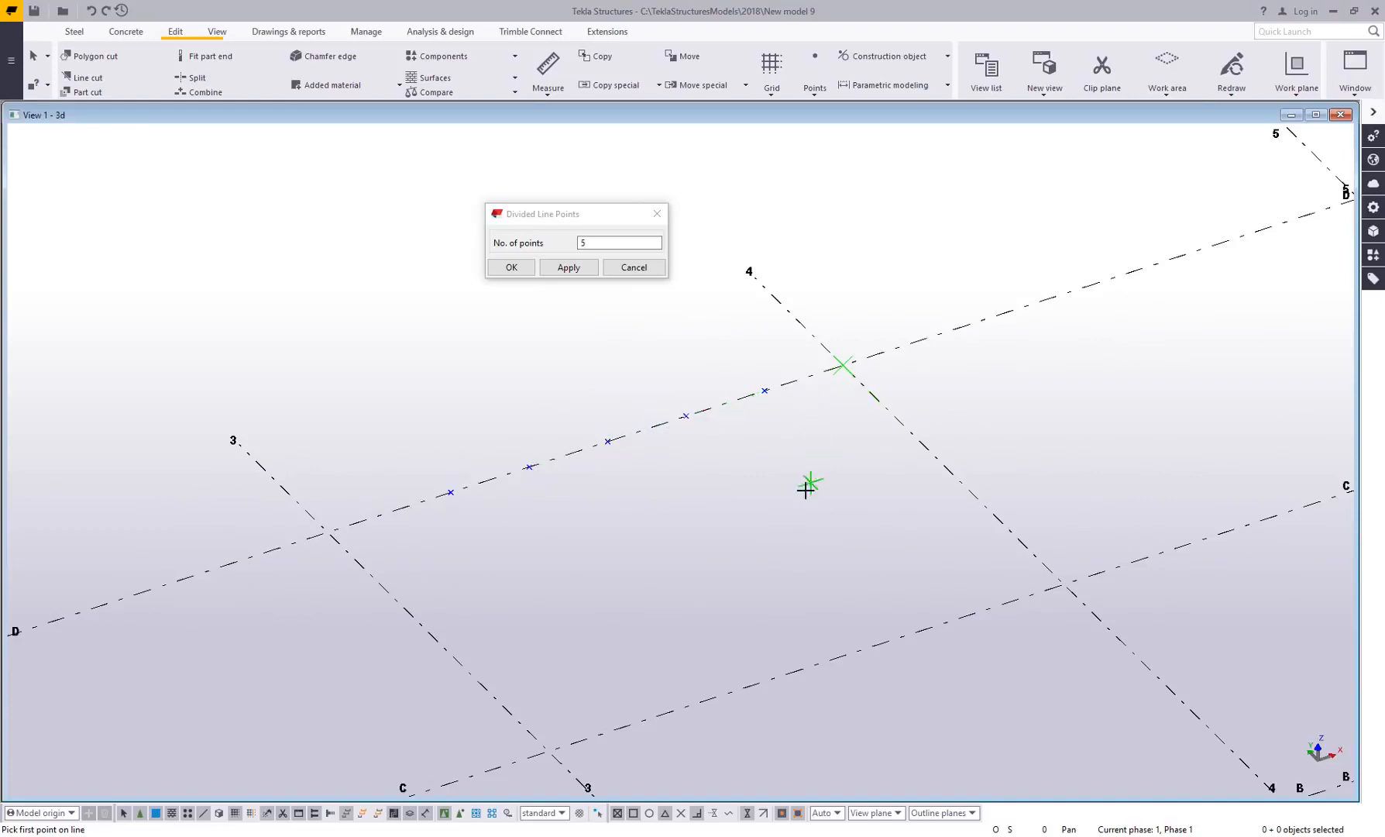
Move the divided point nearest grid line 4 straight up by 2'-0"
click(776, 405)
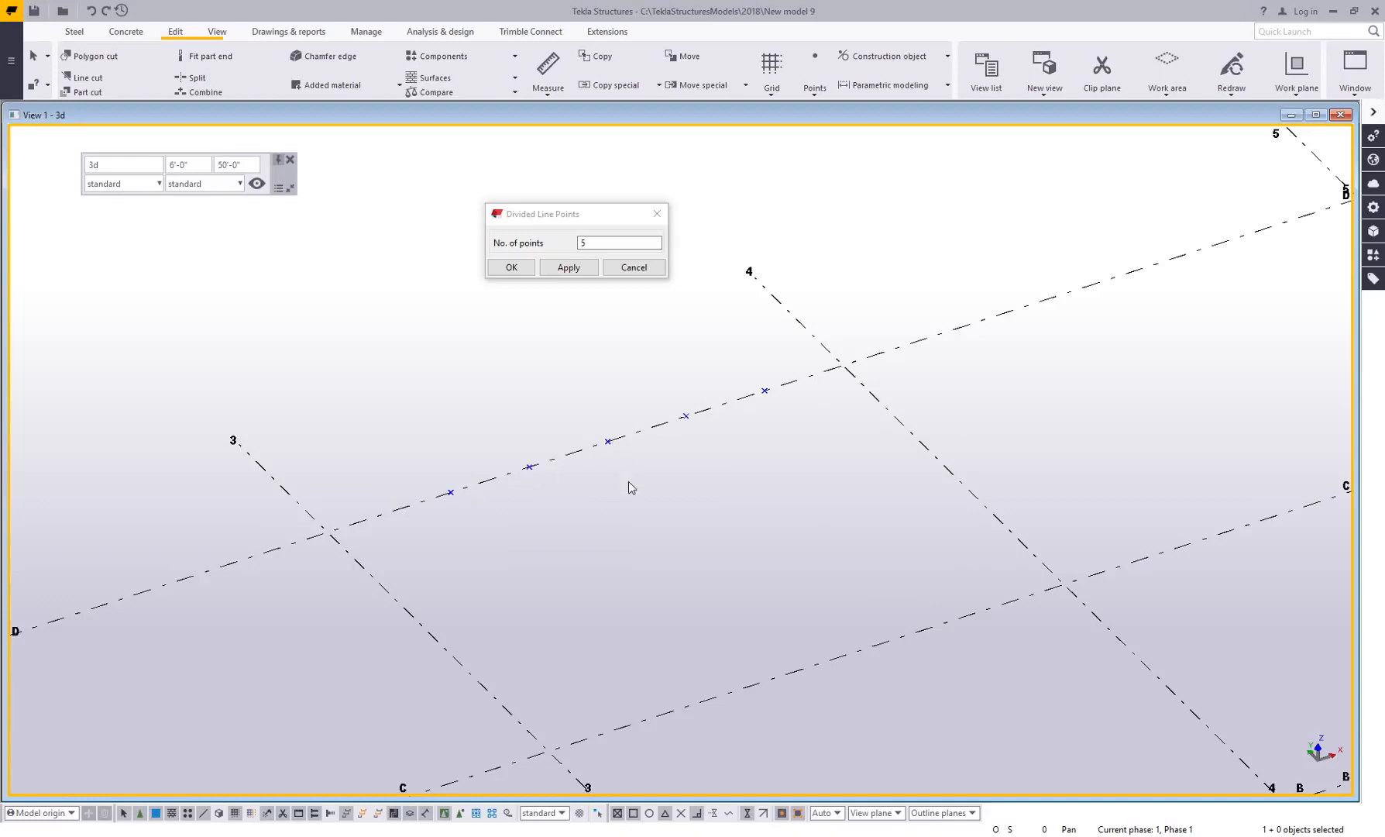
right_click(790, 432)
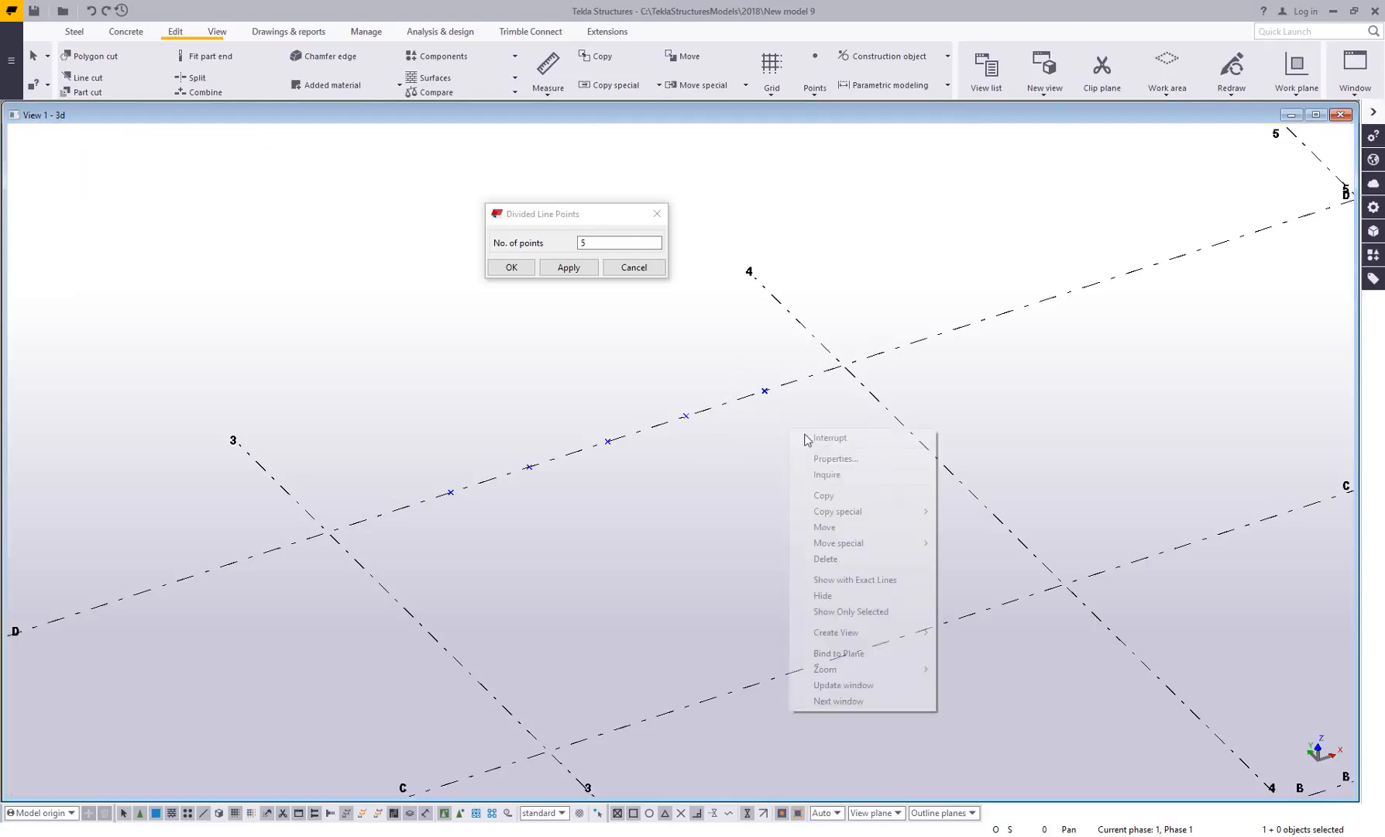
click(825, 527)
click(765, 390)
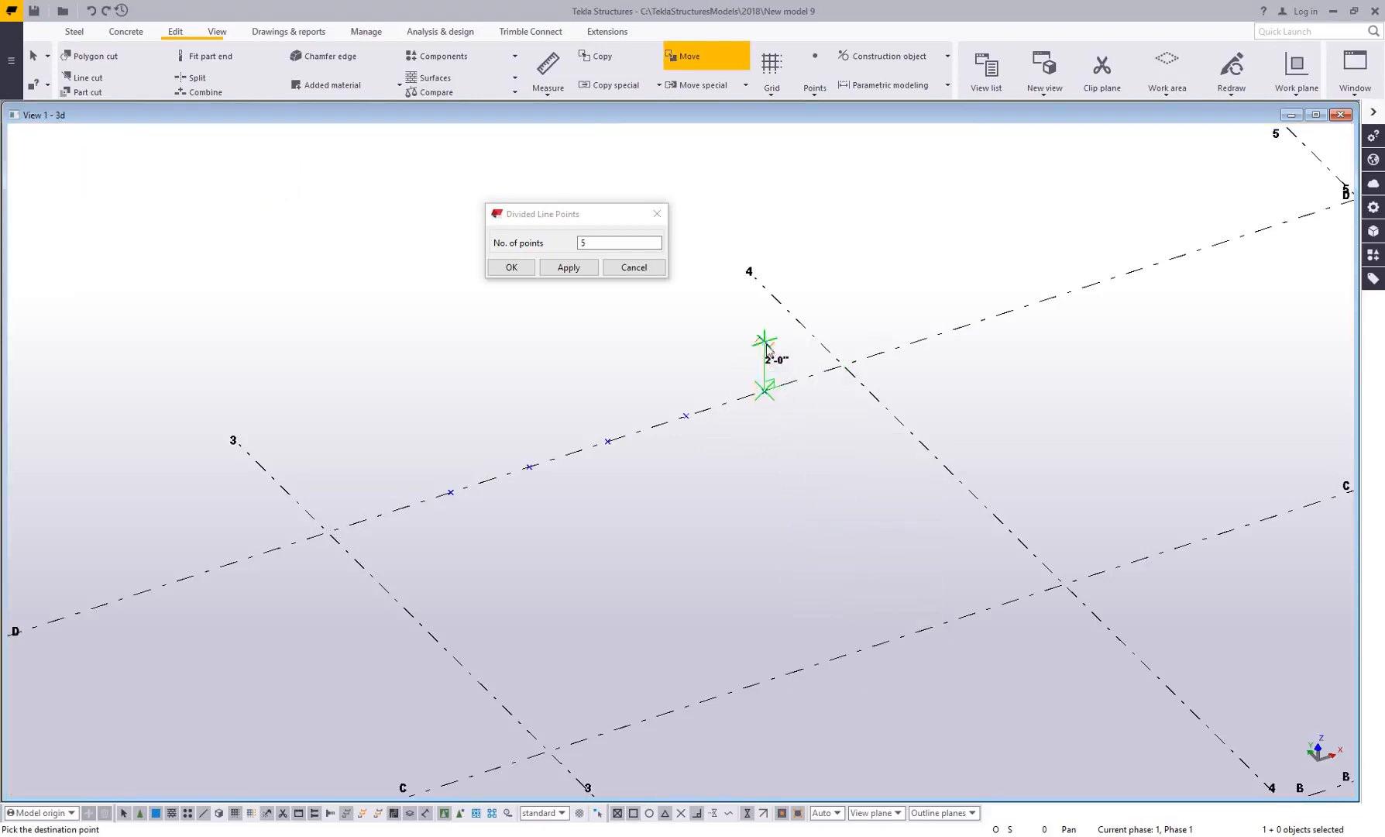
click(765, 345)
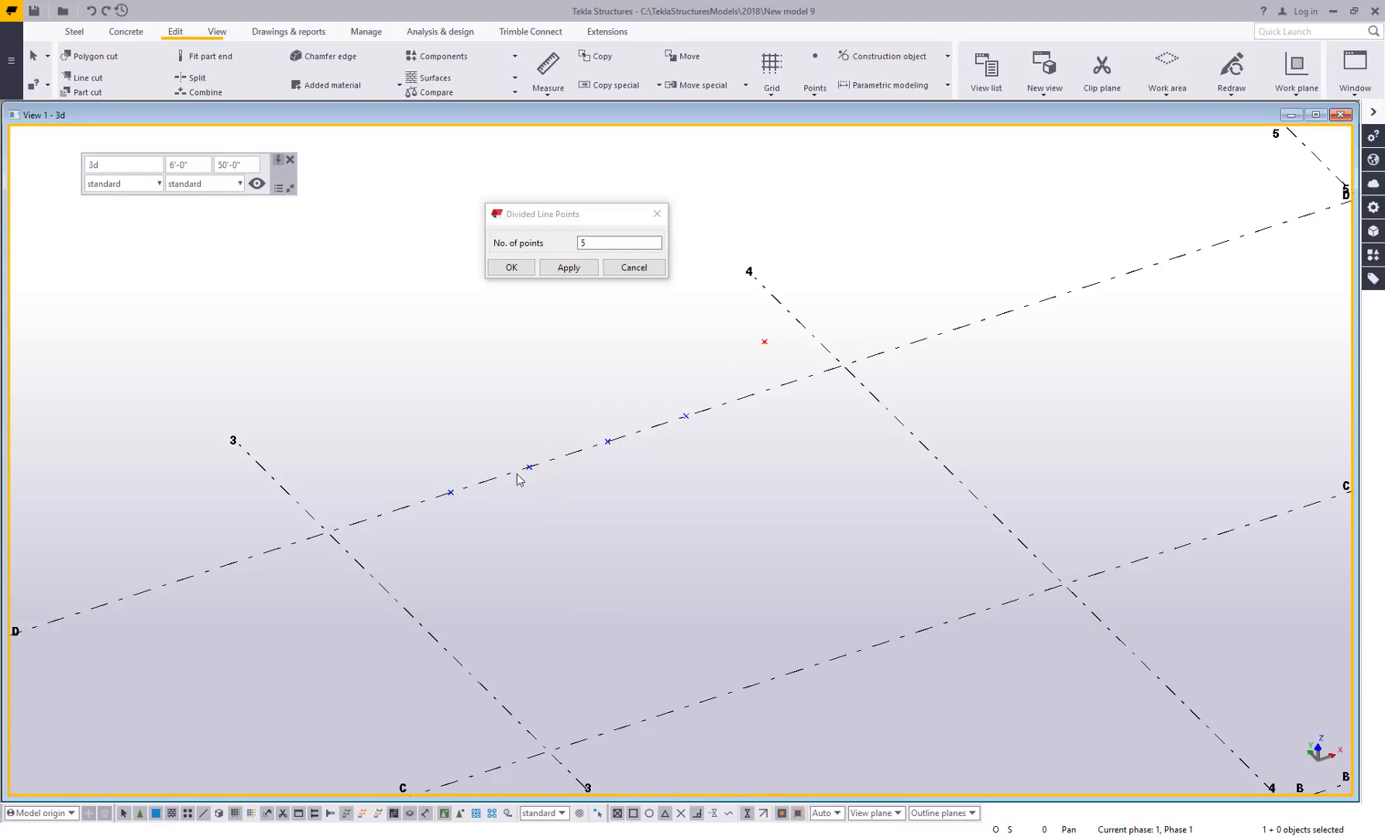
Delete all the divided points between grid lines 3 and 4, and close the Divided Line Points dialog
scroll(559, 396, down, 2)
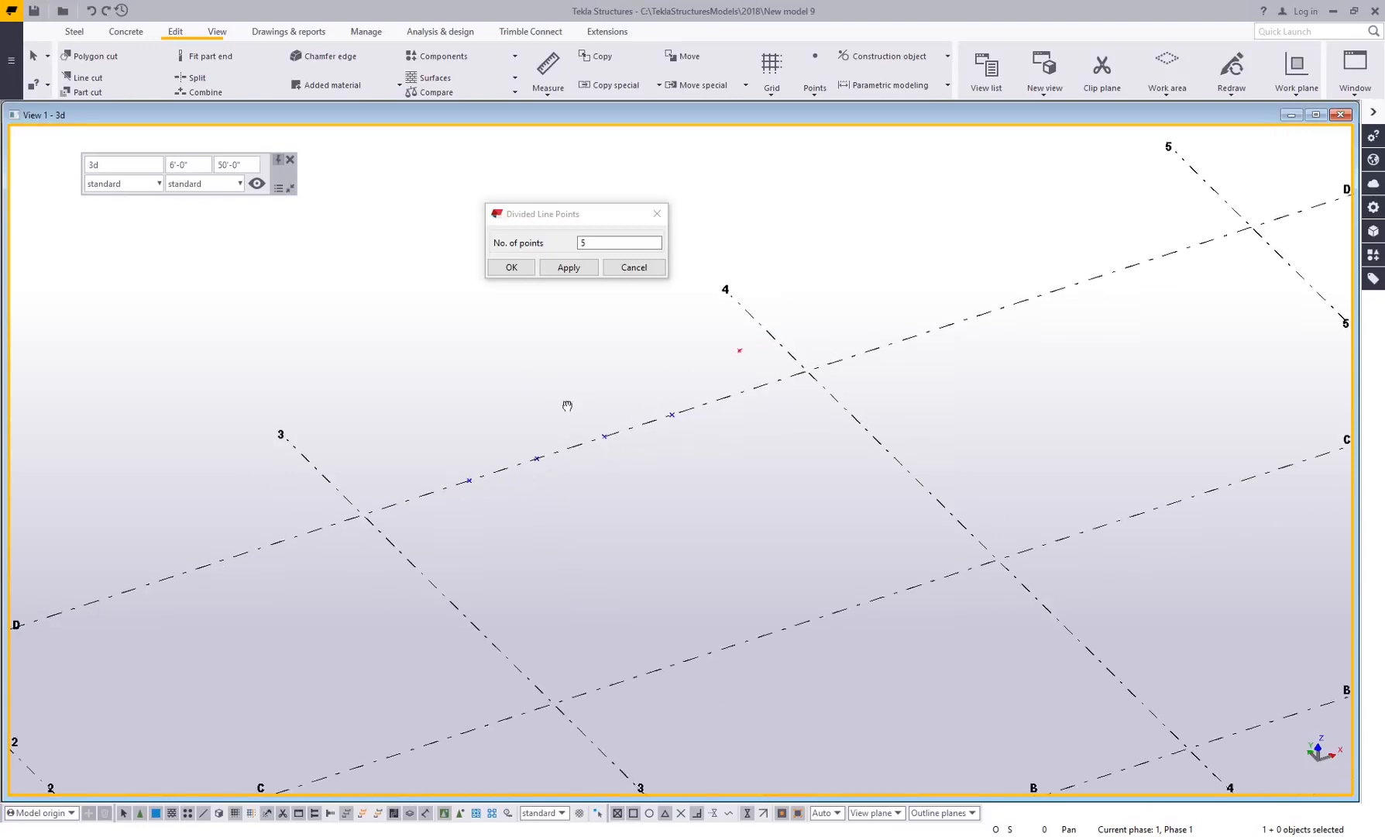
drag(418, 341, 806, 549)
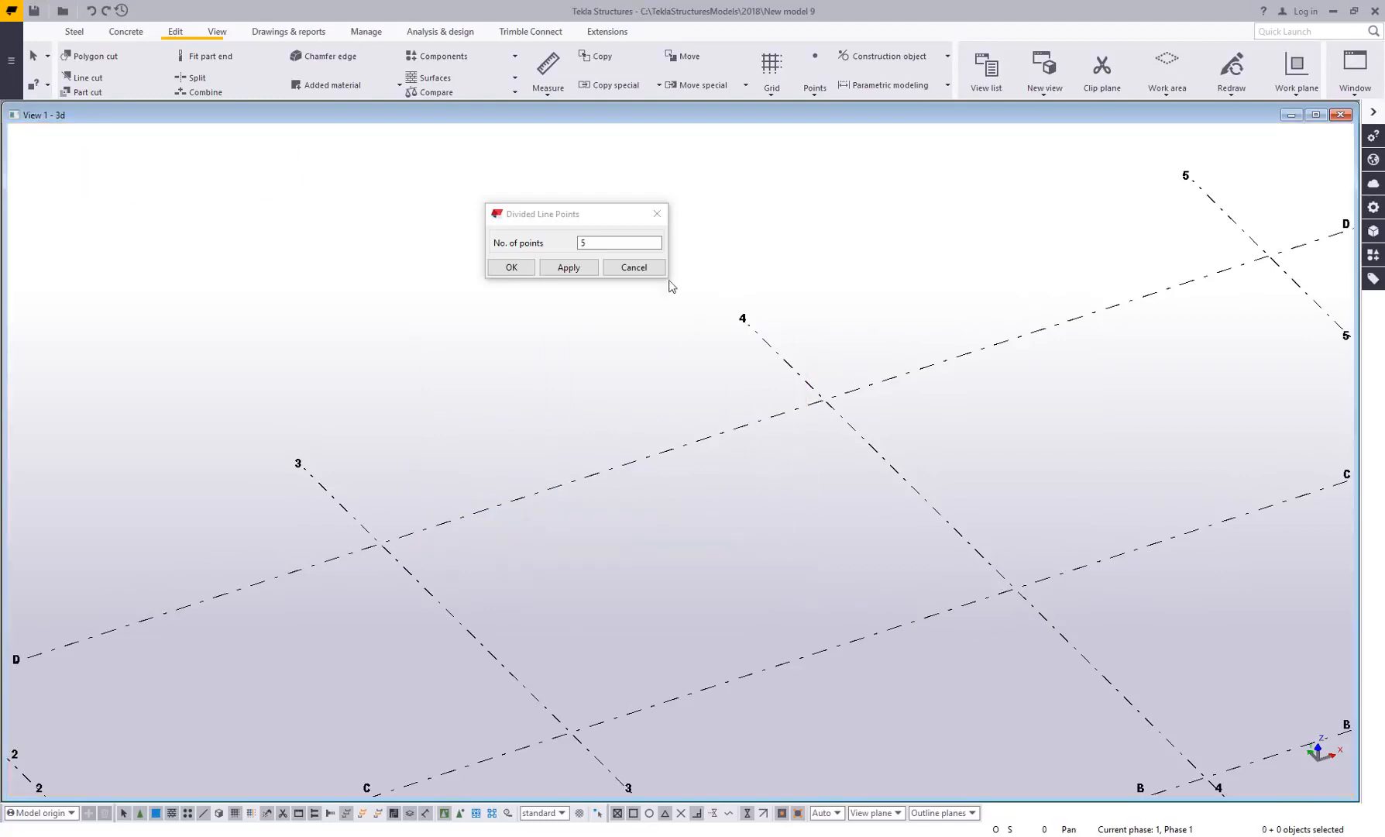
click(634, 268)
scroll(733, 388, down, 5)
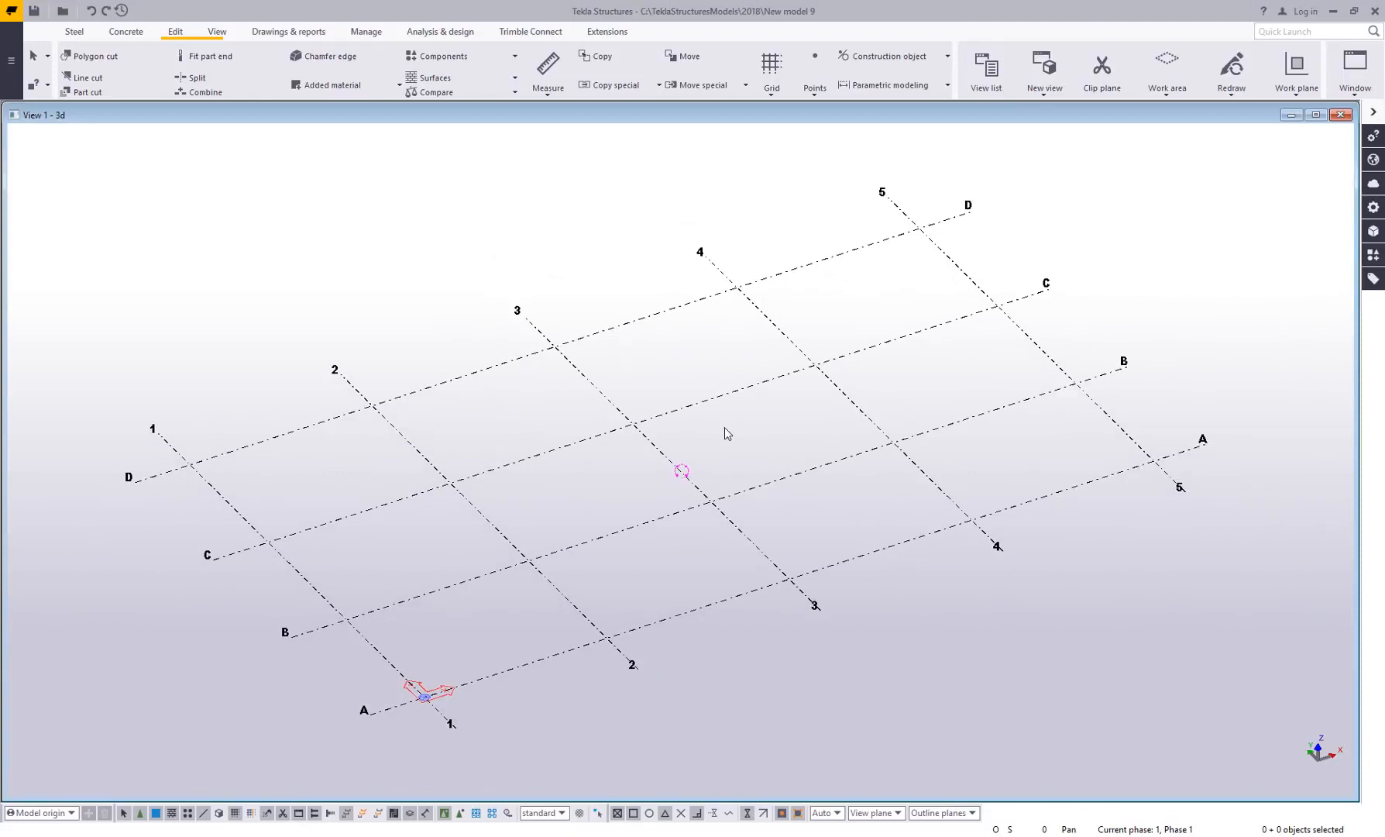
click(811, 87)
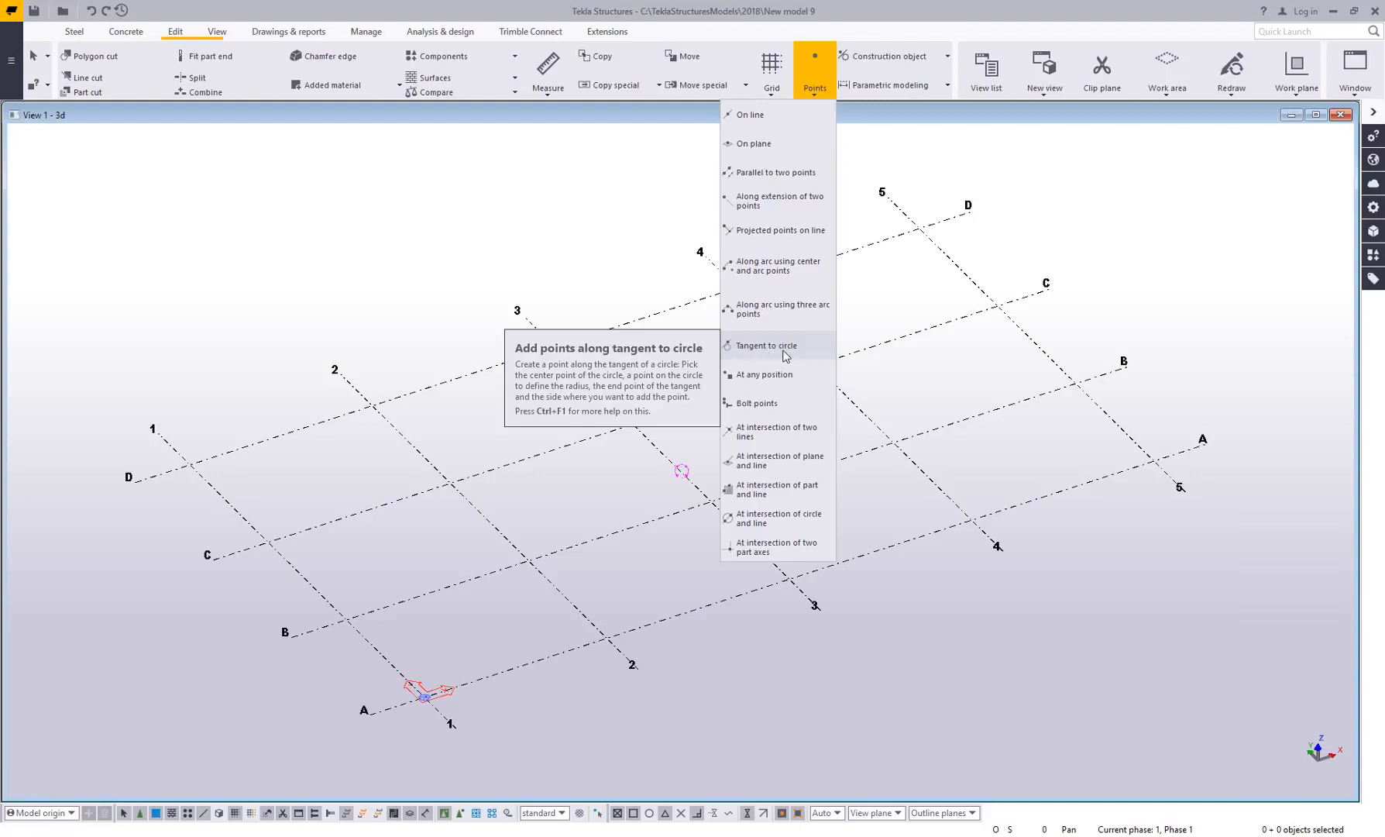
click(485, 247)
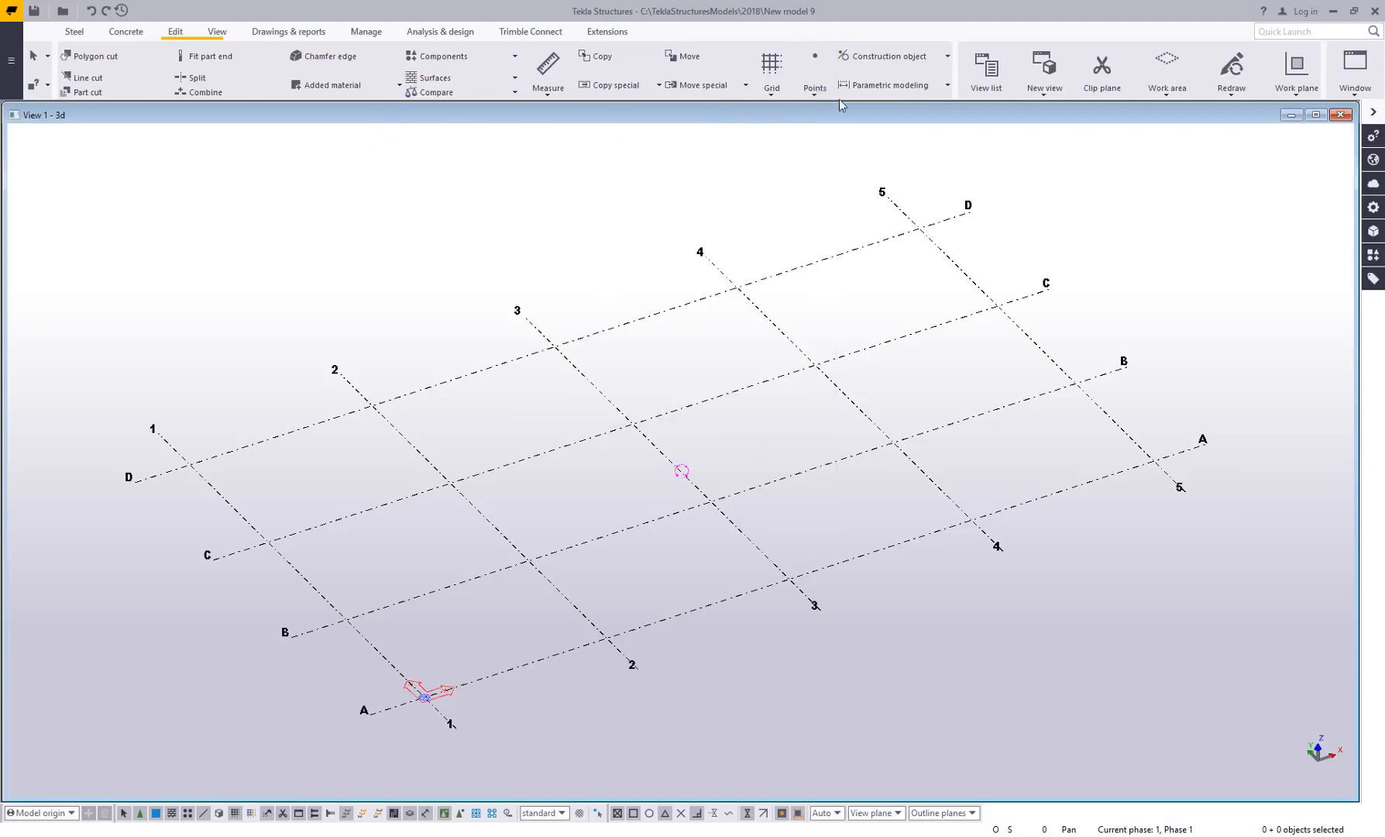
Create a construction circle centred on grid line C between grid lines 2 and 3, with a radius of about 4'-0"
click(890, 70)
click(871, 149)
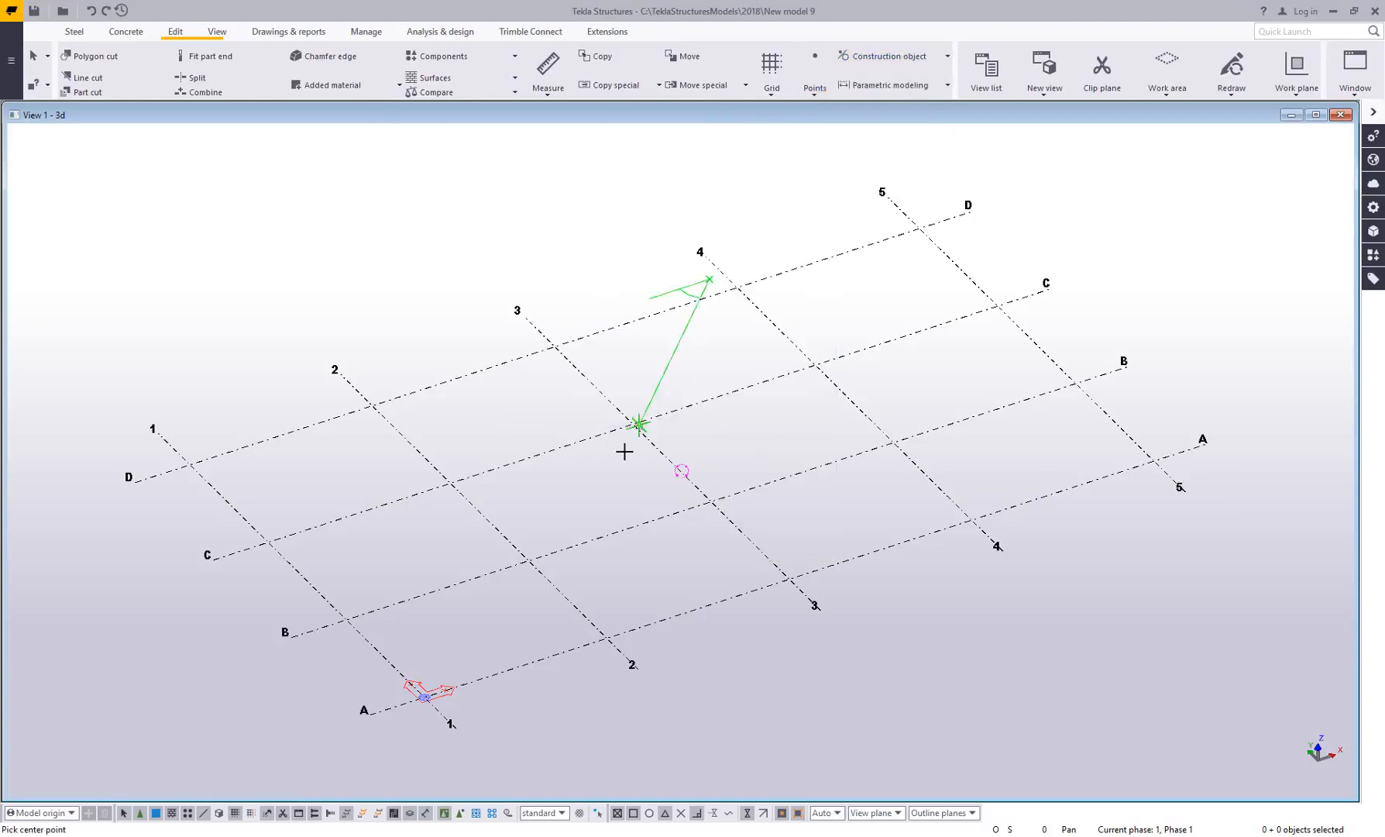
scroll(581, 464, up, 5)
click(486, 432)
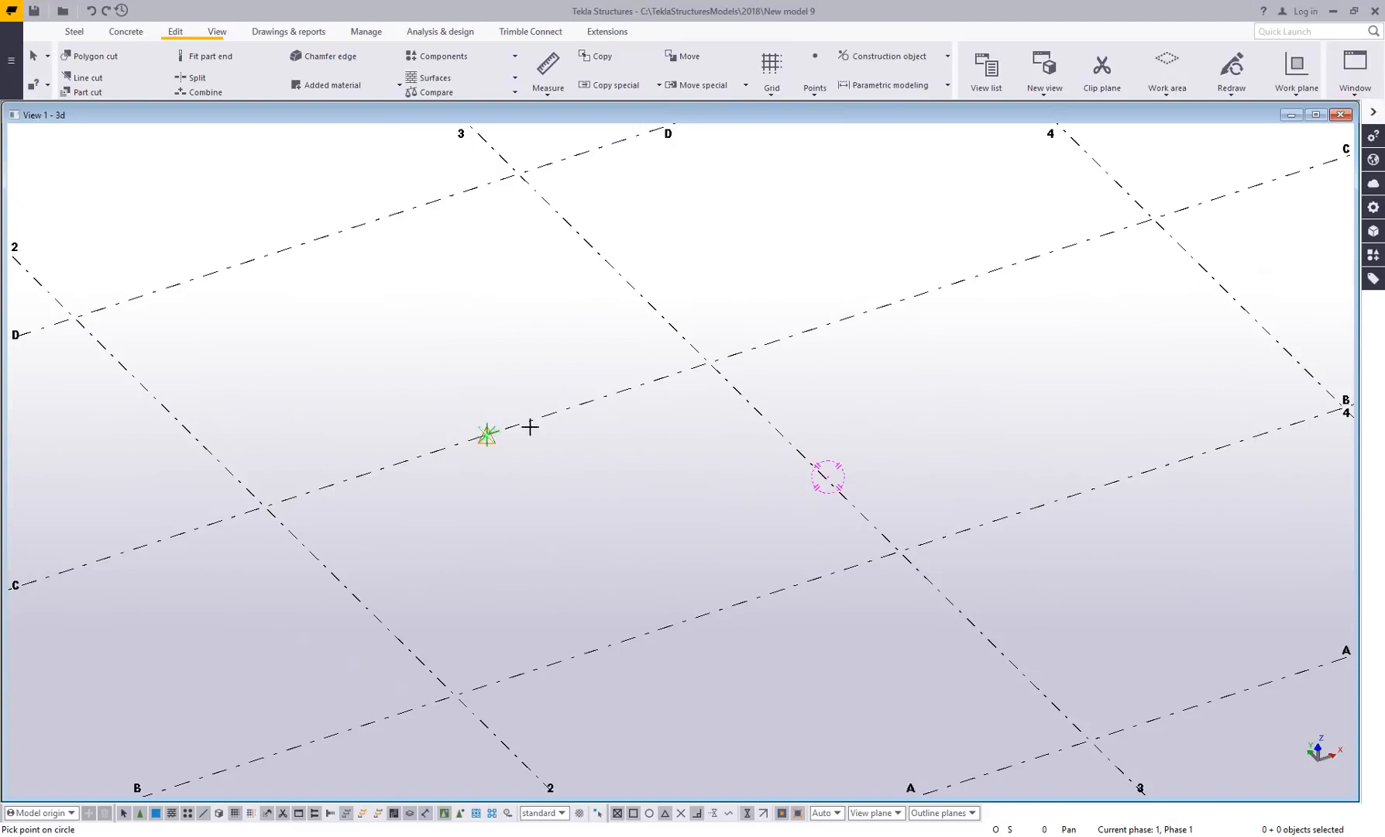
click(573, 417)
scroll(586, 457, up, 2)
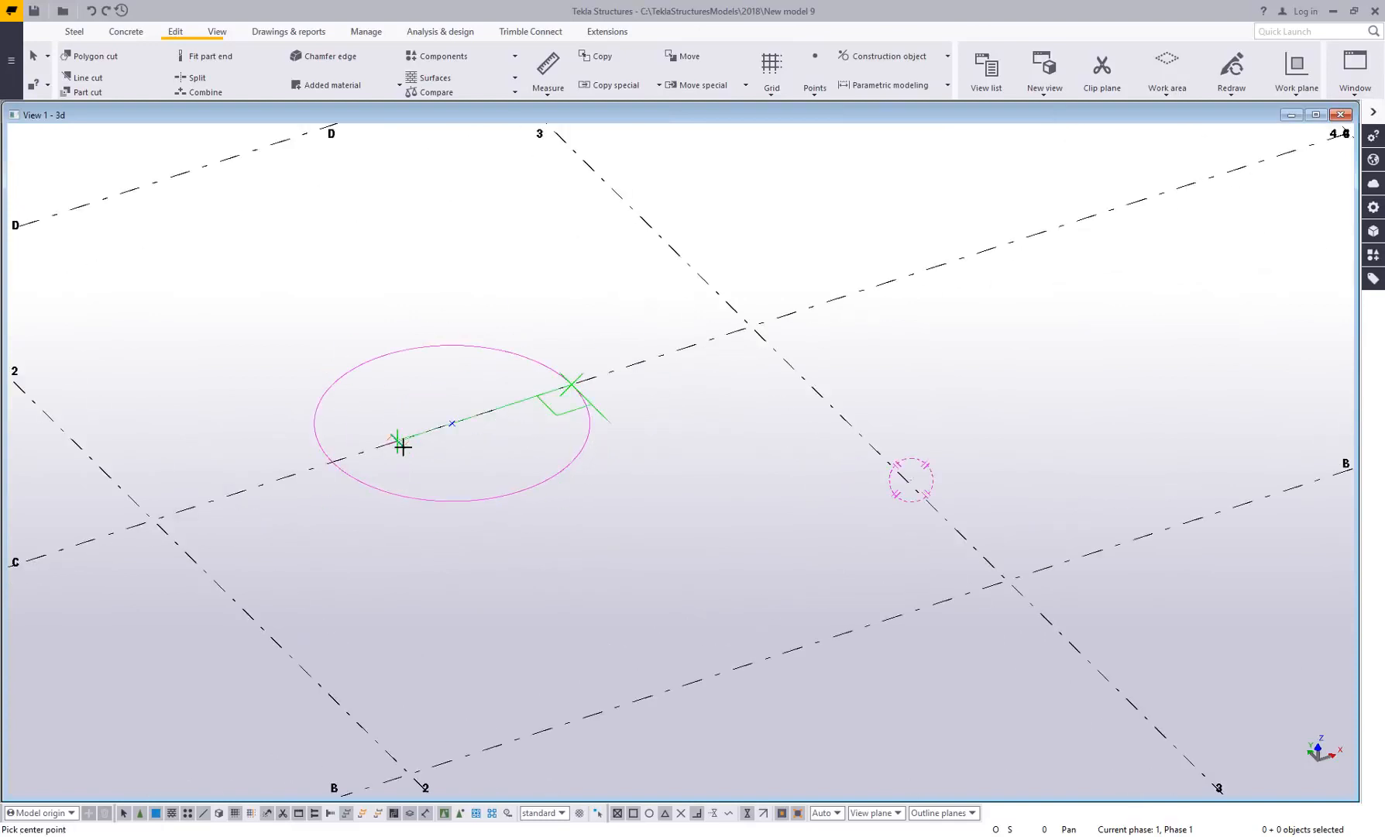
right_click(654, 402)
click(686, 406)
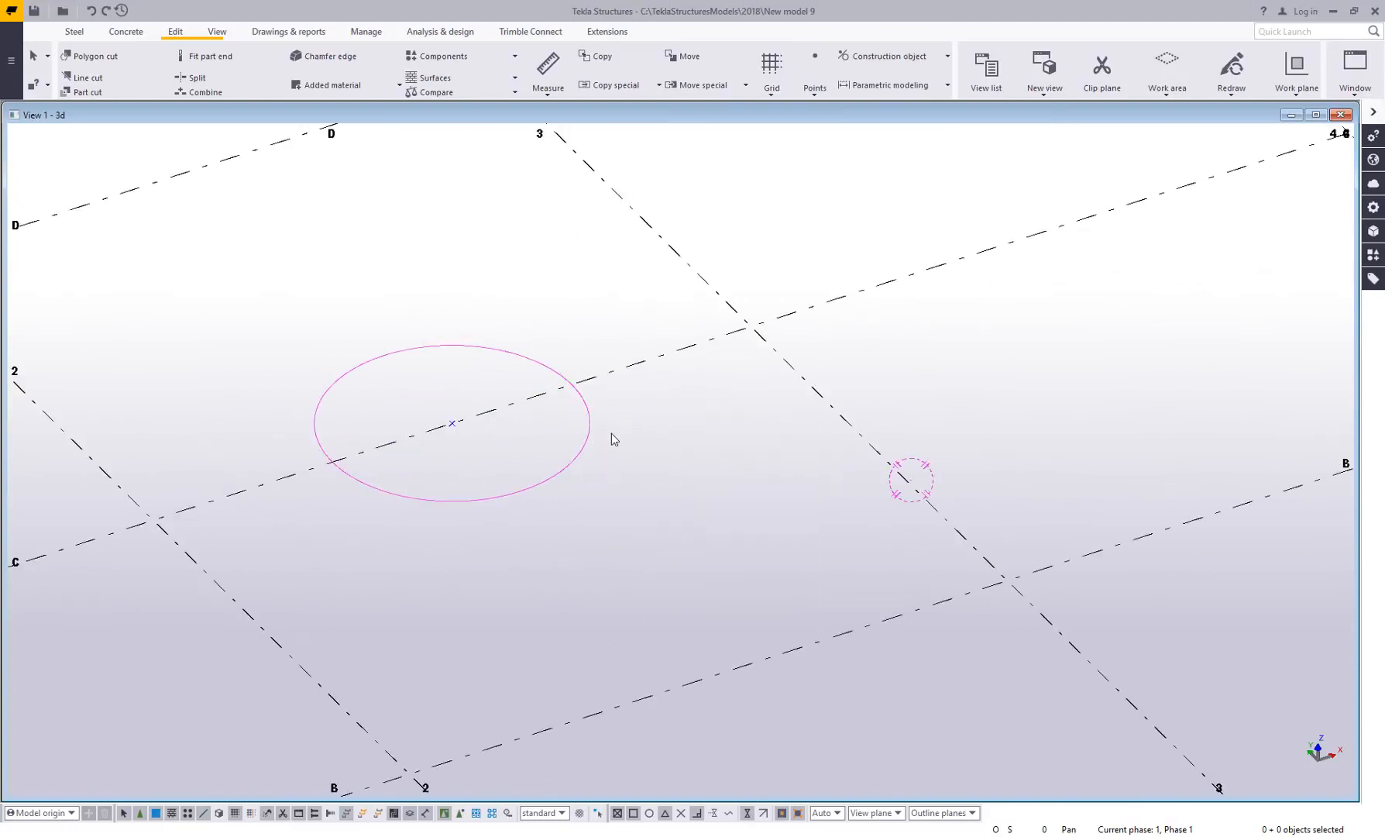
Add a freely positioned point on grid line B between grid lines 2 and 3
middle_drag(611, 433, 616, 413)
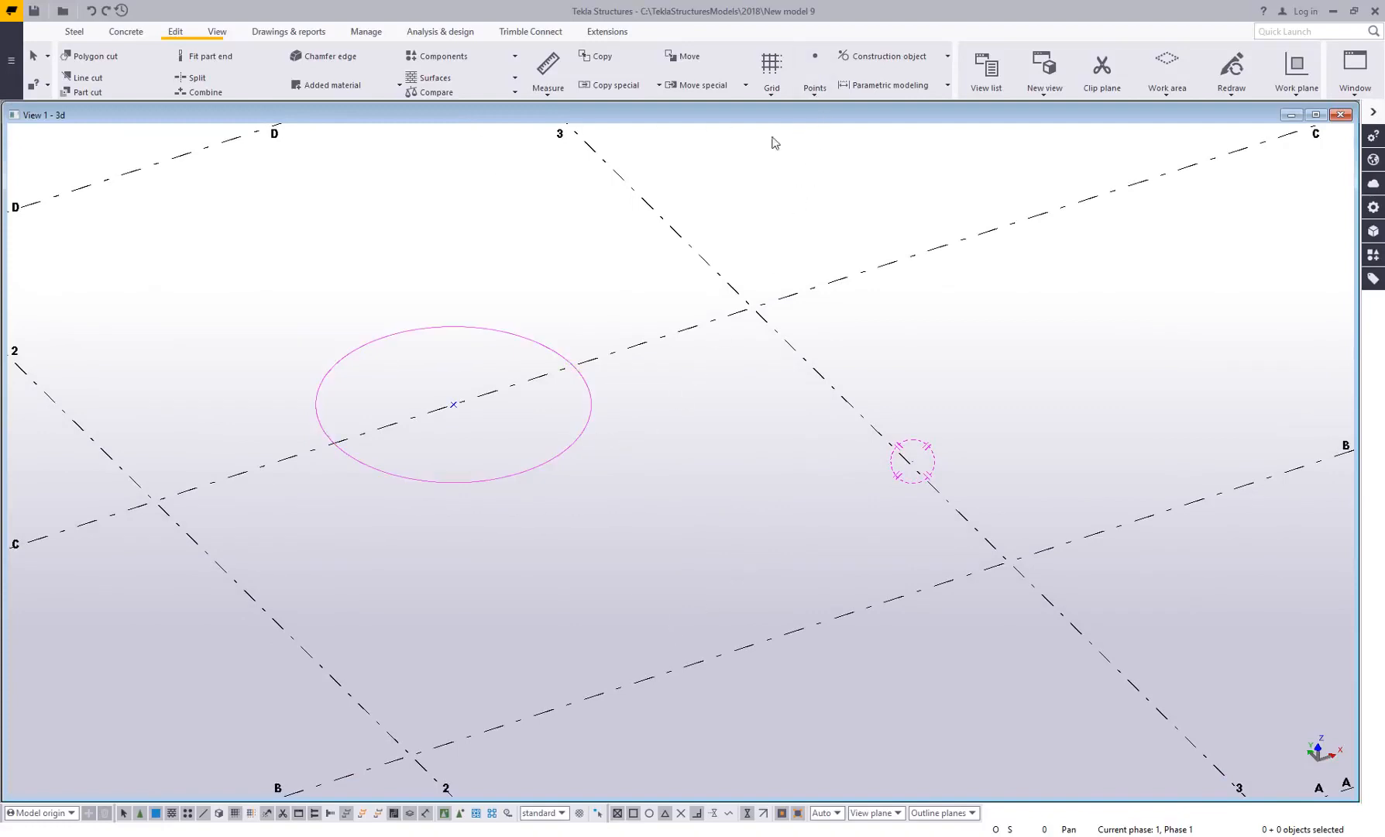
click(819, 93)
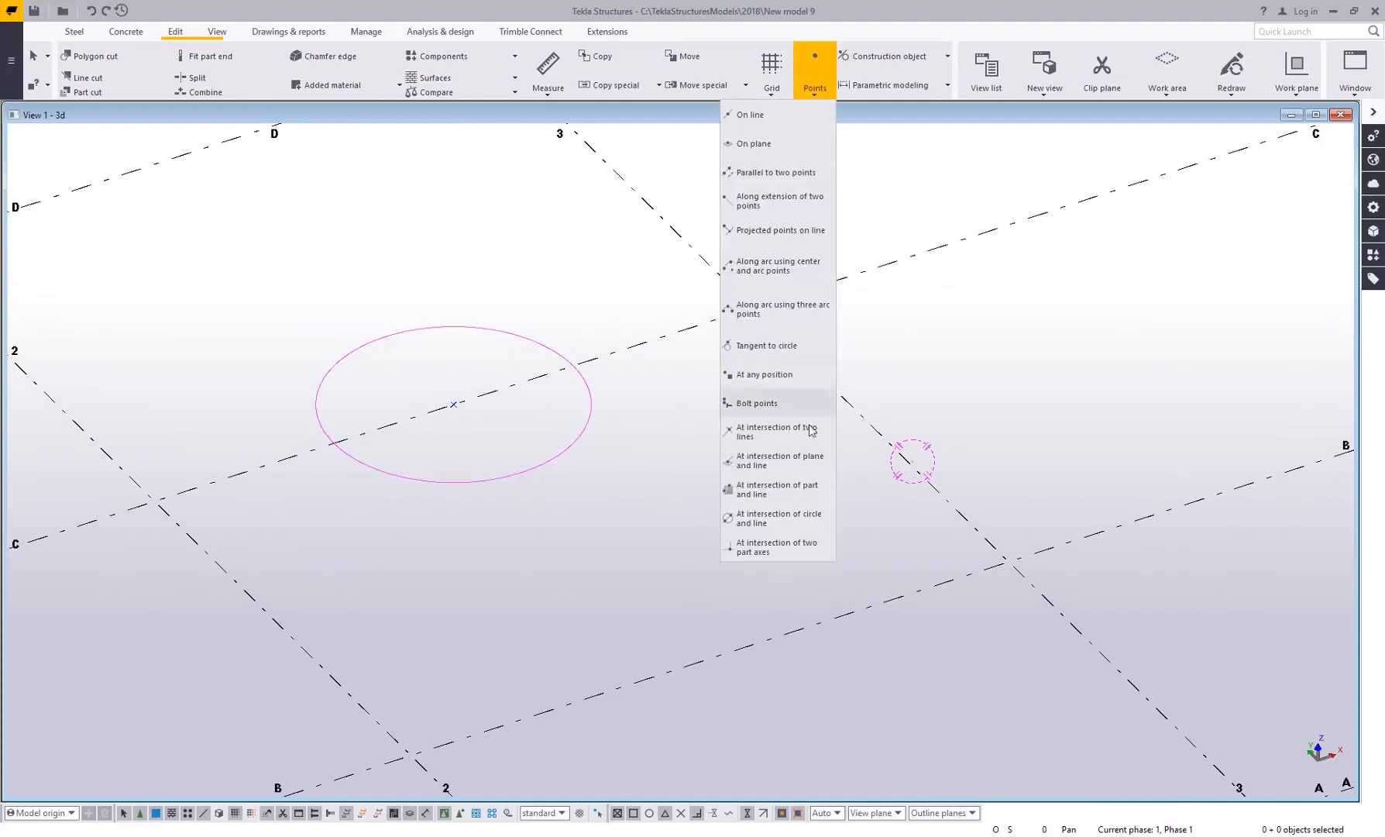
click(786, 375)
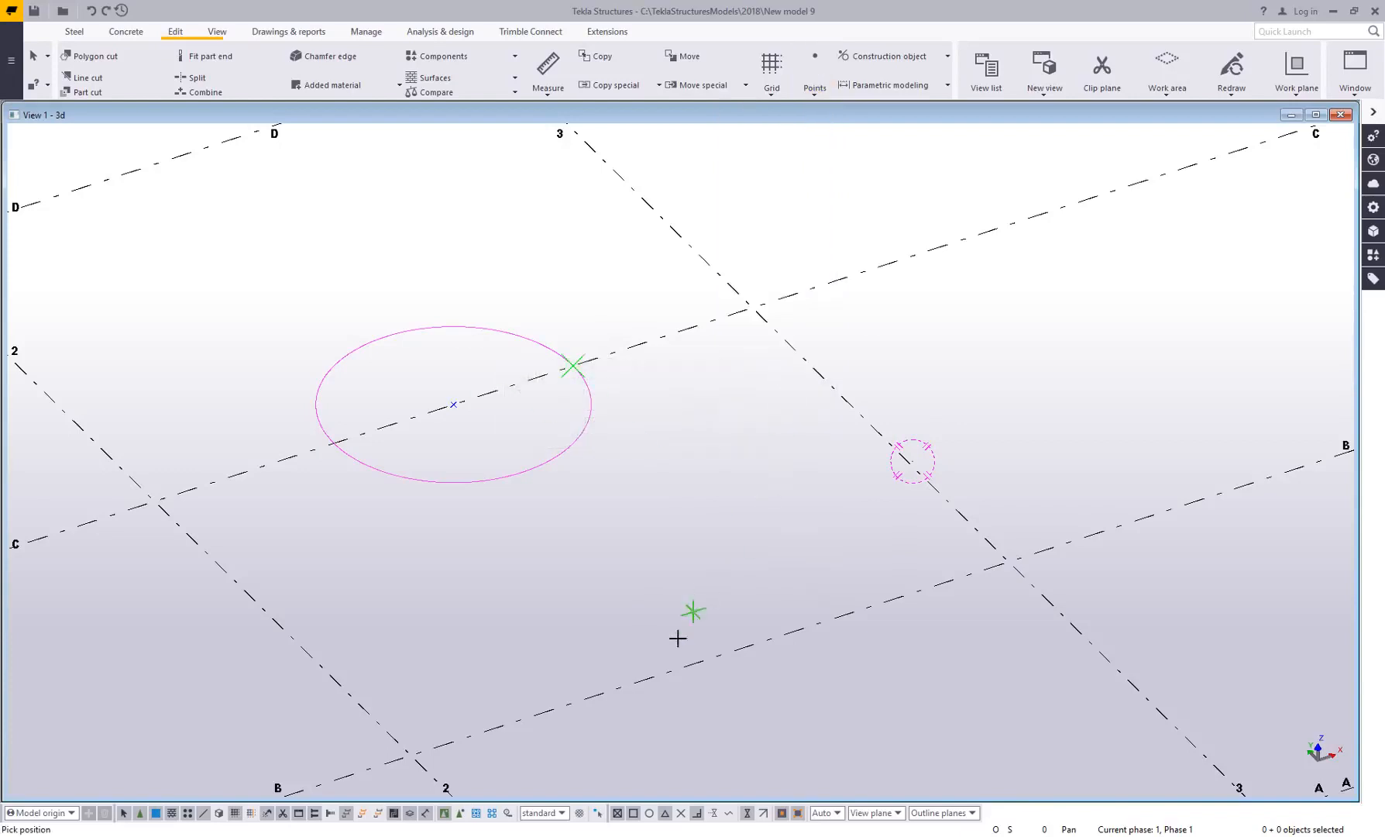
click(629, 684)
right_click(753, 541)
click(783, 551)
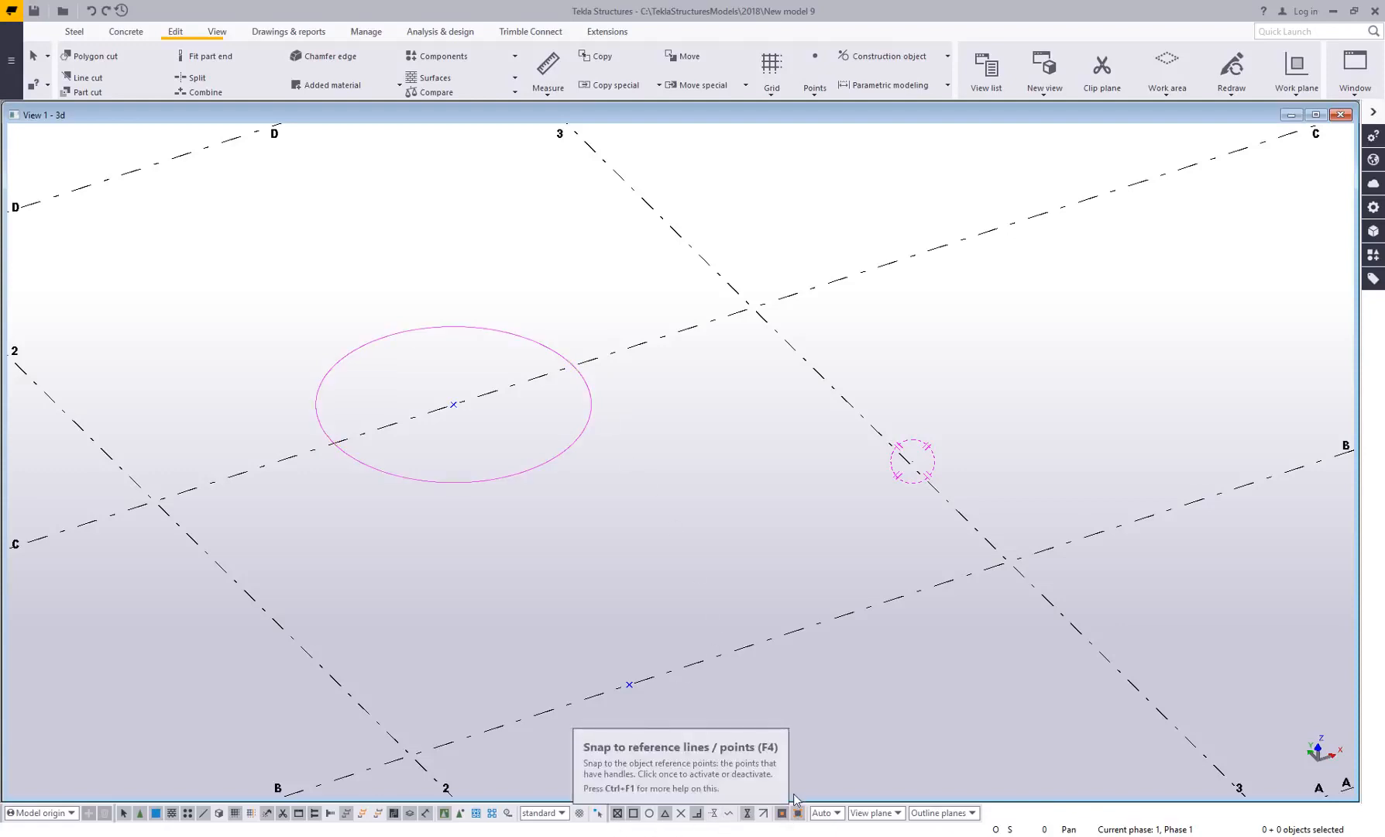
Add a tangent point on the construction circle from the point on grid line B, on the side toward grid intersection C-3
click(813, 90)
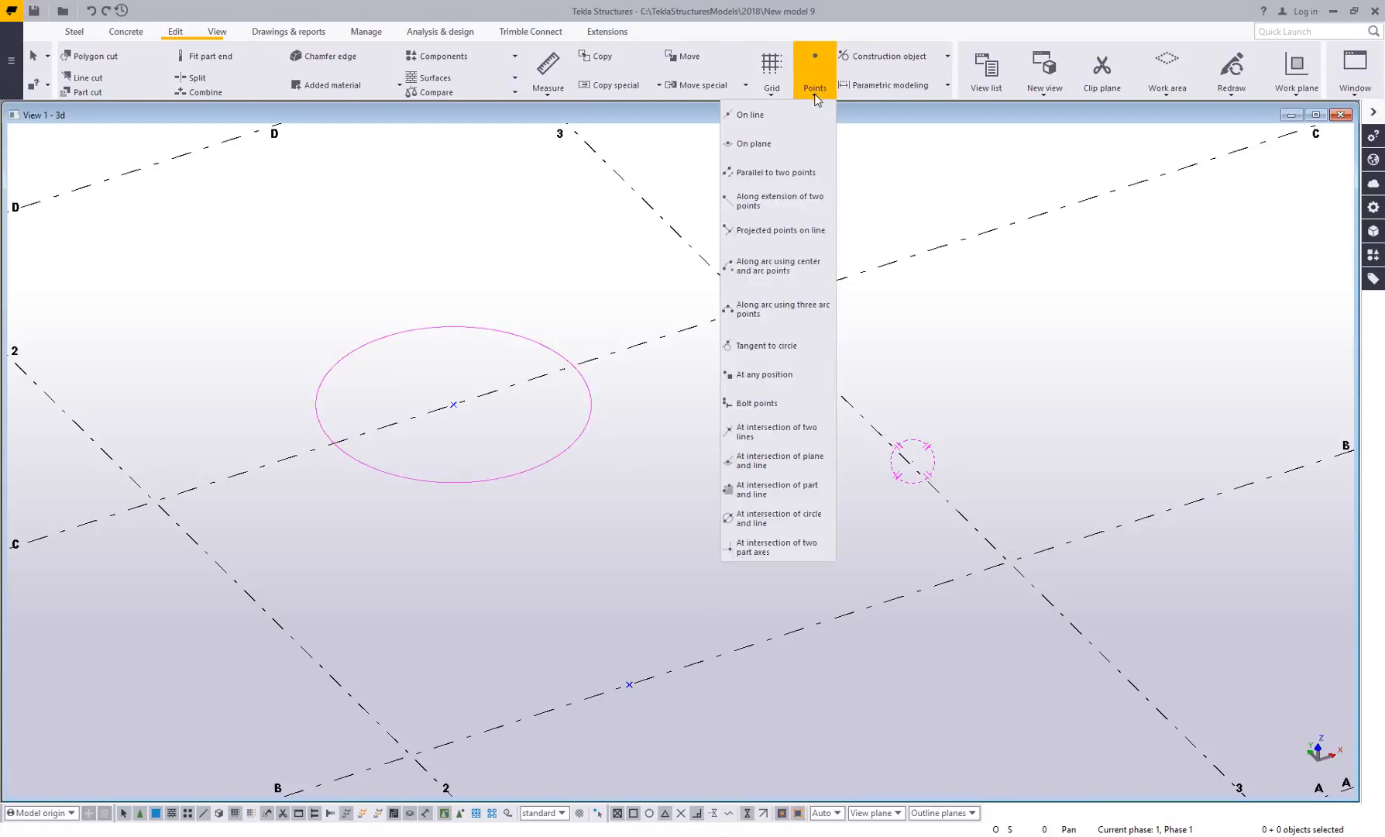
click(781, 353)
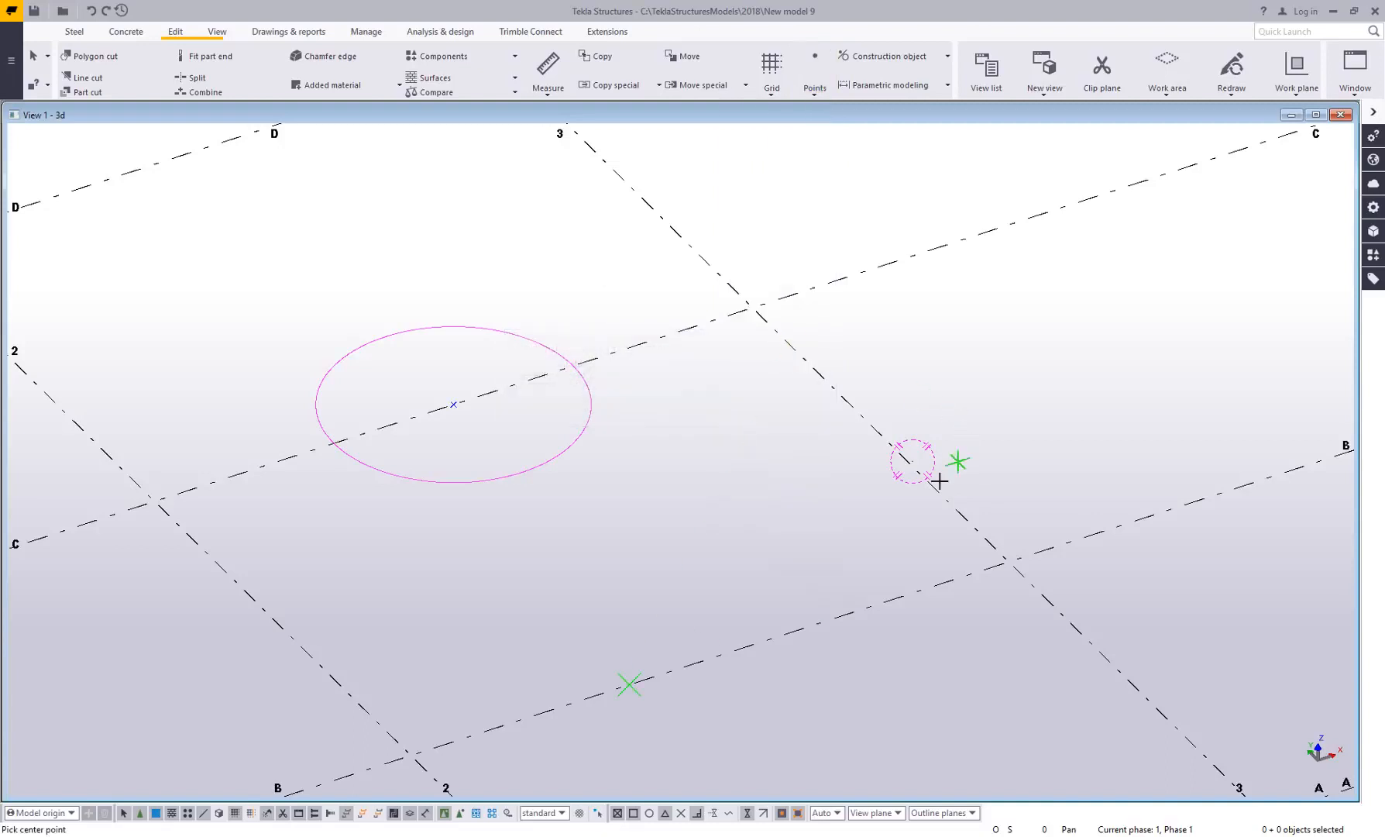
click(454, 405)
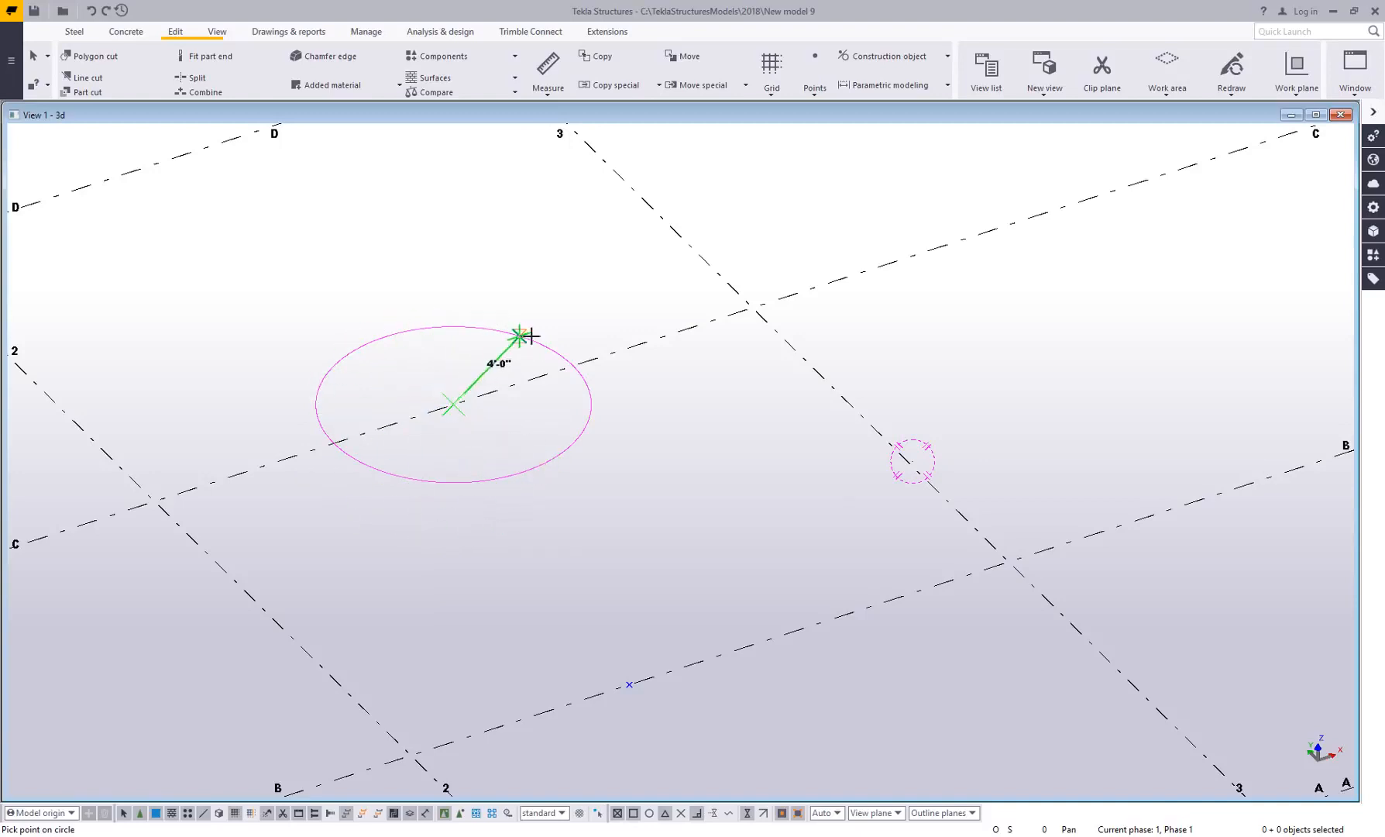
click(574, 369)
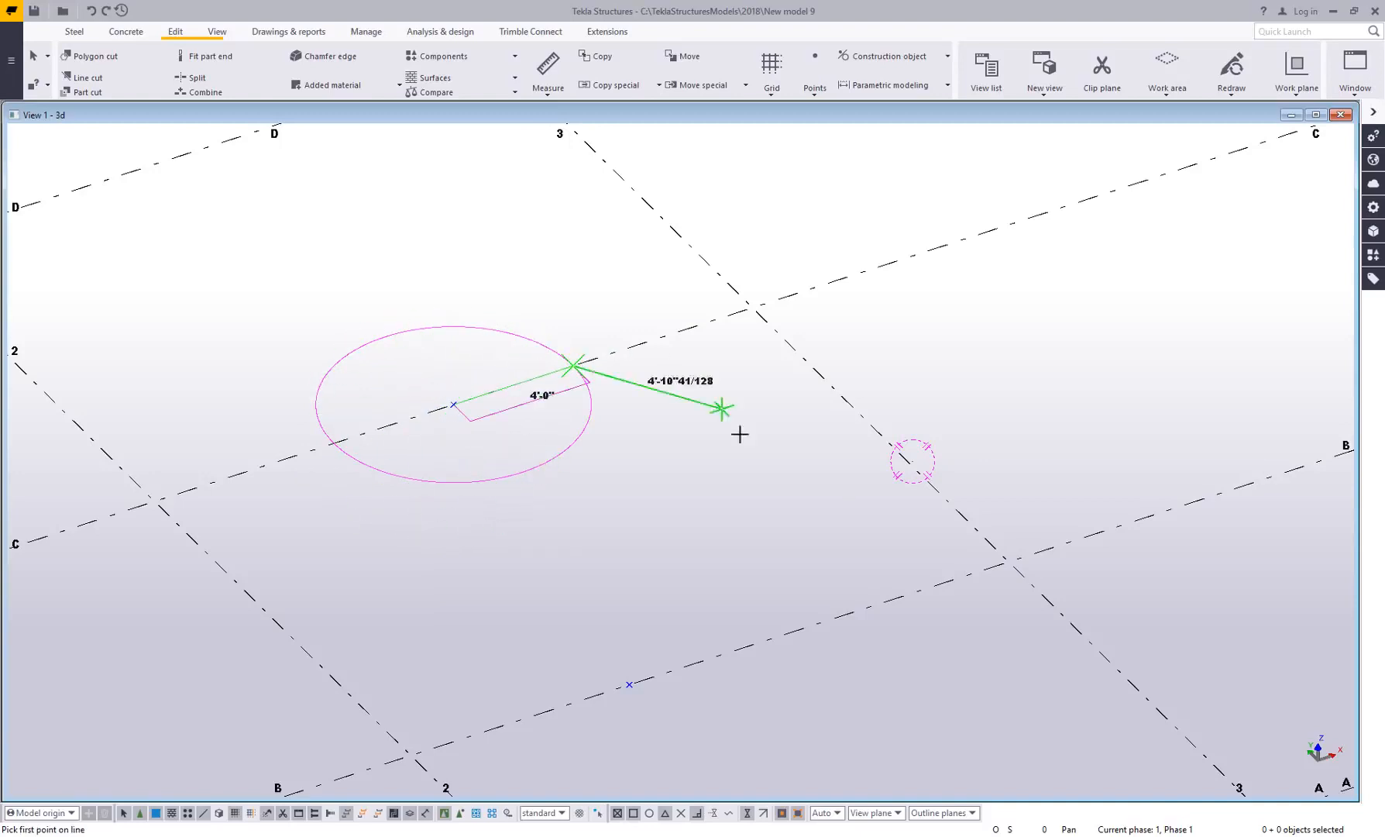
click(630, 685)
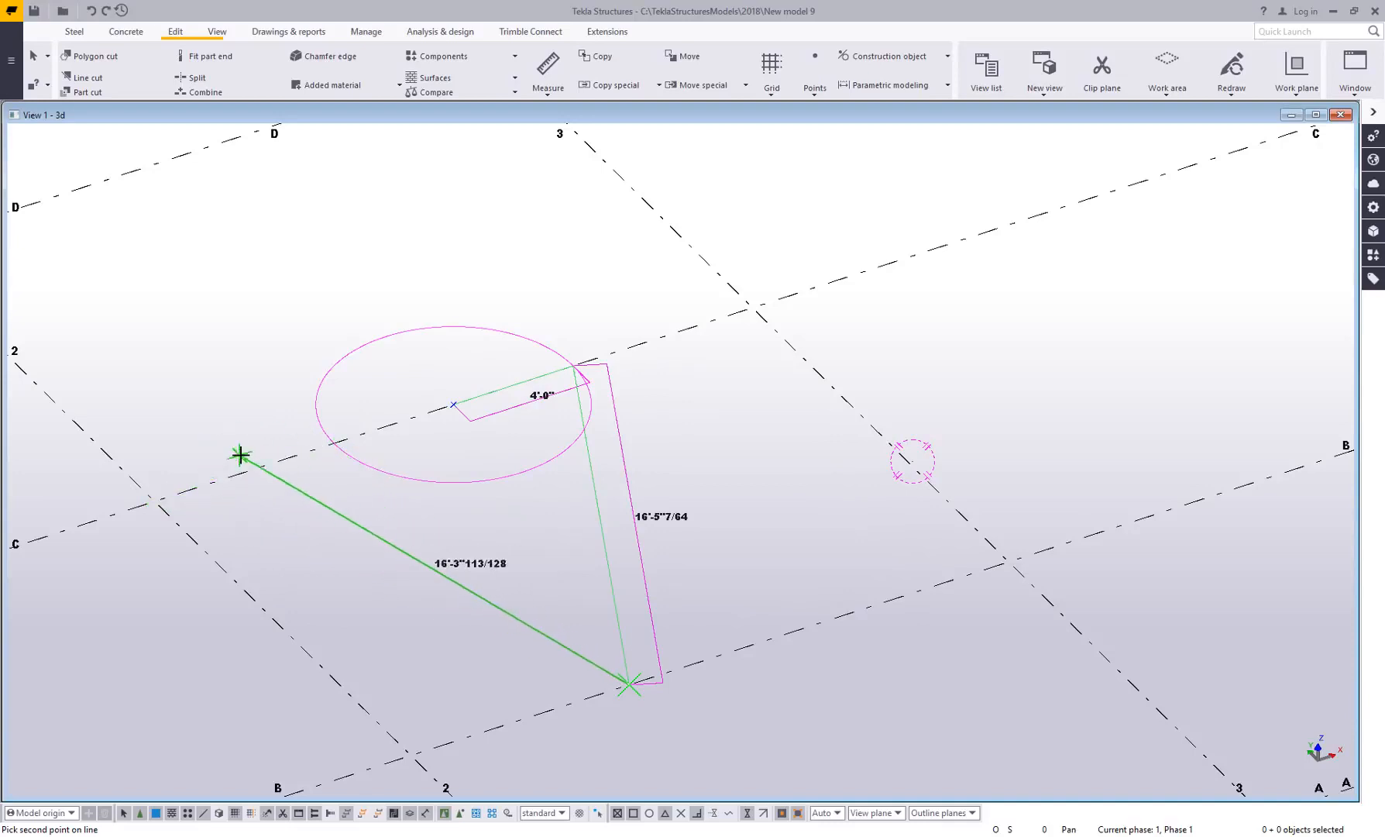
click(754, 304)
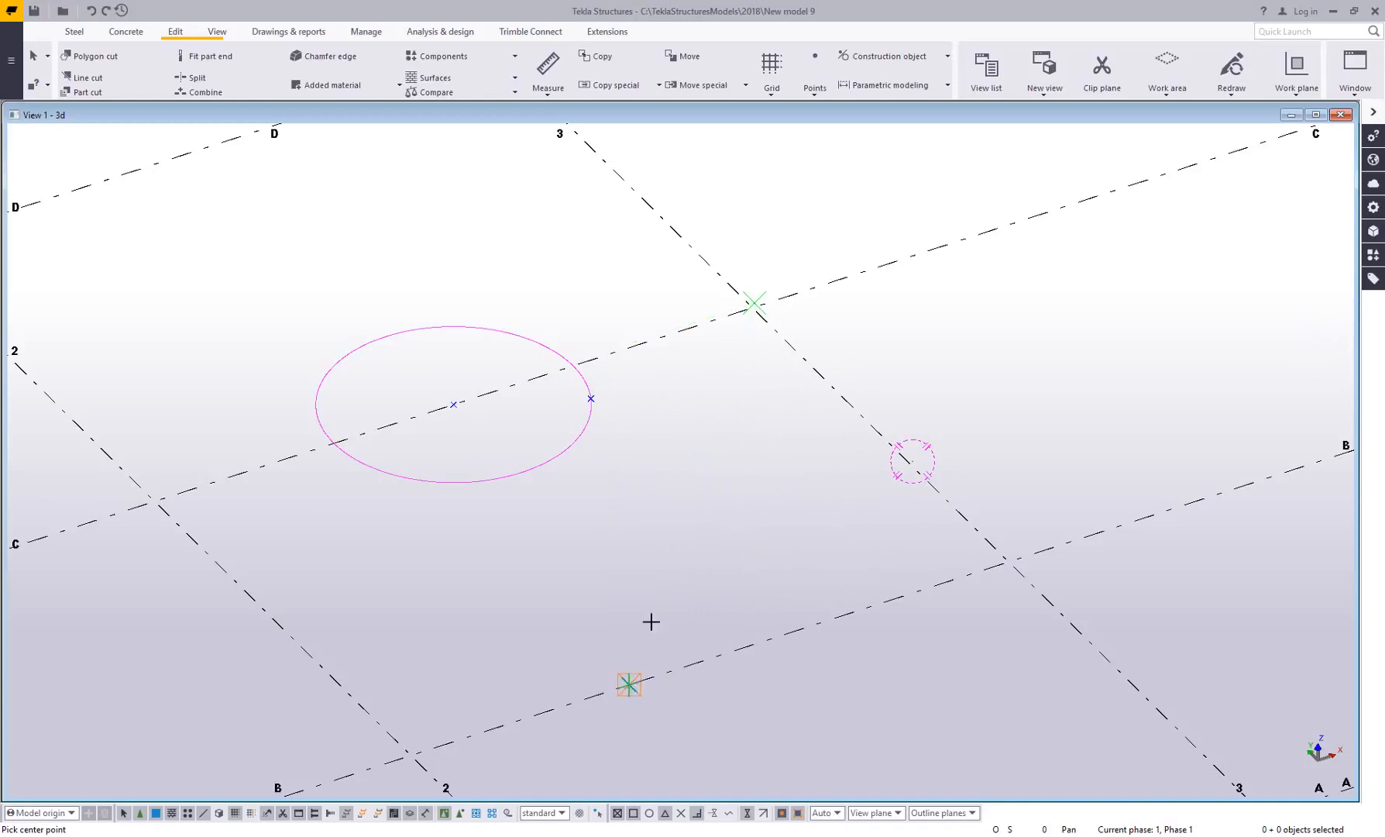
Draw a construction line from the point on grid line B to the circle's tangent point
click(903, 66)
click(889, 88)
click(630, 683)
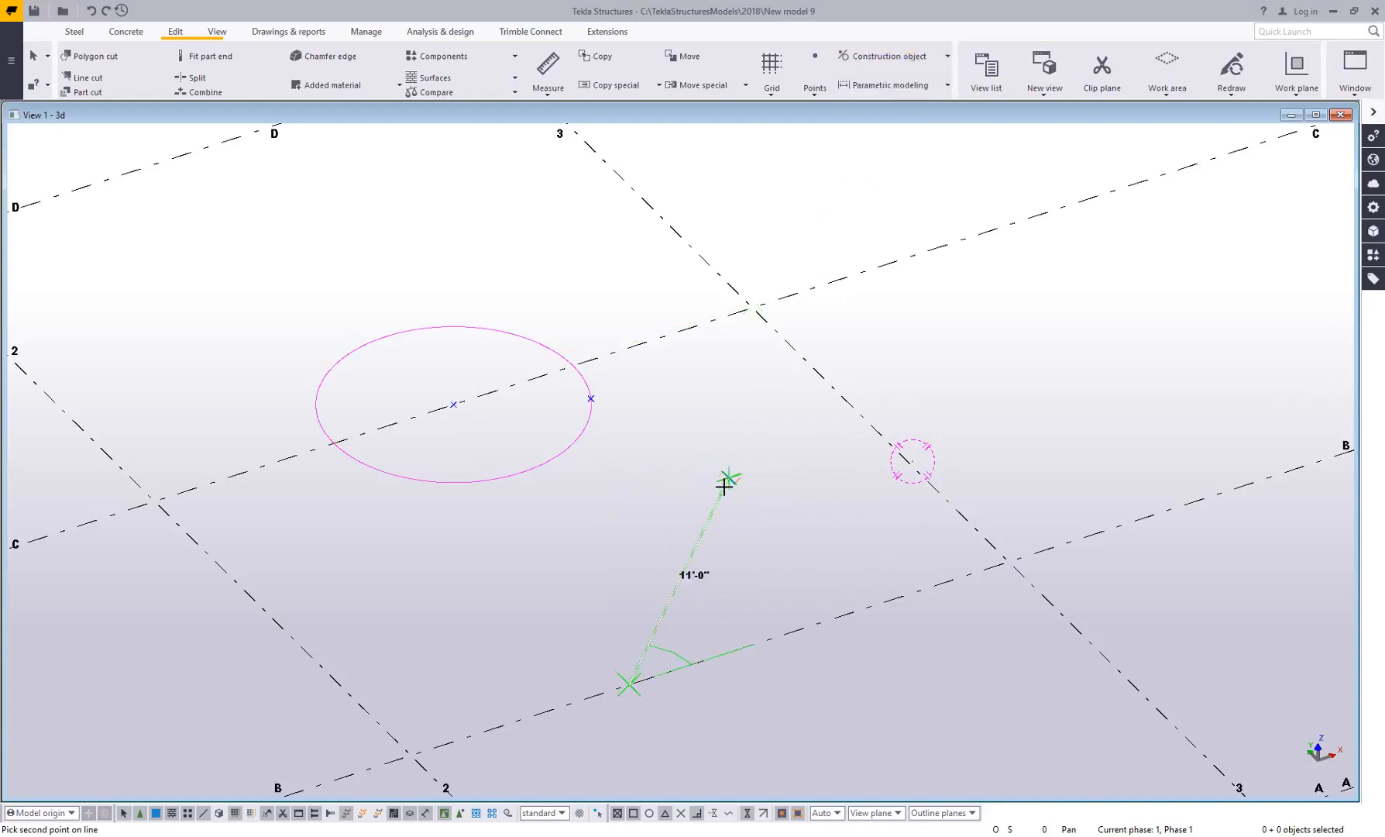
click(591, 398)
right_click(728, 453)
click(720, 455)
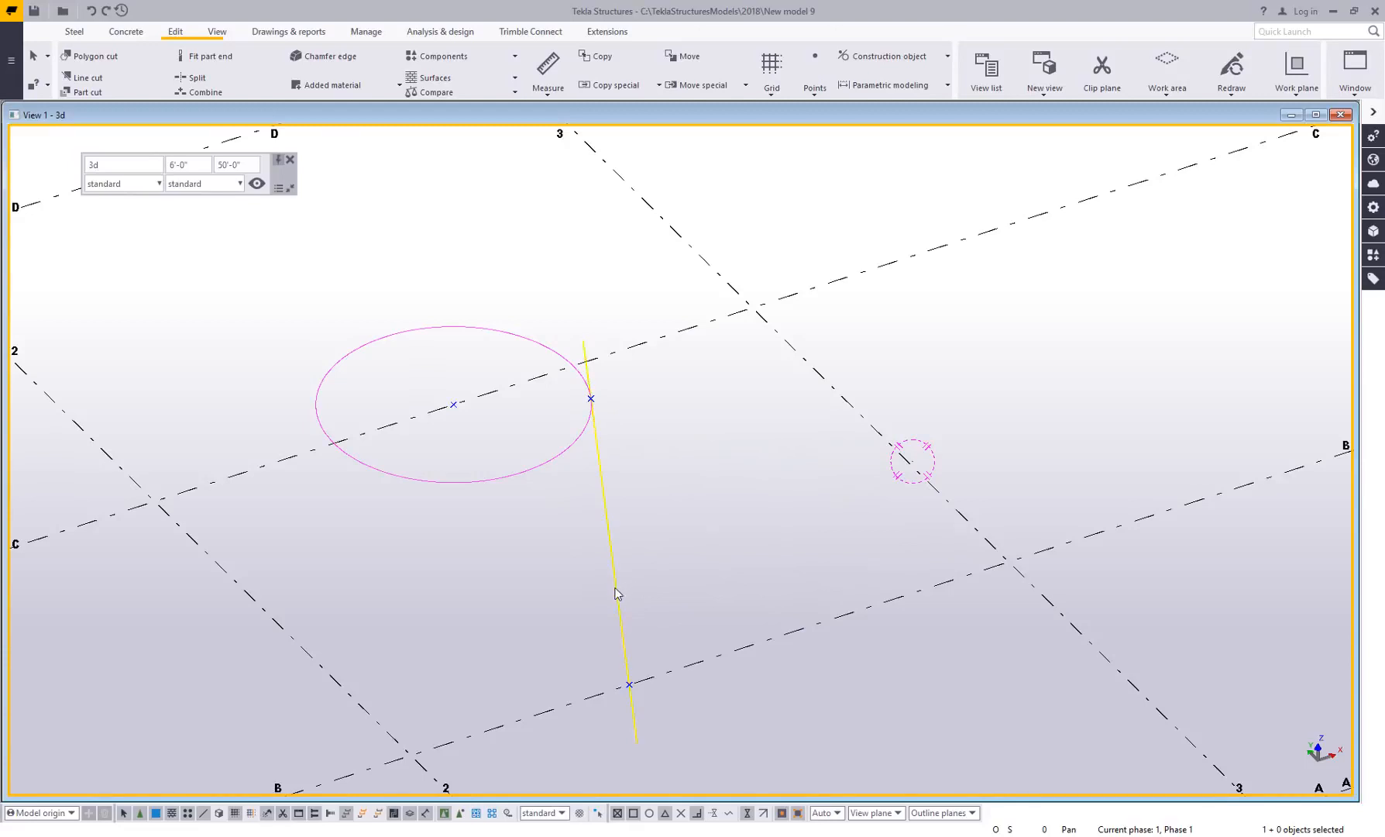
Delete the construction line together with the tangent point and the point on grid line B
key(Delete)
drag(578, 371, 666, 767)
key(Delete)
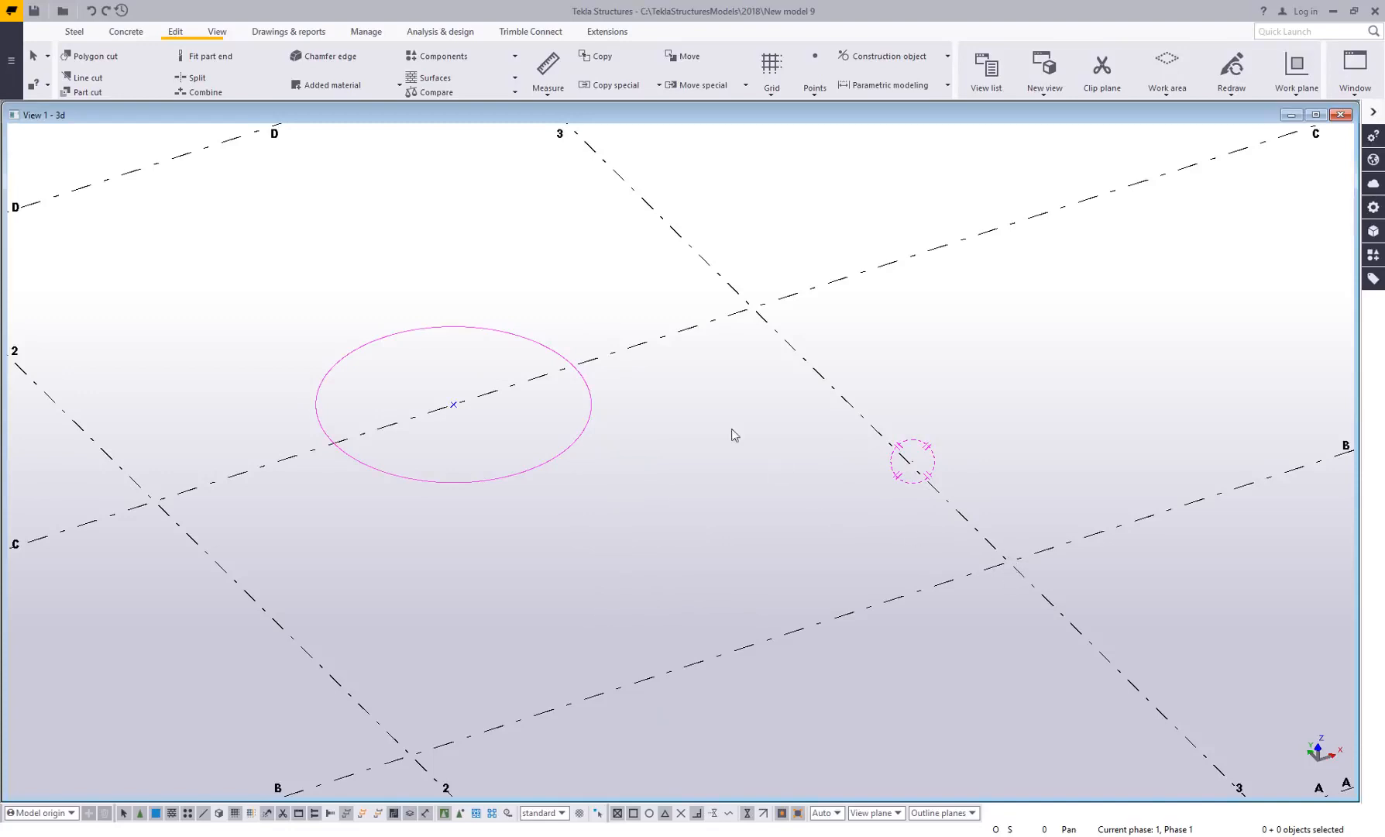
Add a tangent point on the construction circle from grid intersection B-3, on the side facing grid line B
click(820, 89)
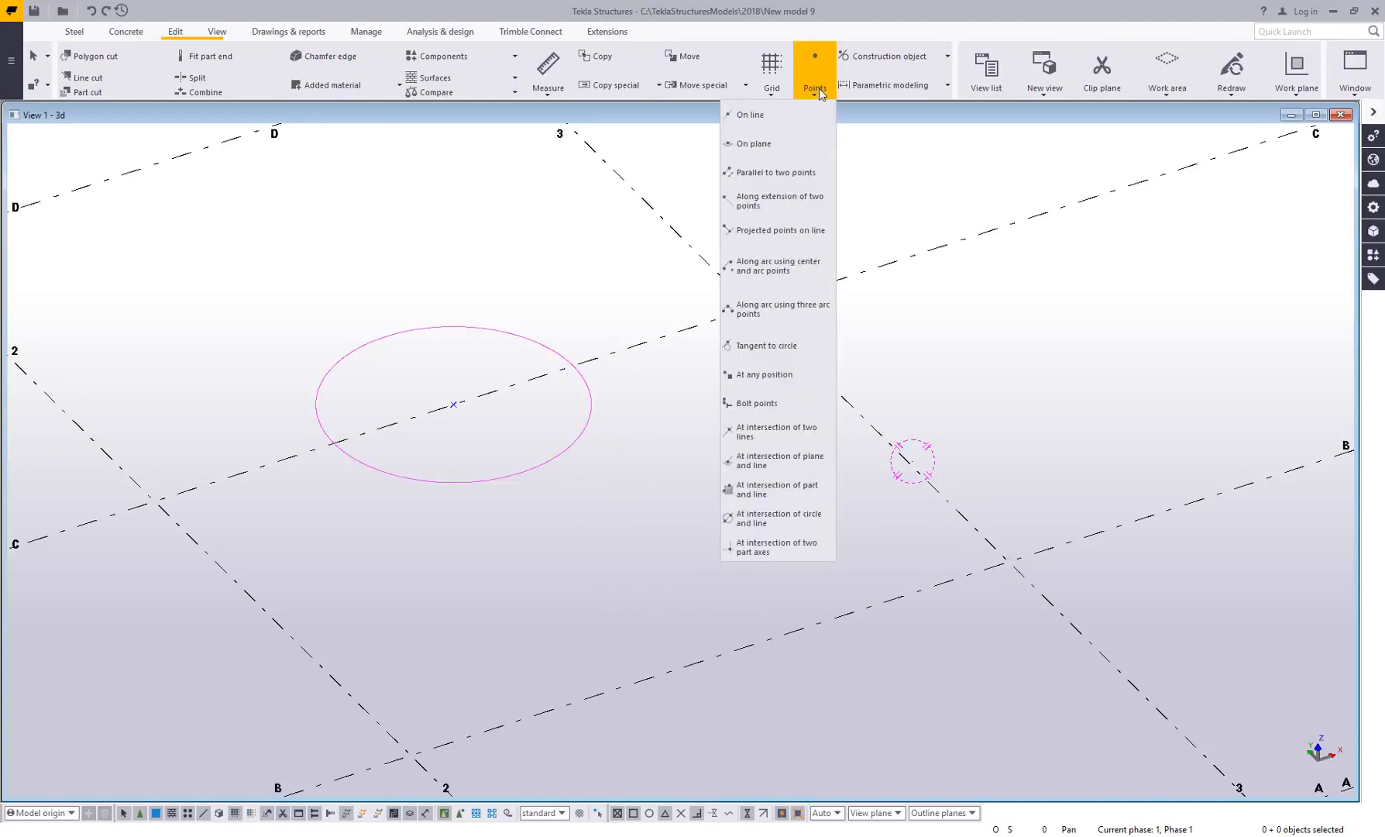
click(775, 352)
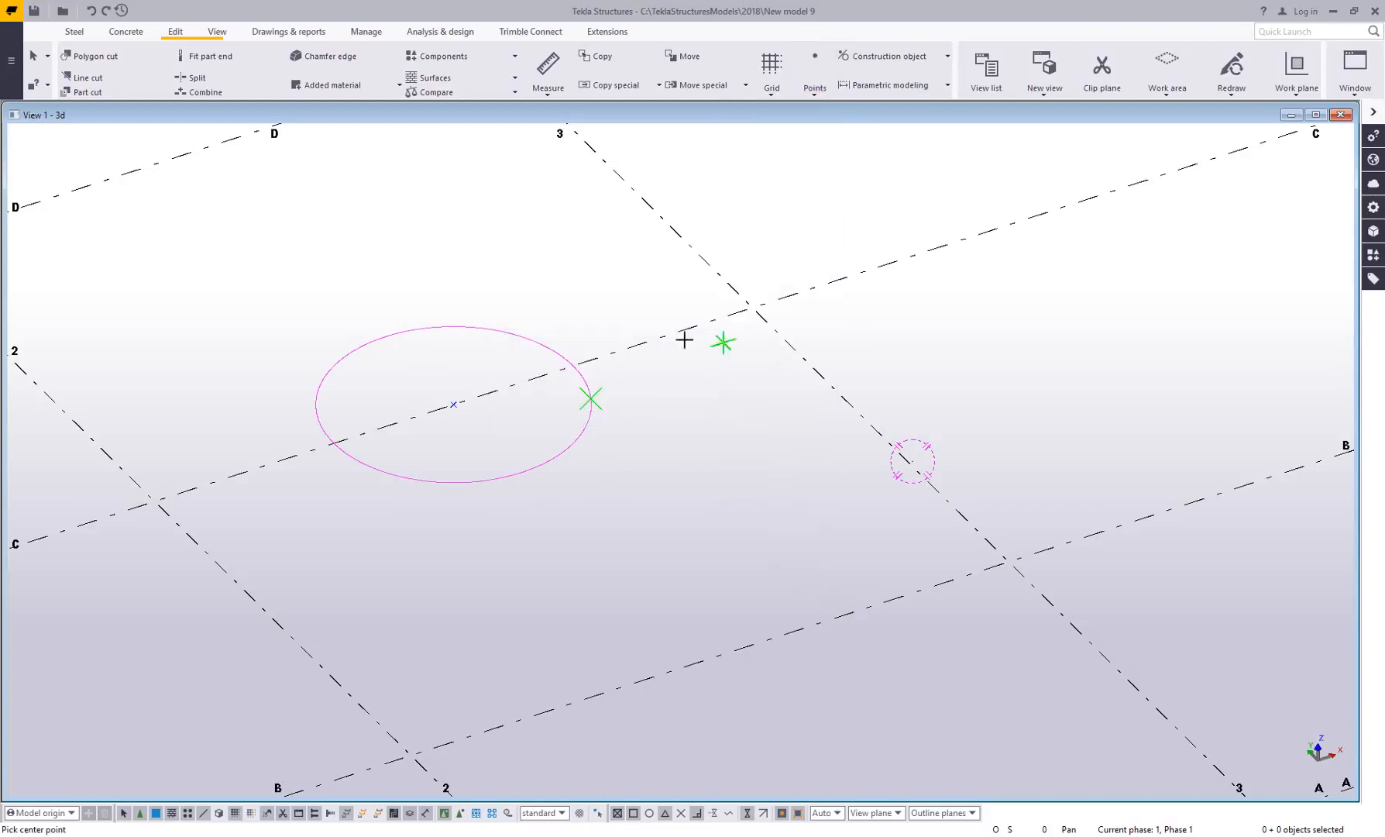
click(451, 406)
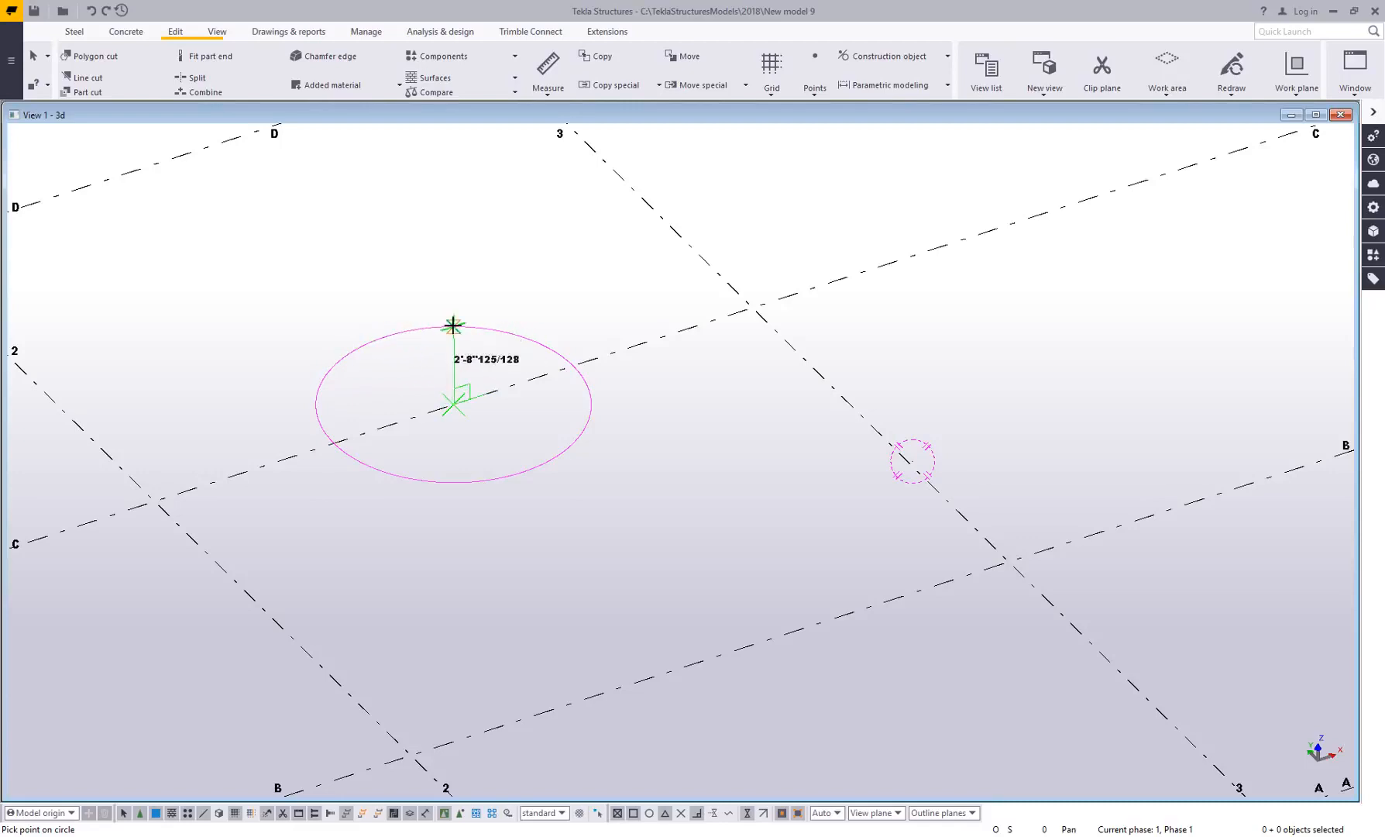
click(401, 331)
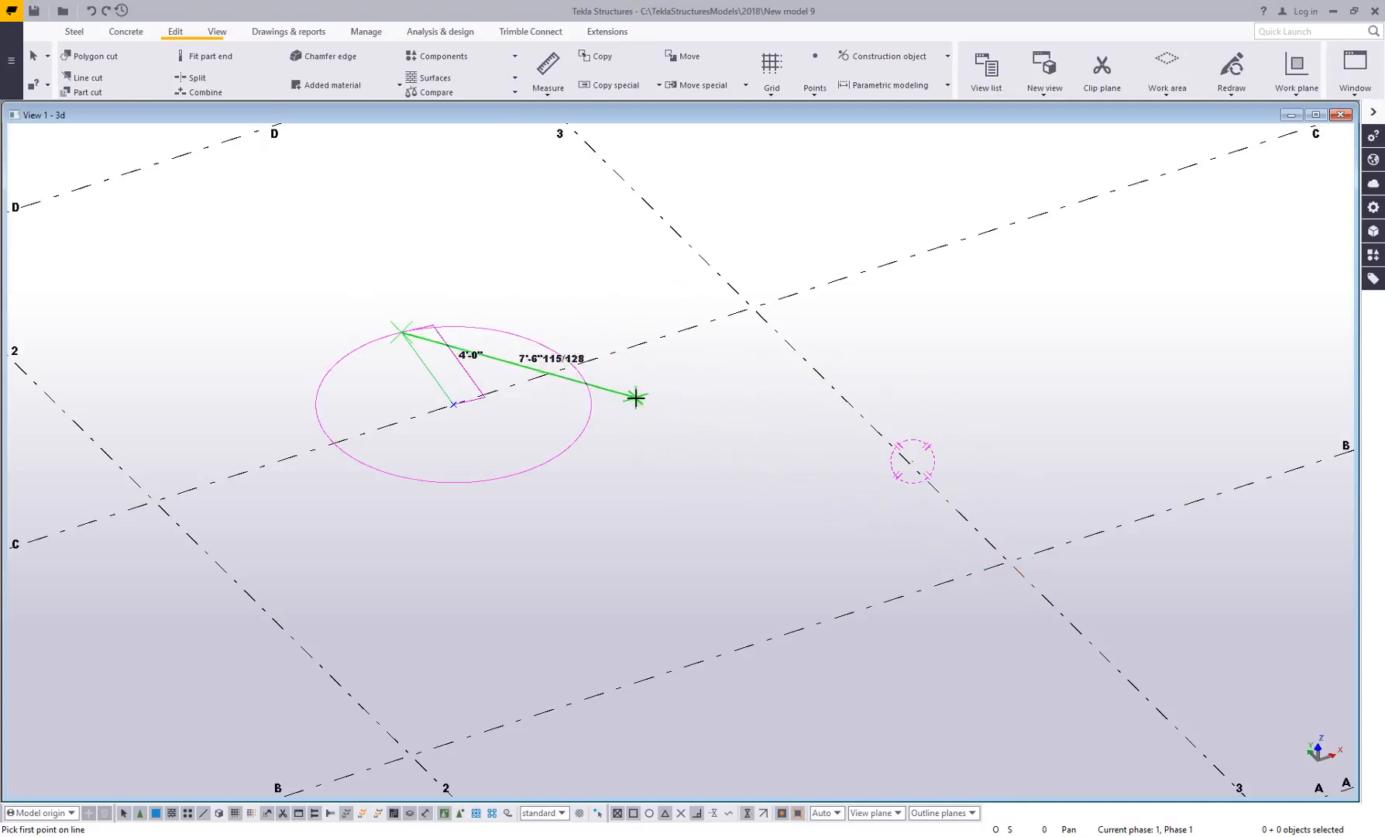
click(1005, 560)
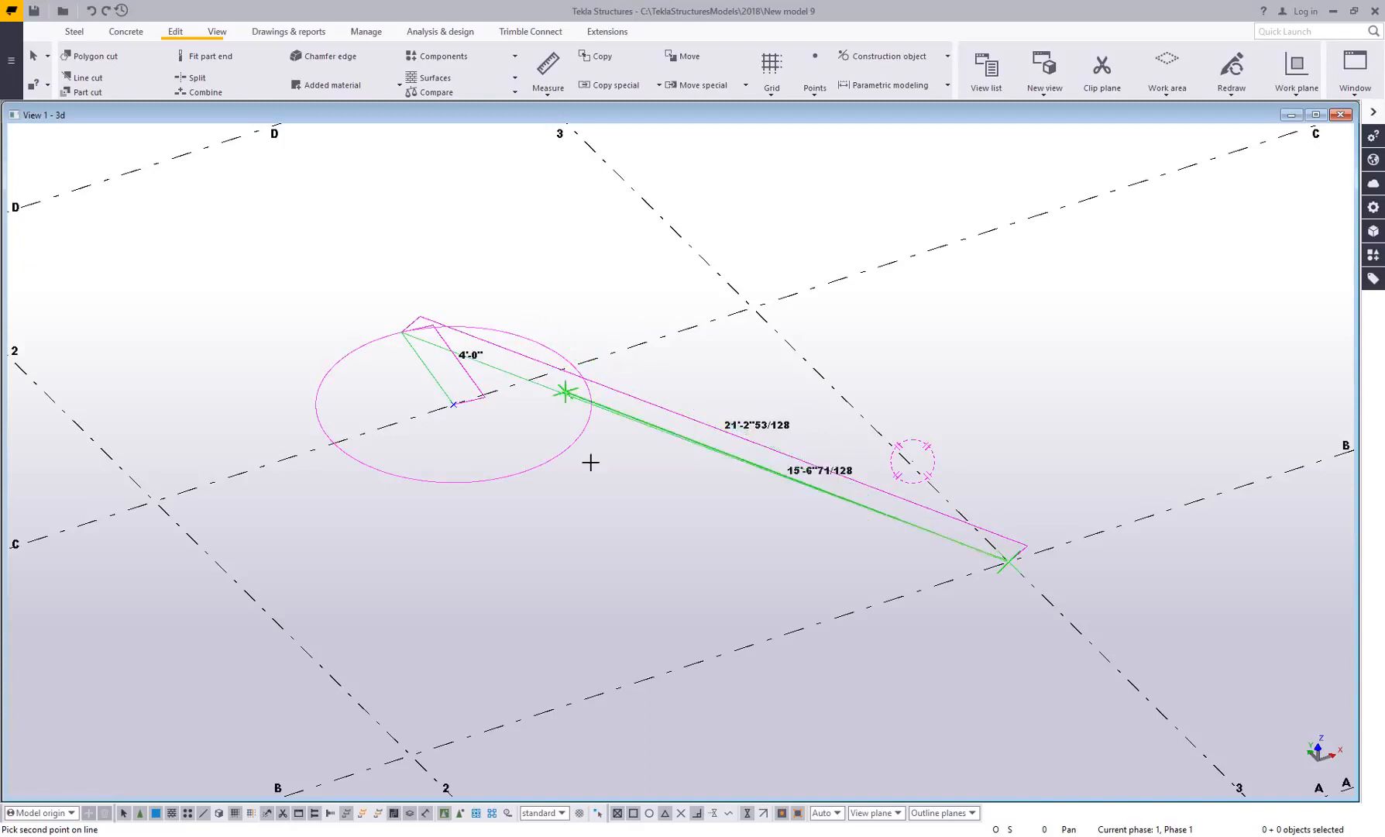
click(295, 551)
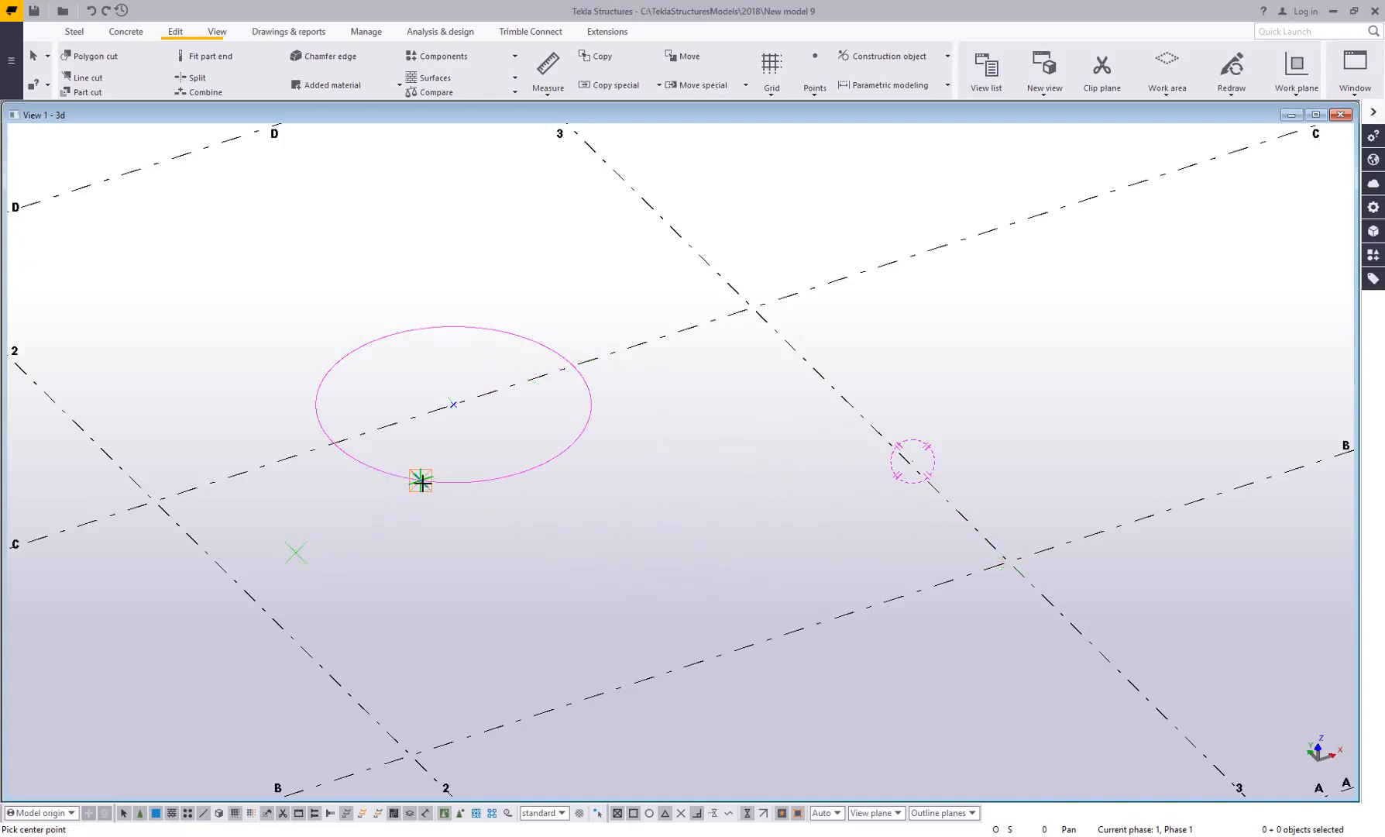
Draw a construction line from the circle's tangent point to grid intersection B-3
click(890, 56)
click(889, 87)
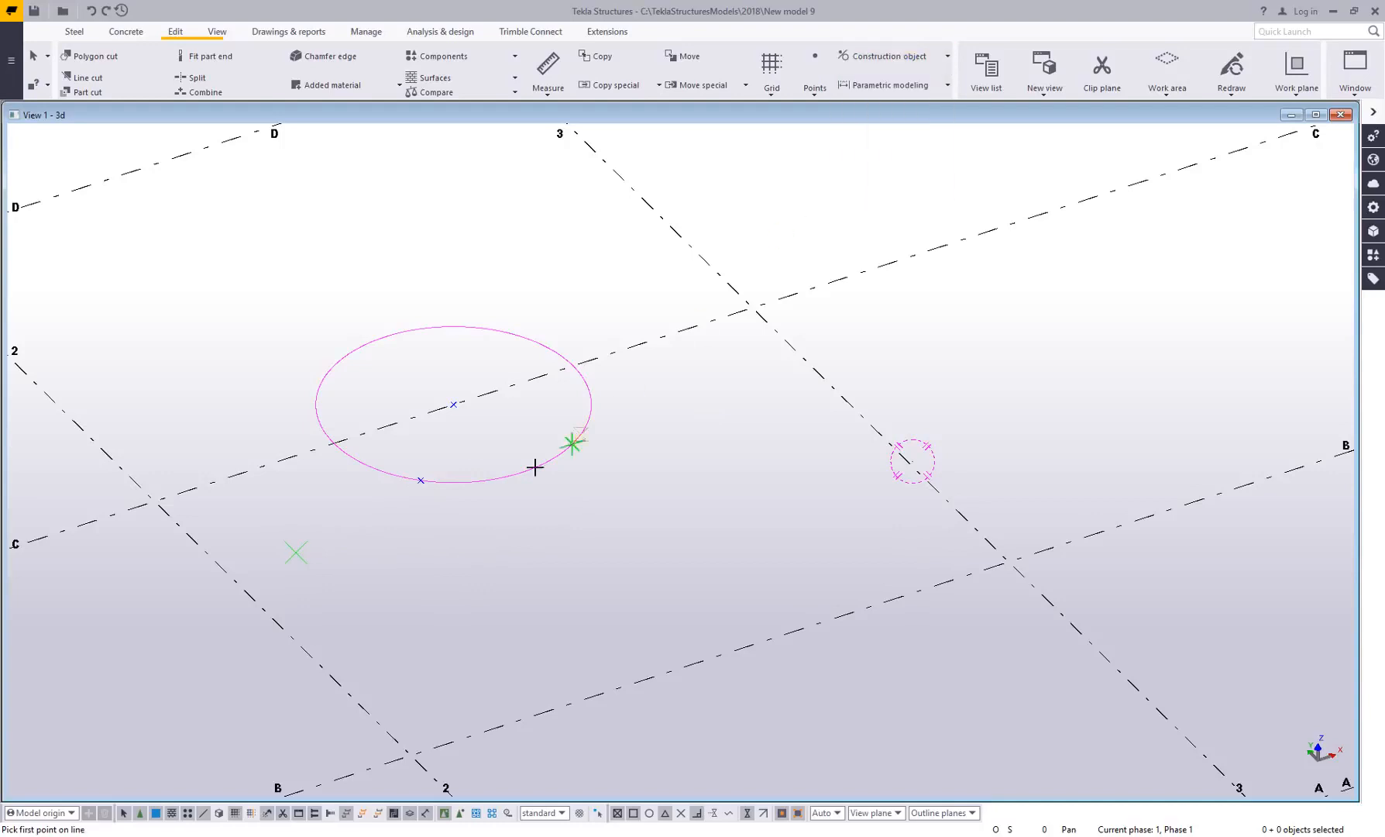
click(421, 481)
click(1004, 560)
right_click(658, 448)
click(682, 456)
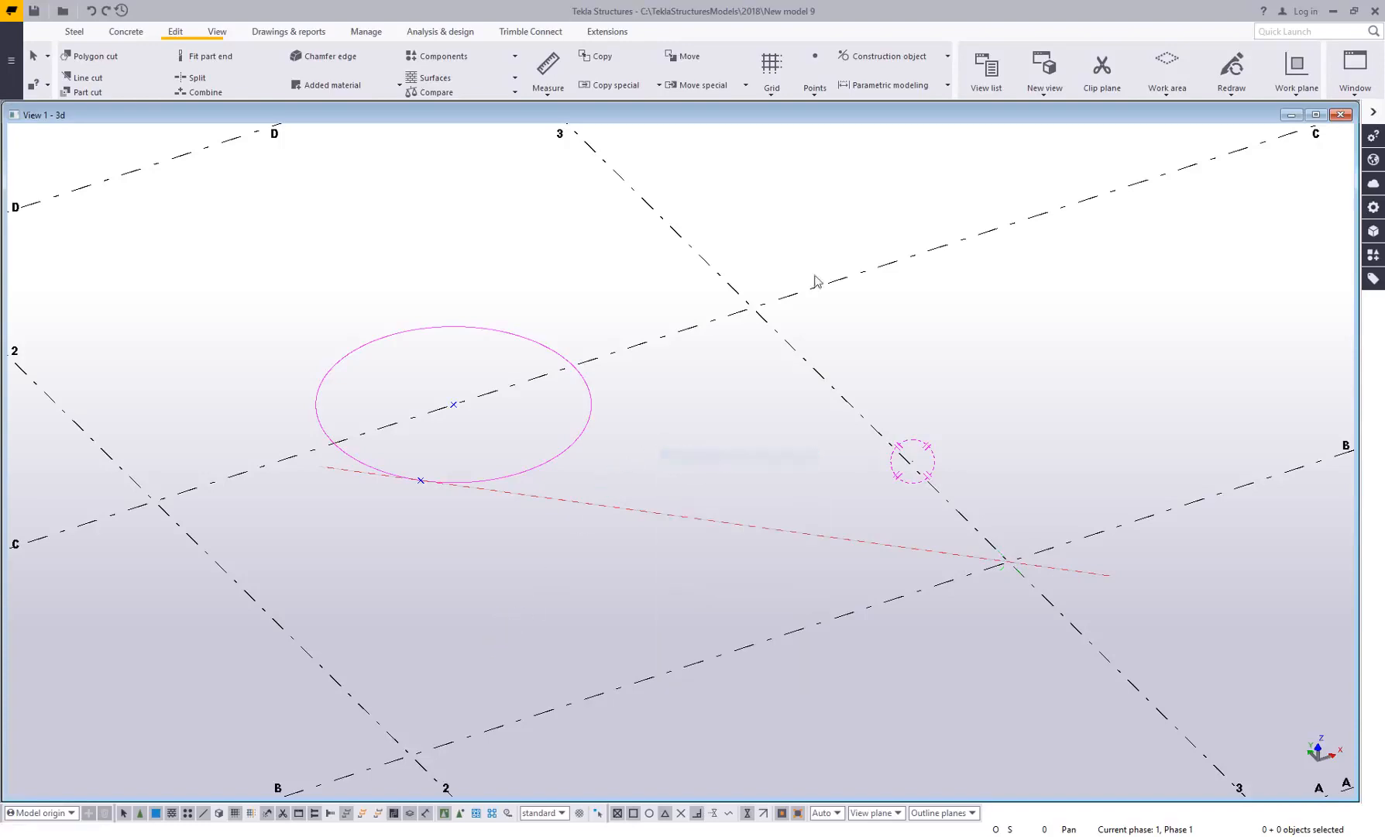
scroll(963, 329, down, 4)
middle_drag(944, 378, 620, 506)
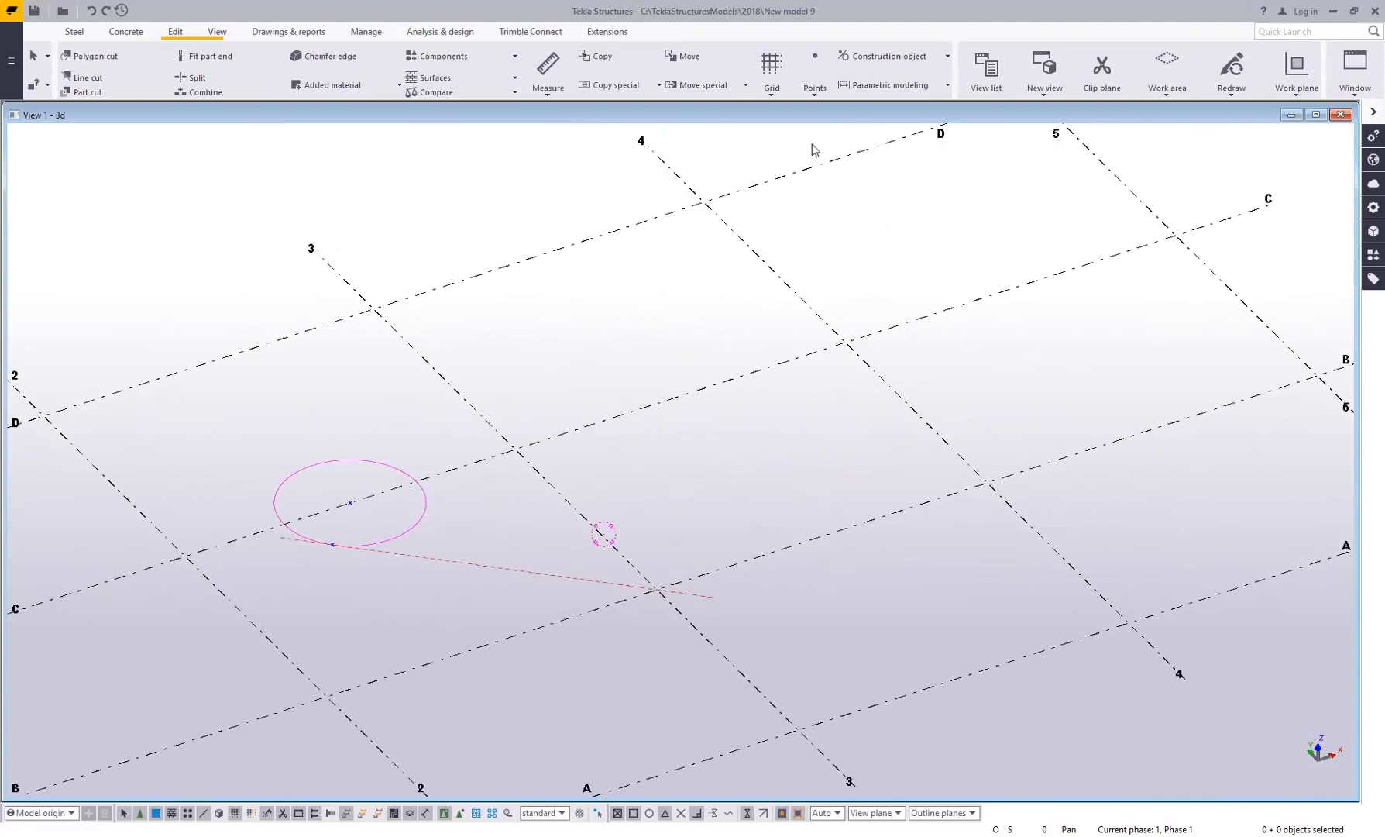
click(819, 90)
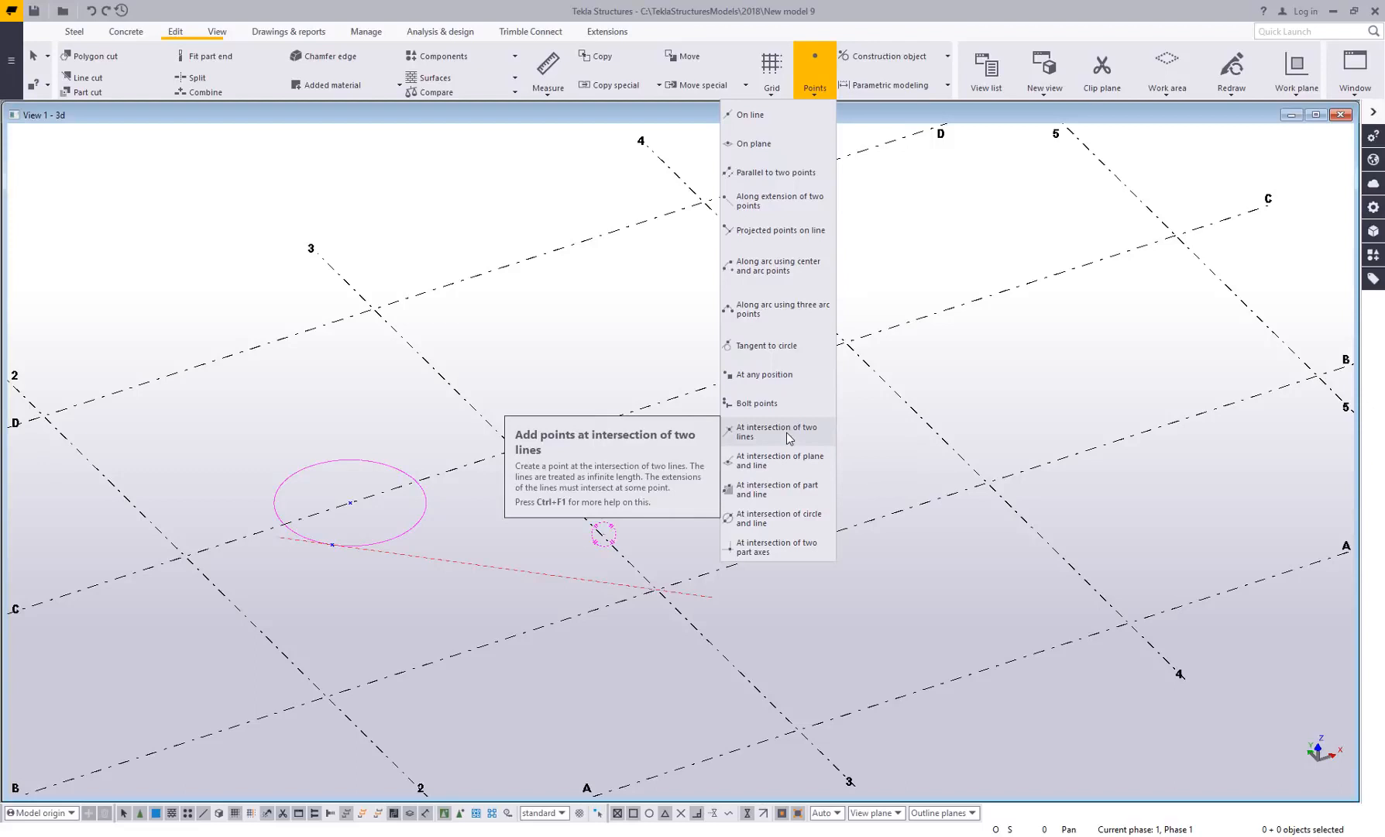
click(960, 386)
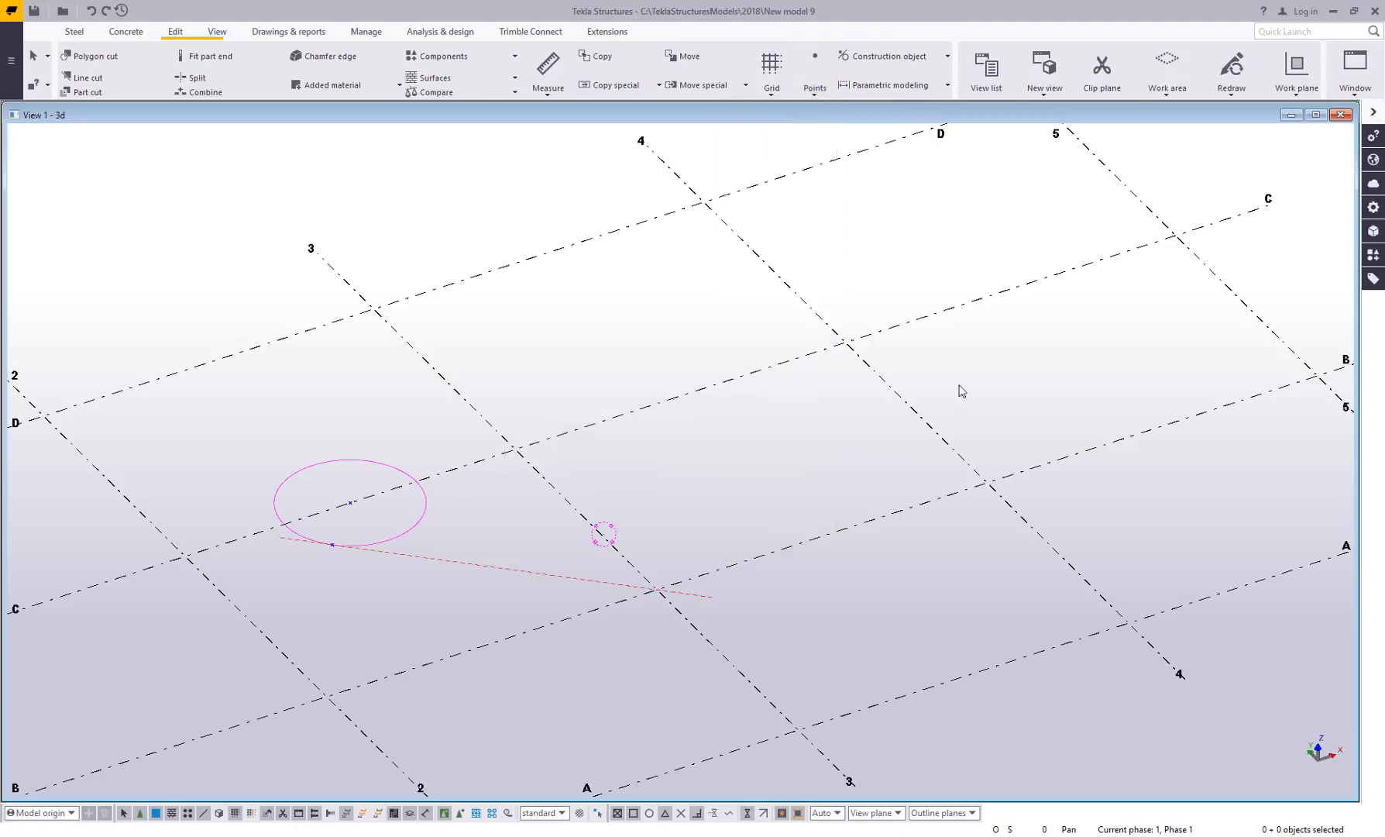
Create a short steel beam 4'-0" long from grid intersection C-3 toward grid line 4
click(71, 31)
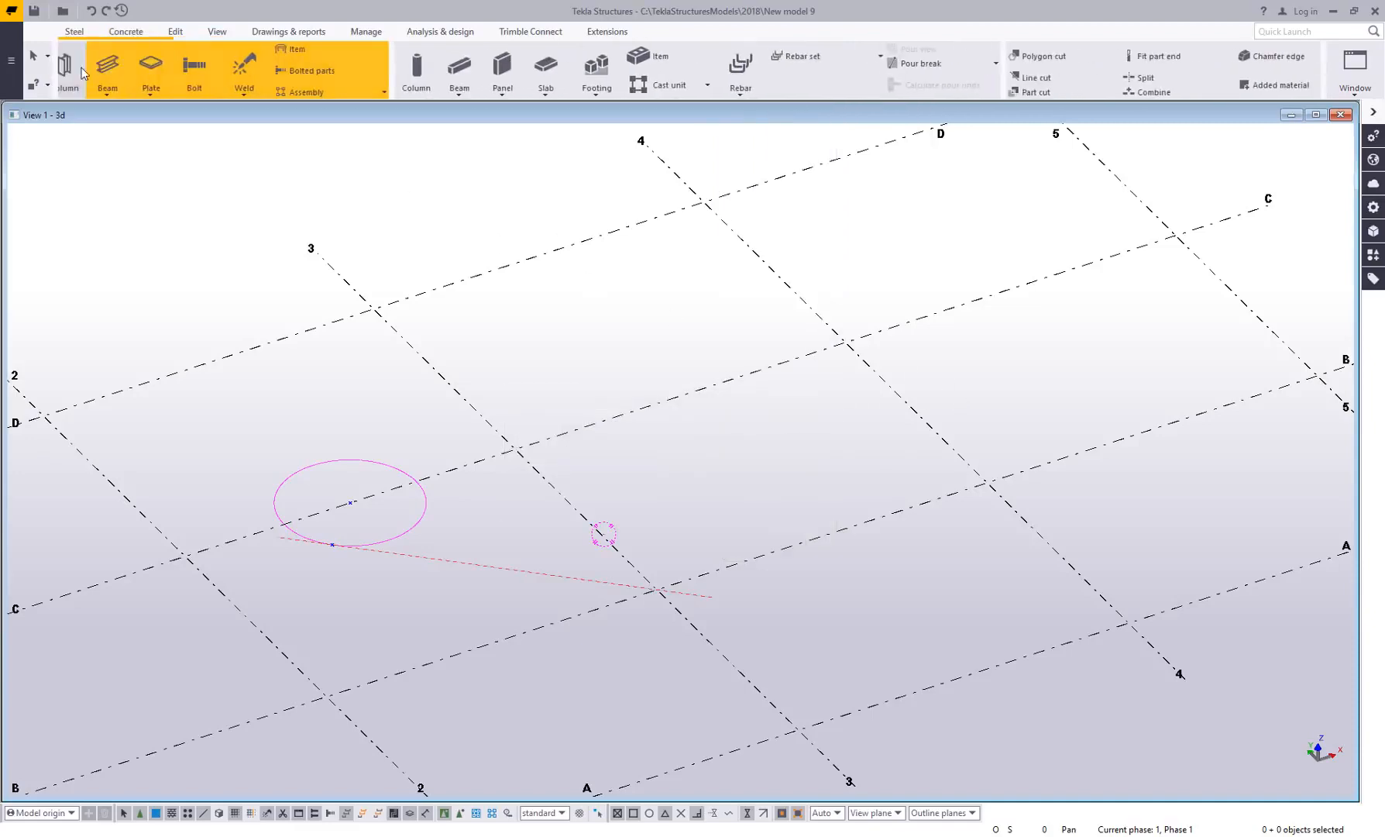
click(122, 66)
middle_drag(626, 445, 475, 462)
click(365, 467)
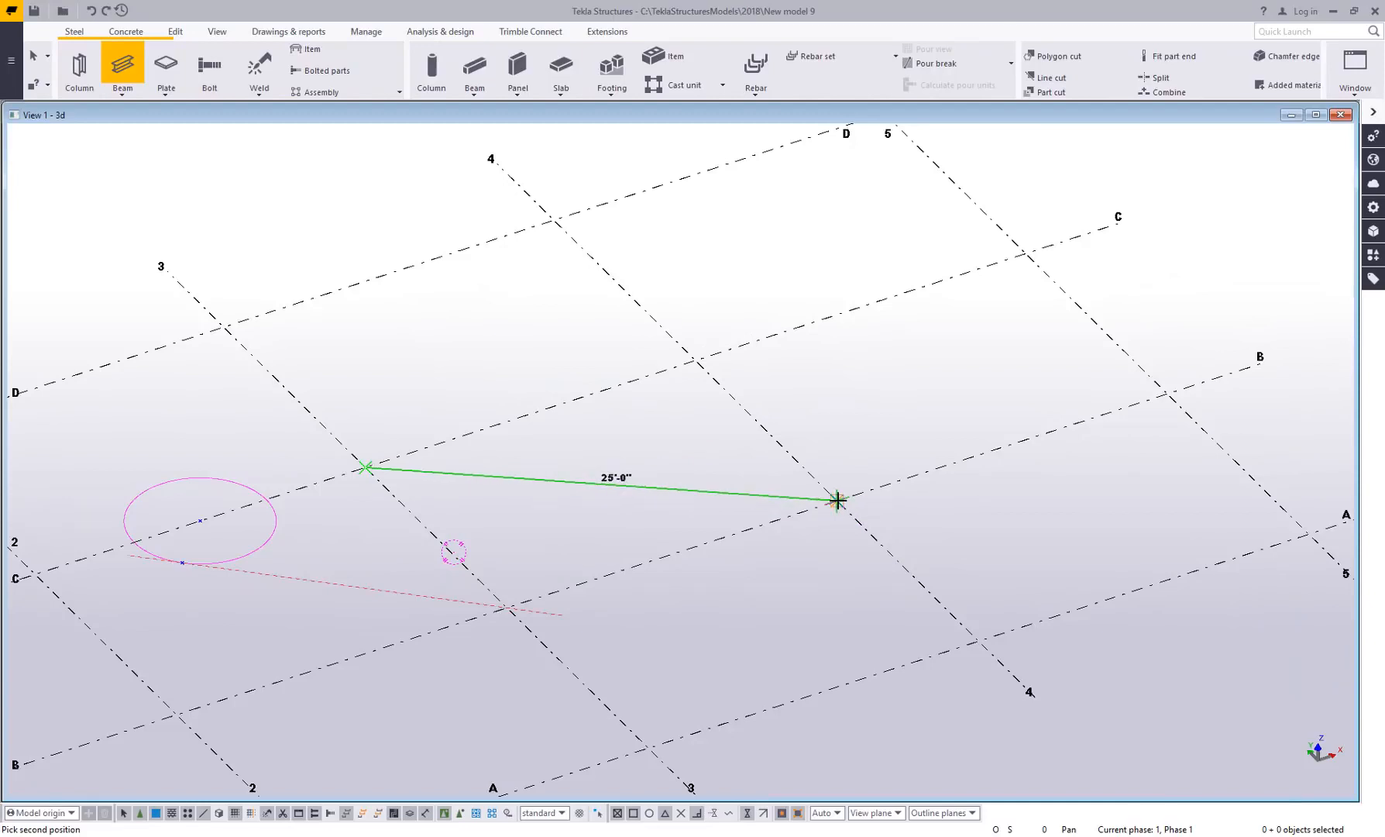
click(795, 459)
right_click(541, 504)
click(561, 517)
scroll(515, 525, up, 3)
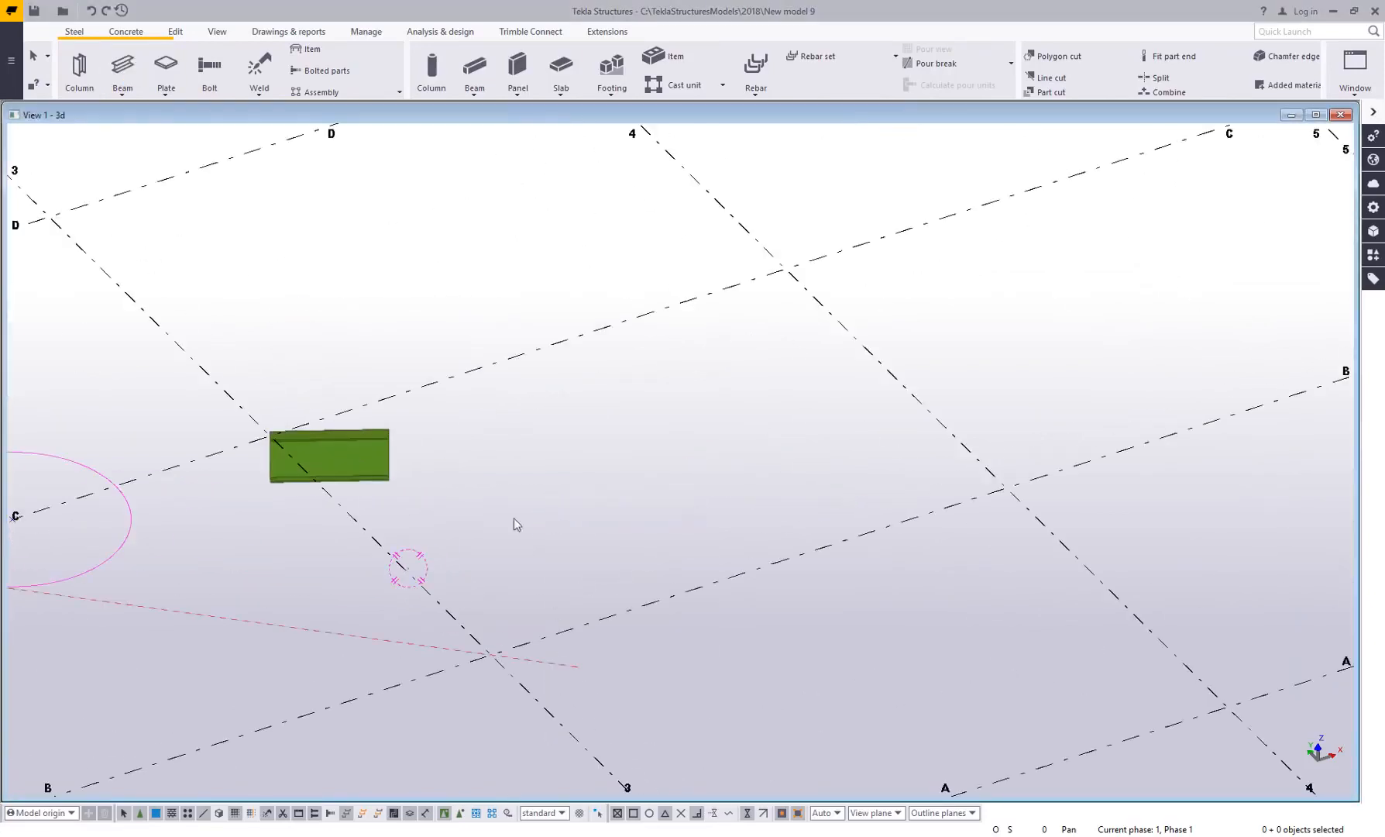
Create a second steel beam from the midpoint of grid line C to the midpoint of grid line B, between grid lines 3 and 4
click(123, 66)
click(527, 353)
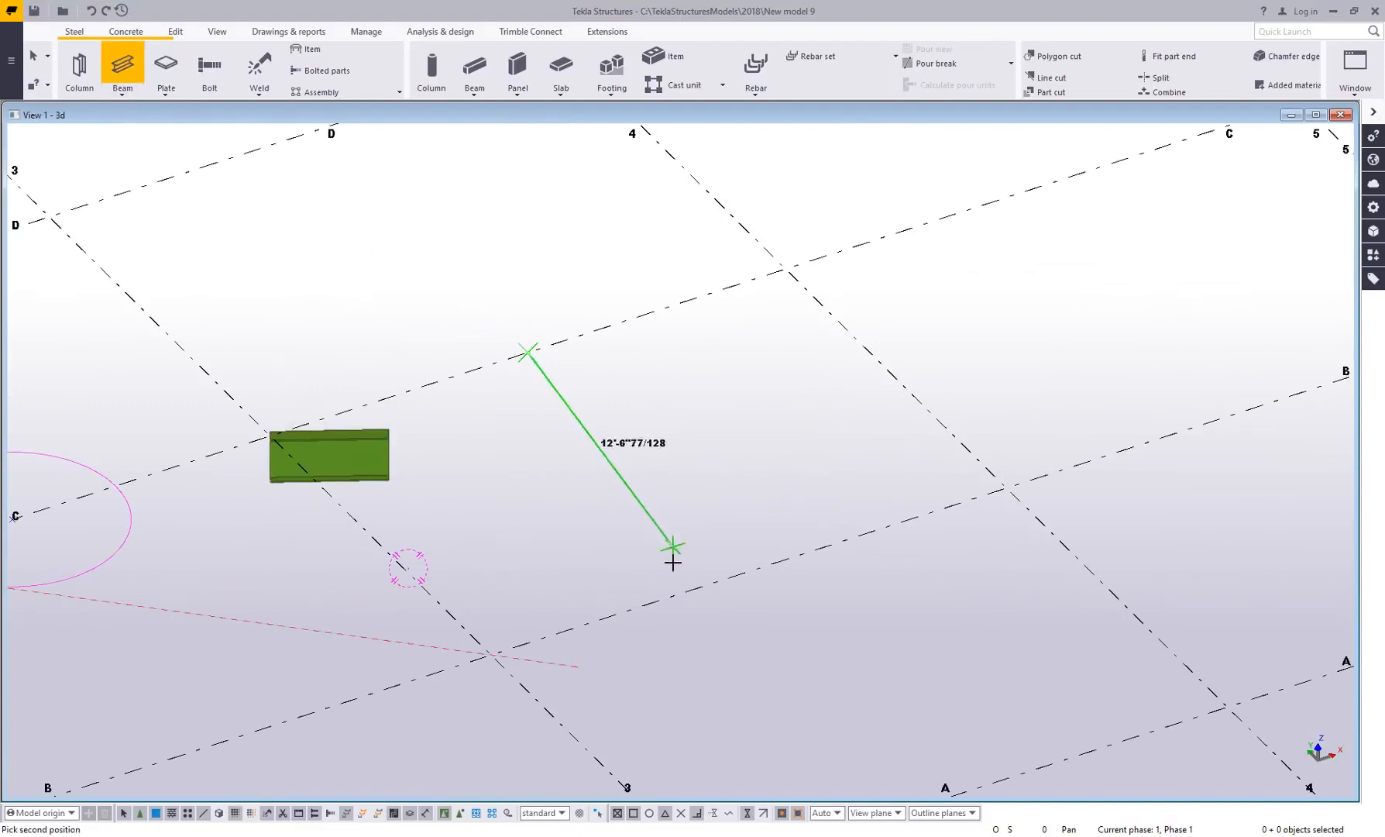
click(751, 575)
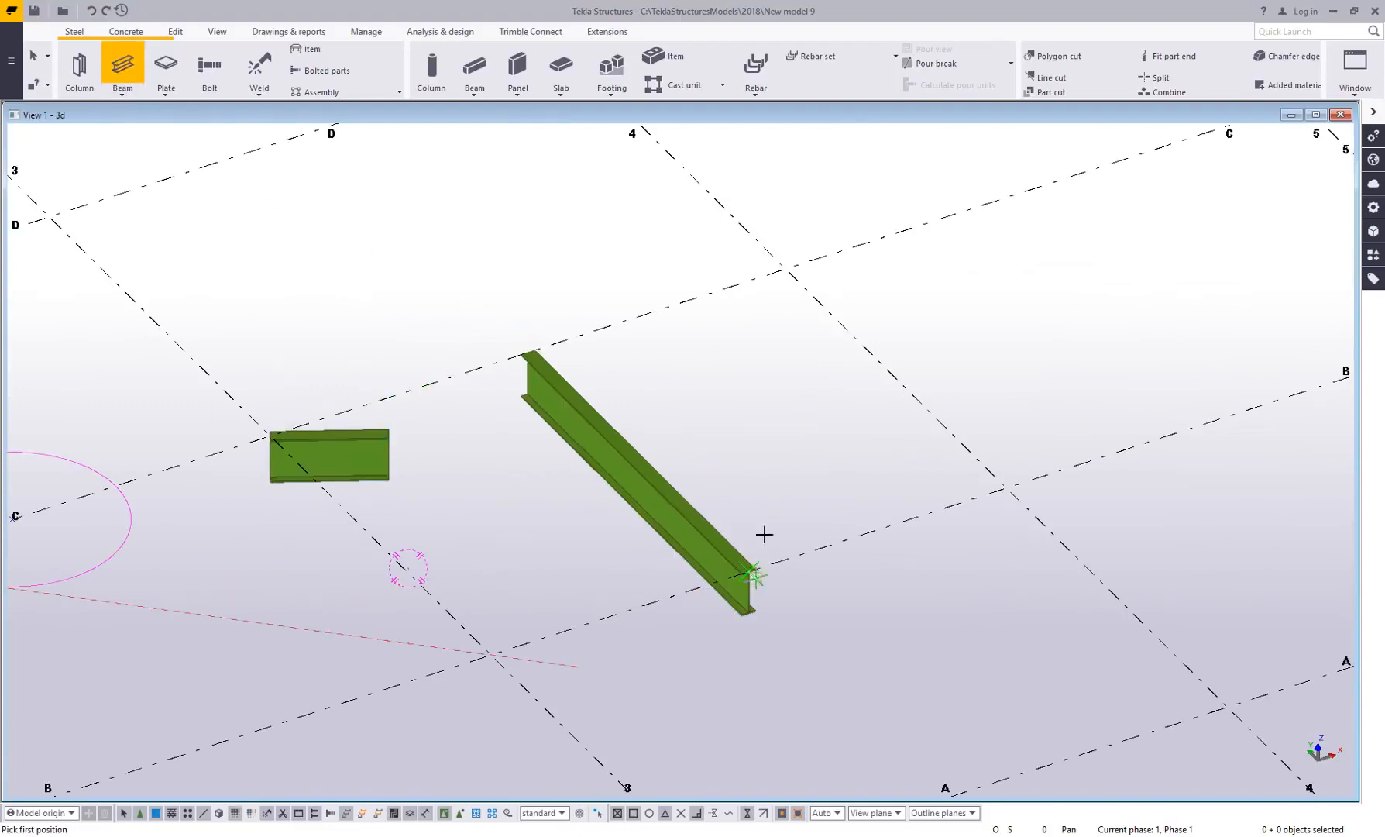
right_click(786, 480)
click(808, 498)
click(803, 497)
middle_drag(419, 453, 496, 458)
scroll(498, 458, up, 2)
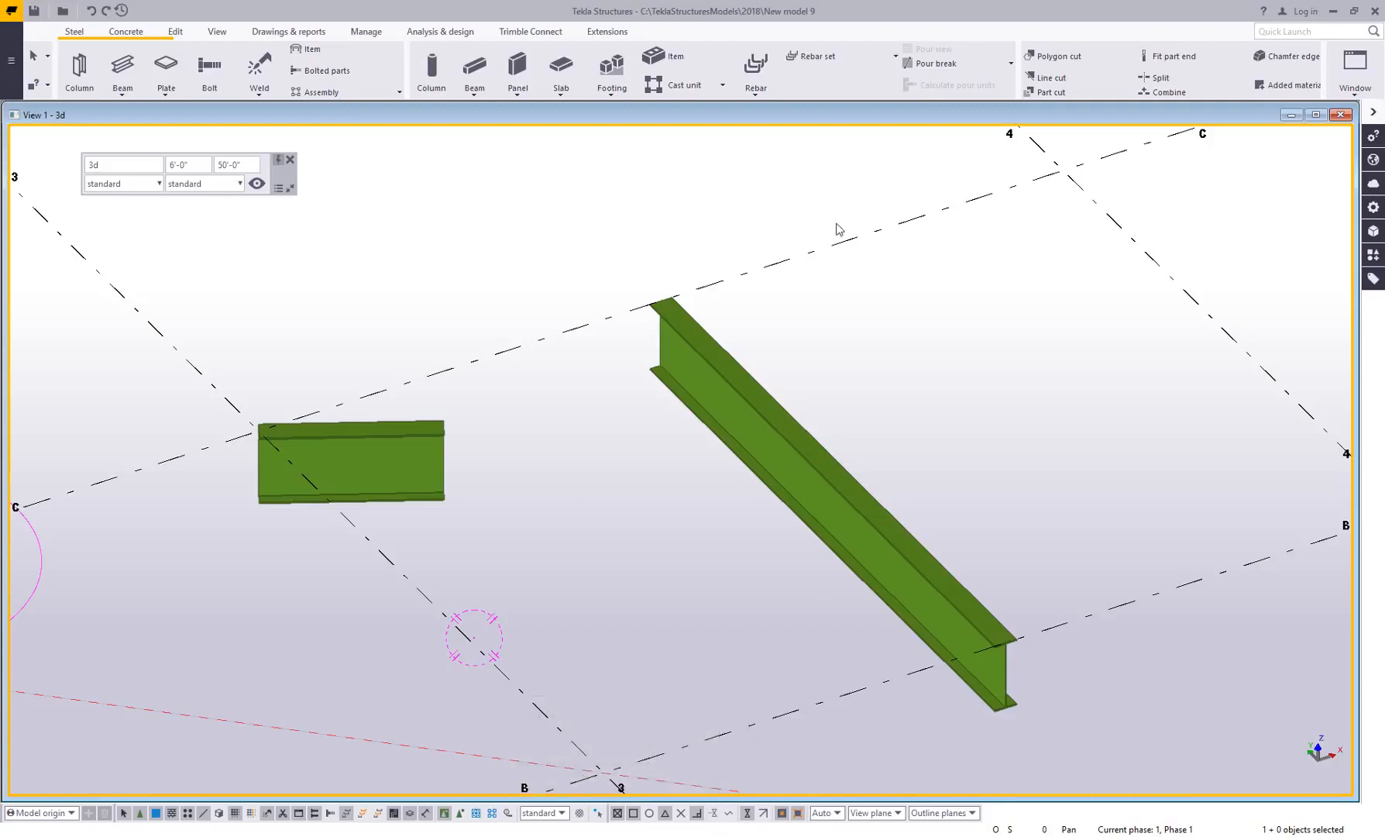
Add a point at the intersection of two lines, using the short beam's top line and the long beam's top line
click(177, 33)
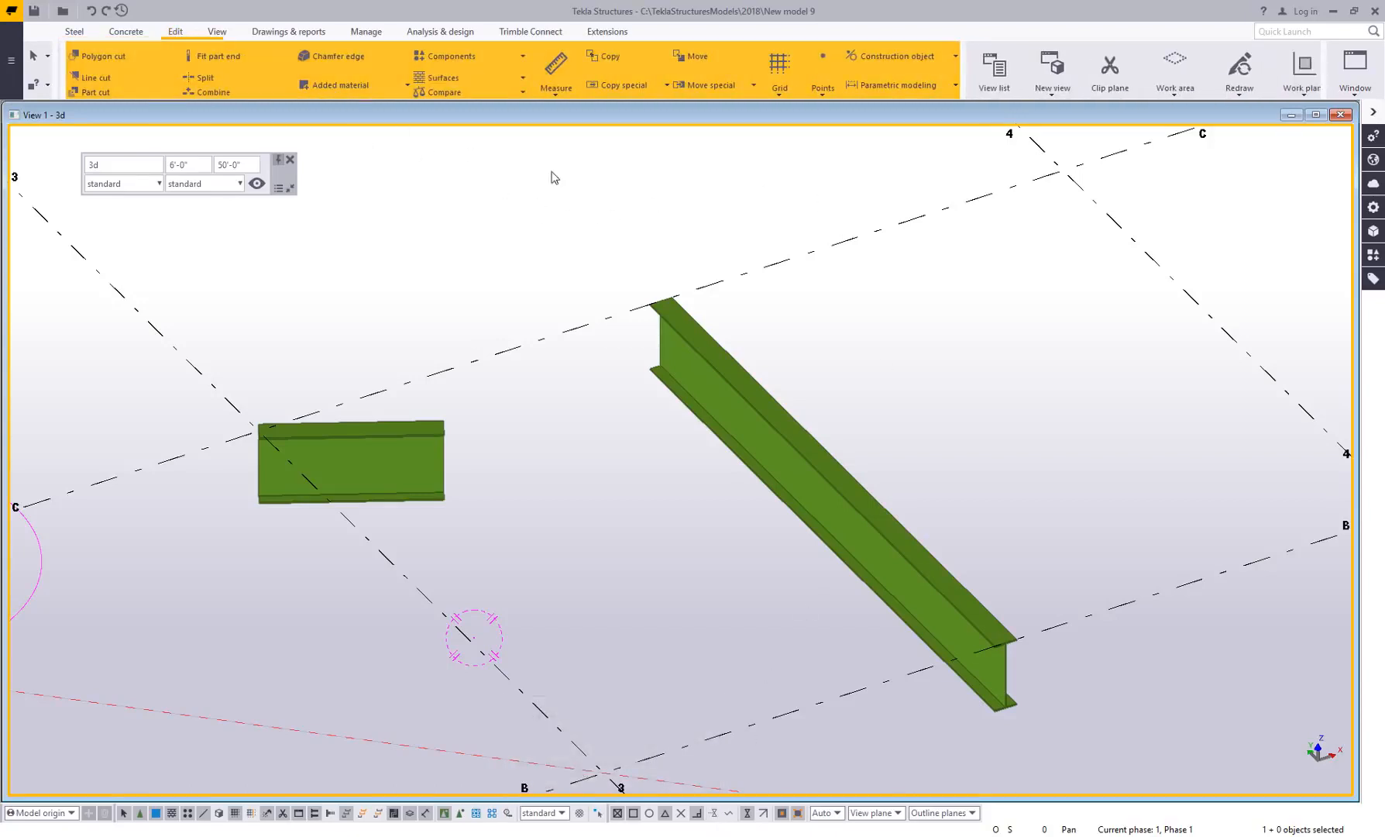
click(815, 78)
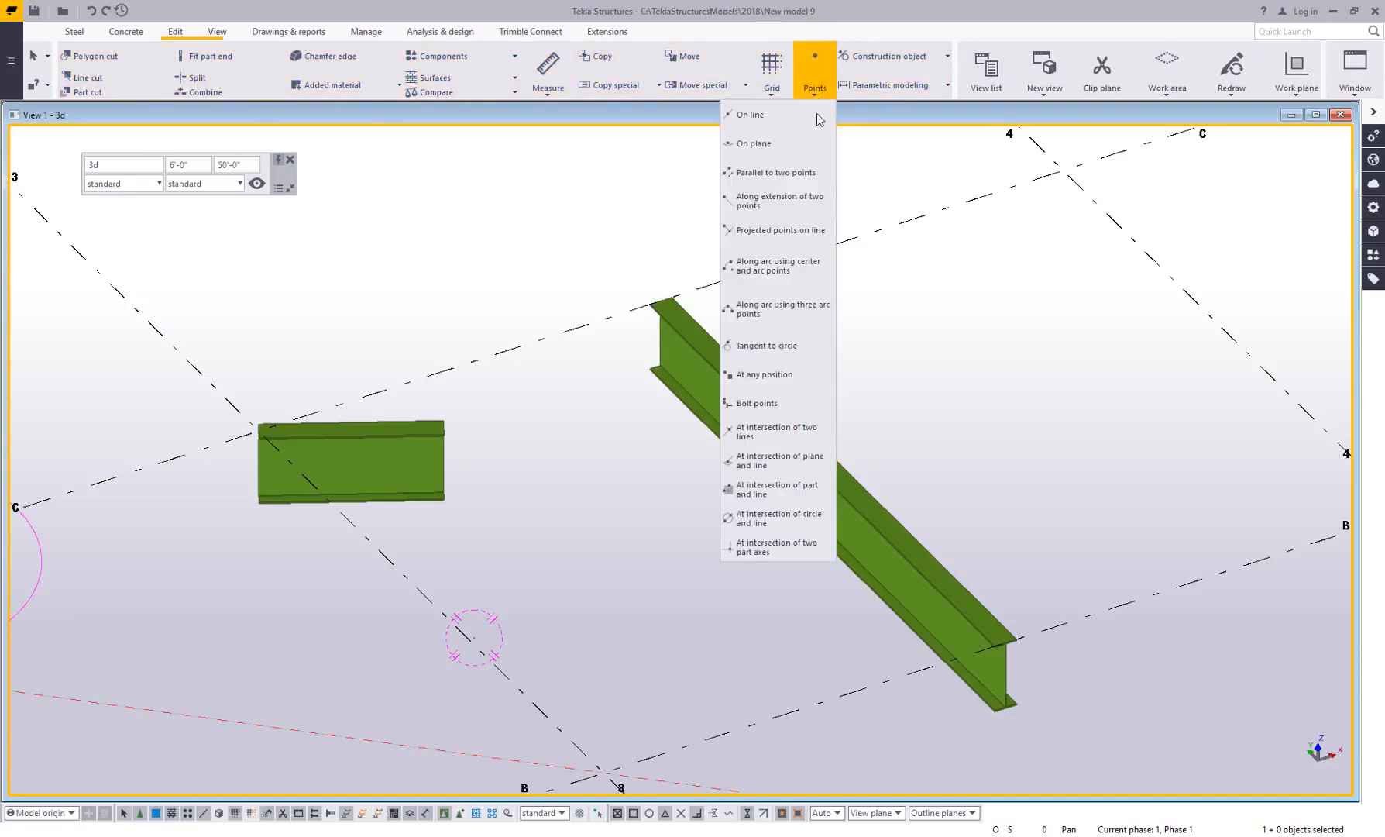
click(791, 432)
click(256, 434)
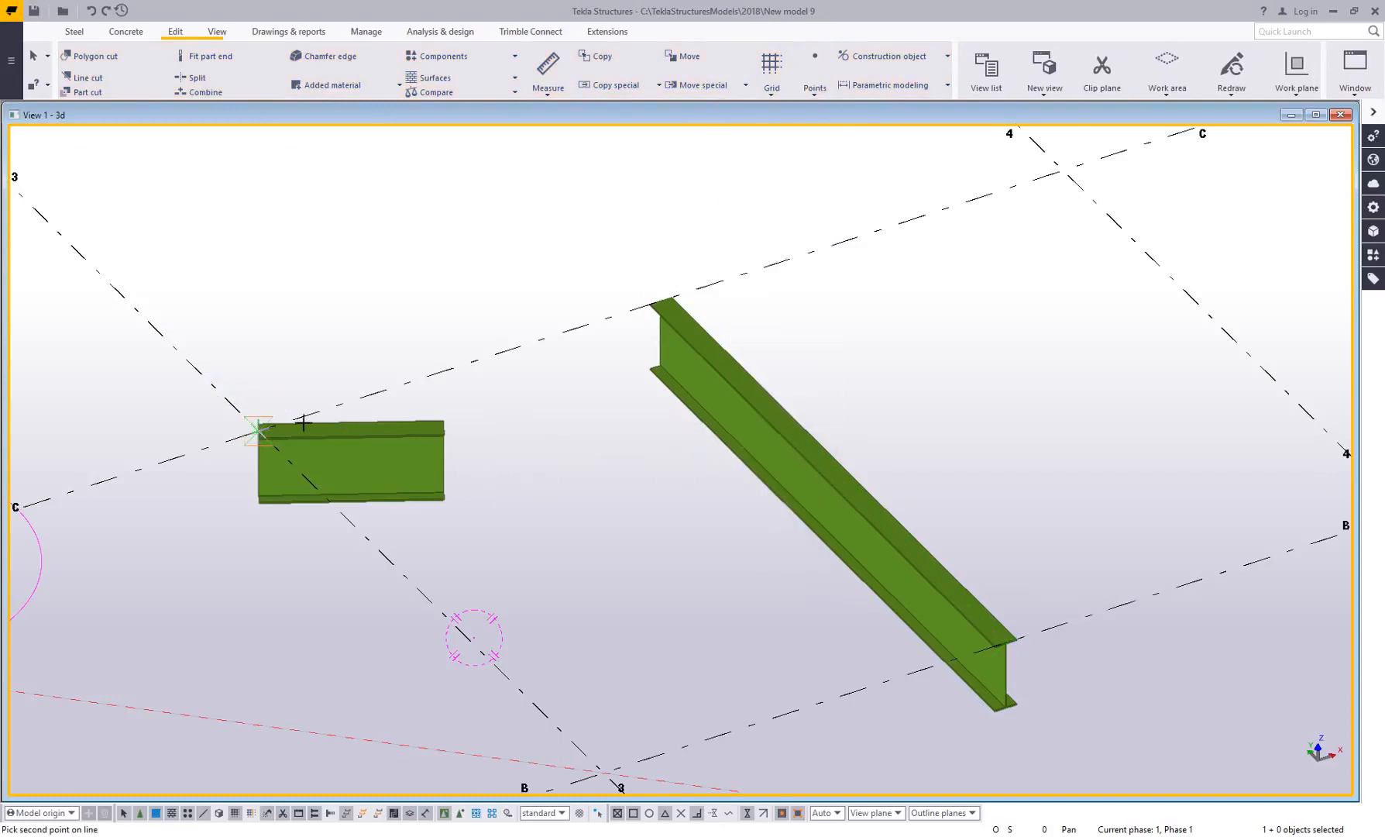
click(444, 427)
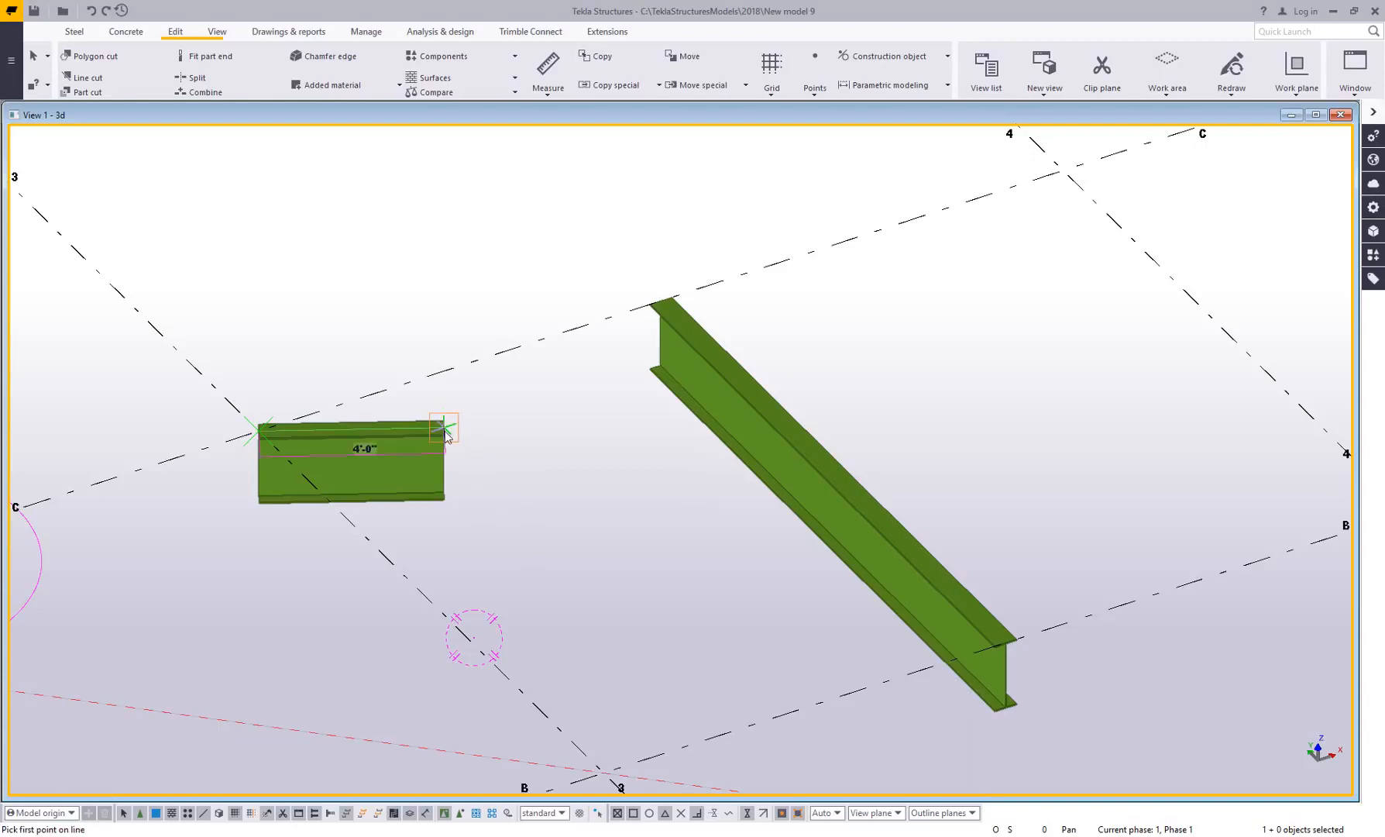
click(660, 299)
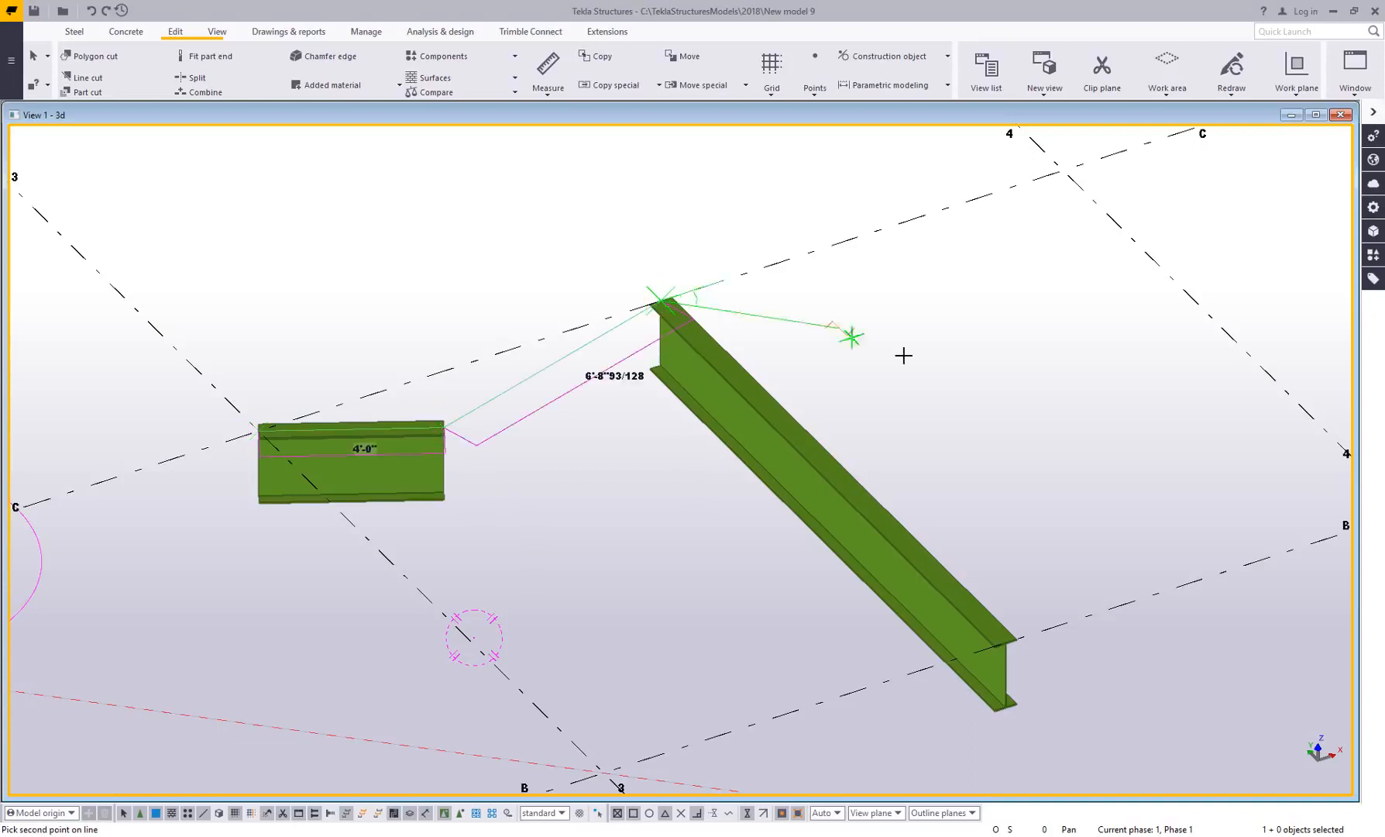
click(1009, 642)
right_click(755, 537)
click(782, 543)
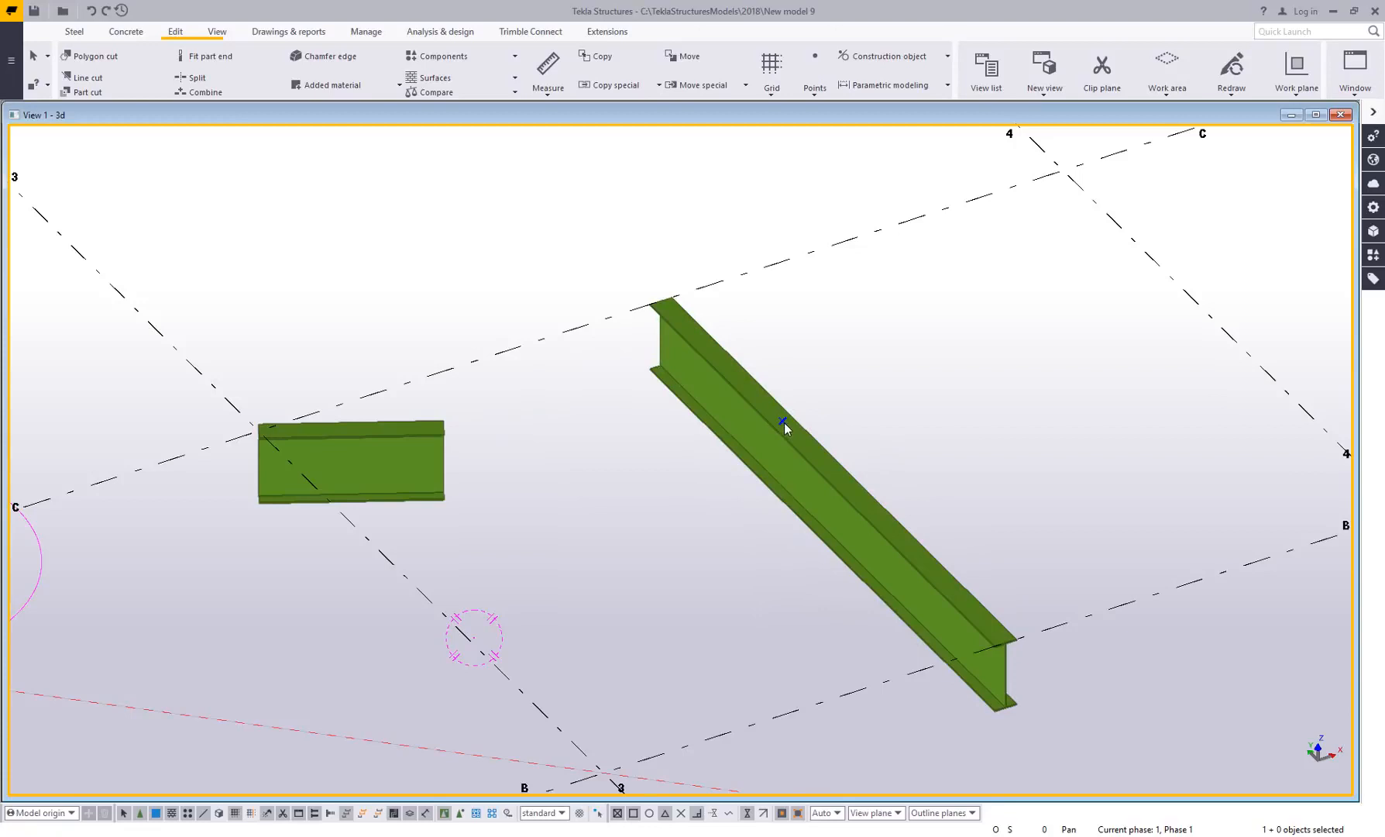
Move the short beam's free end to the intersection point on the long beam
click(433, 458)
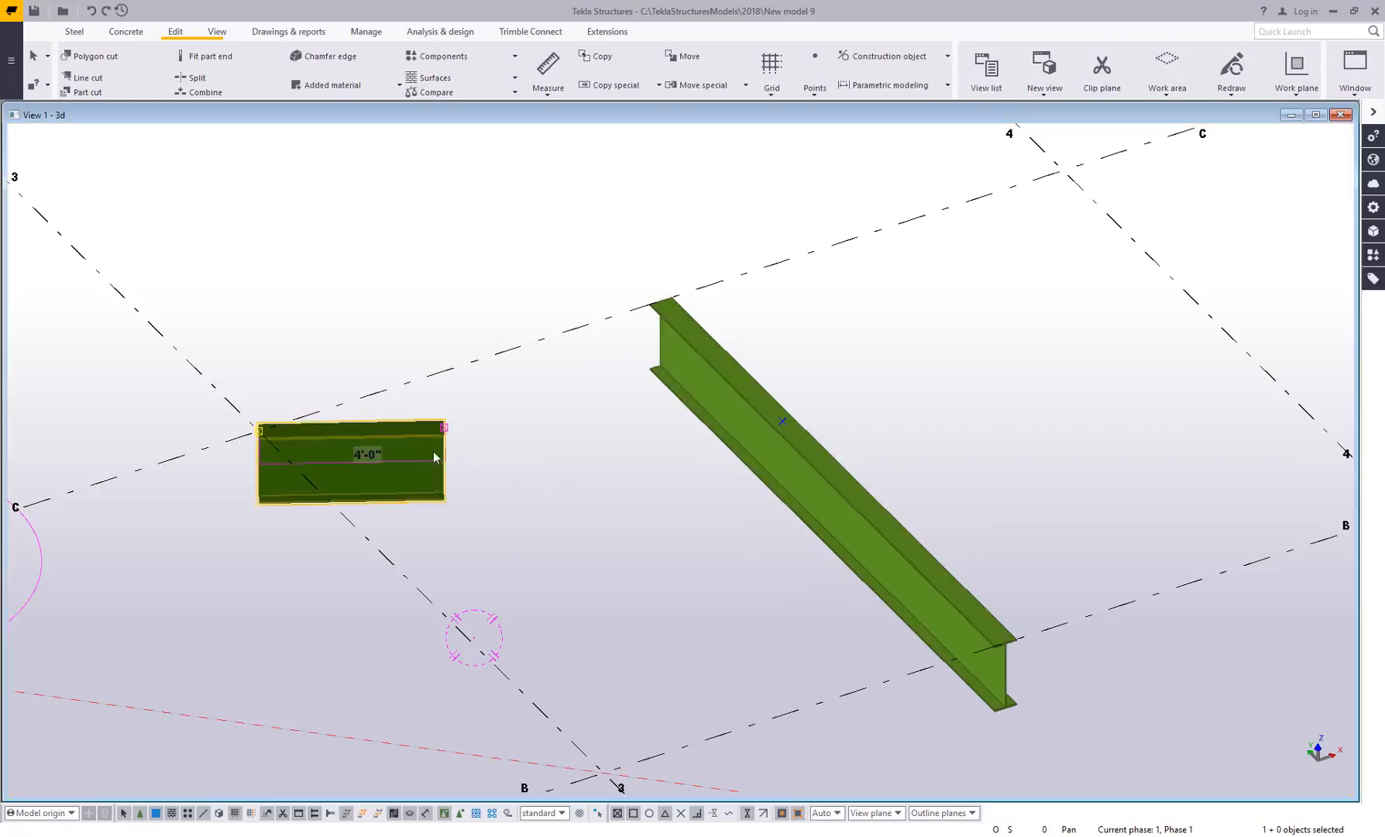
right_click(454, 432)
click(531, 536)
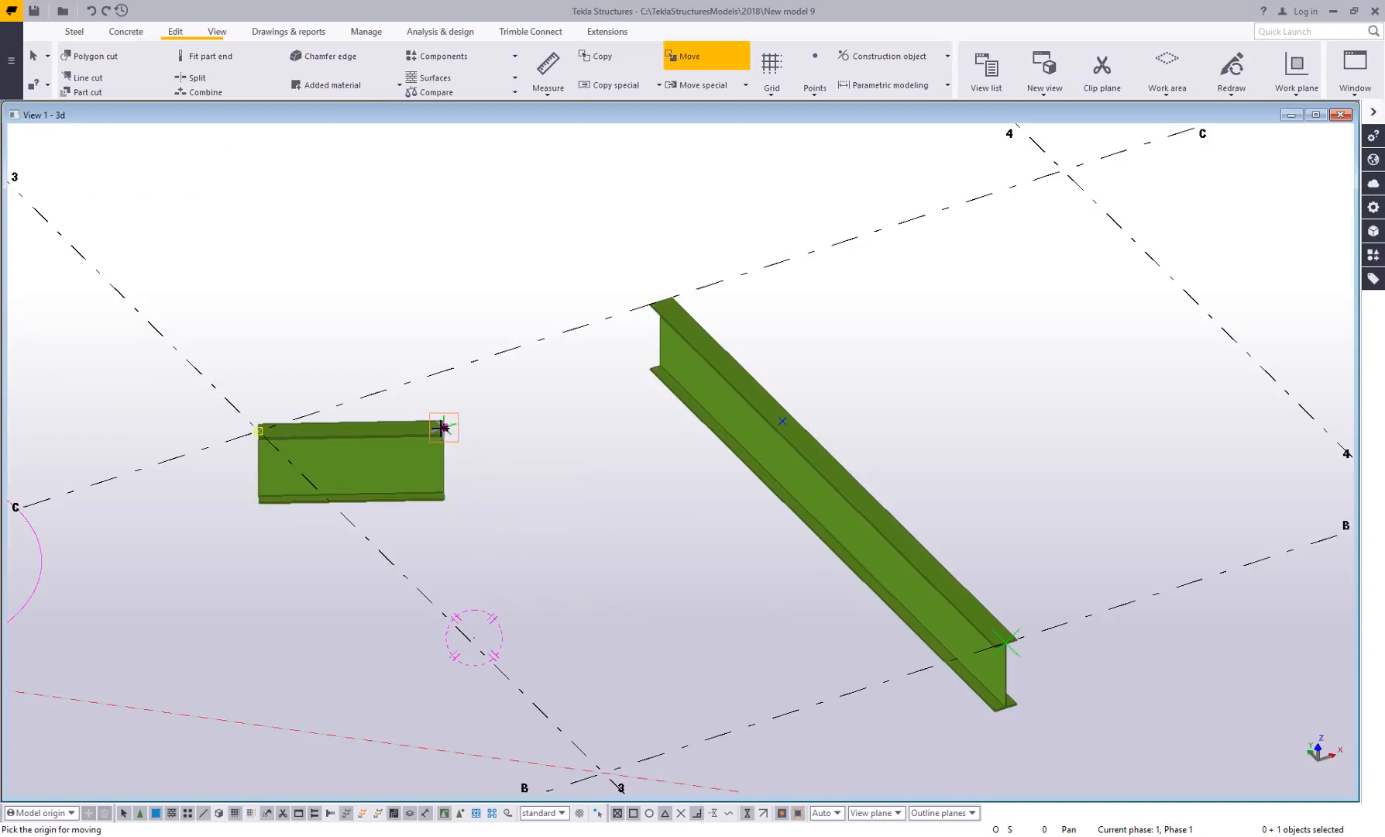
click(444, 427)
click(783, 423)
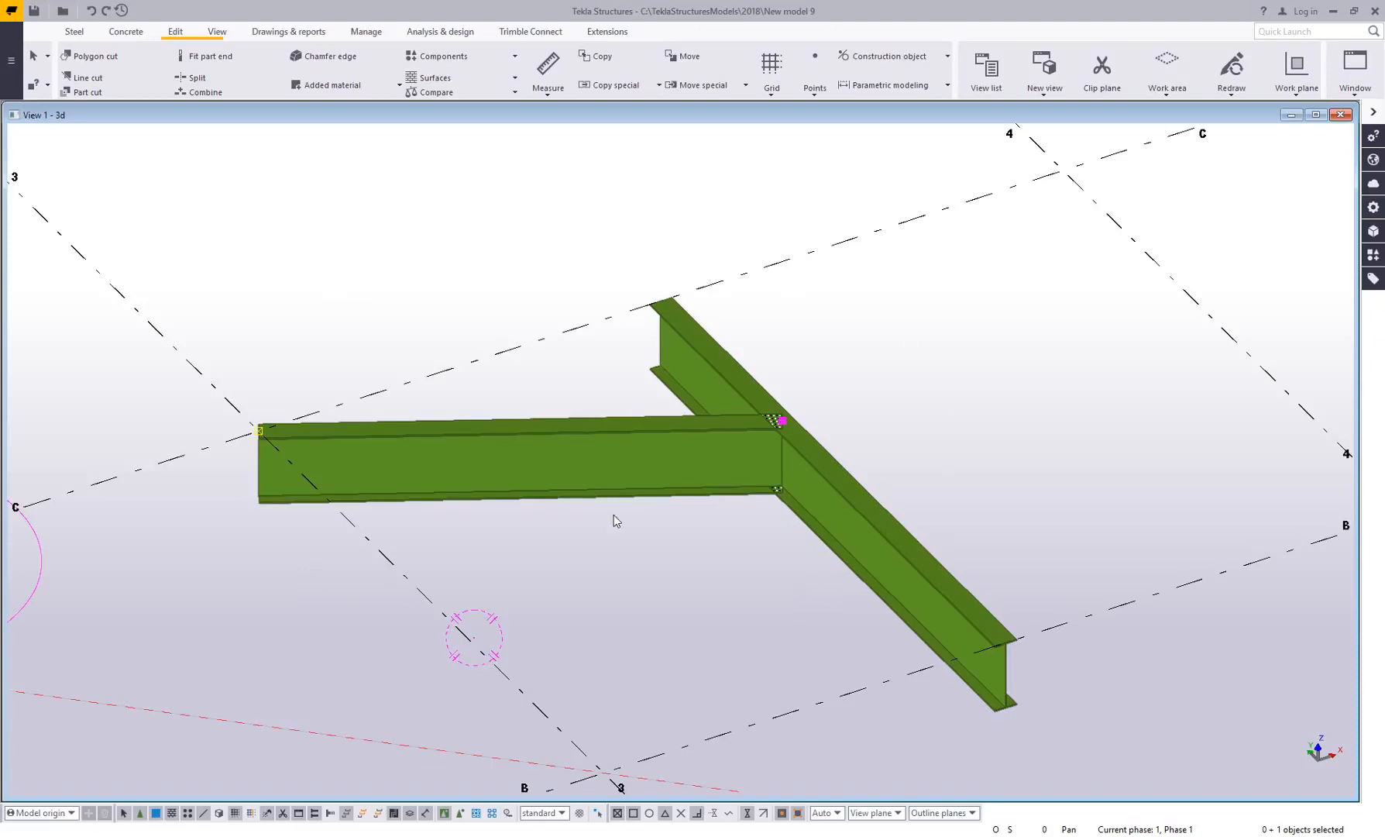
click(818, 96)
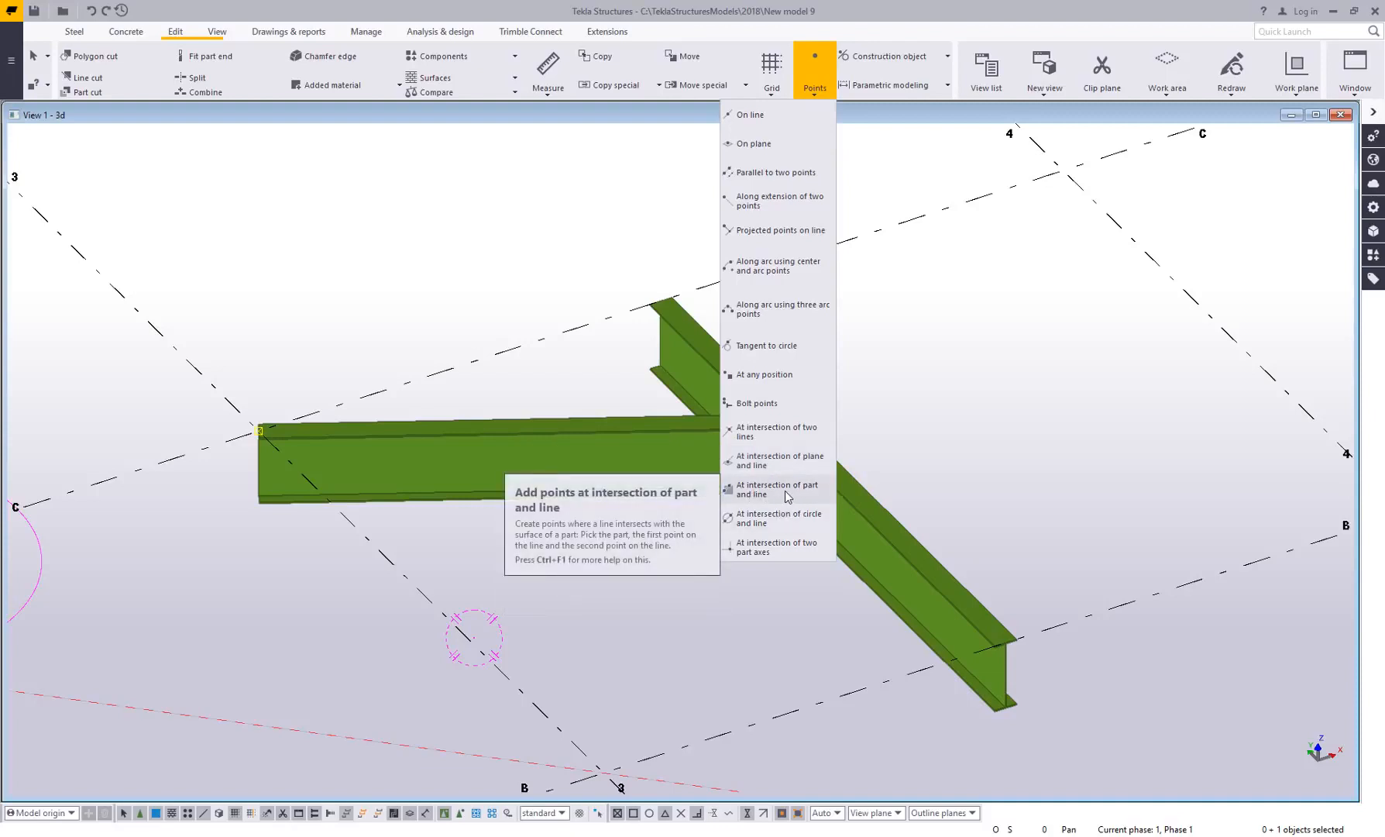
click(1016, 469)
Start a steel polybeam with its first point 3'-0" above grid intersection D-3
scroll(834, 472, down, 3)
middle_drag(786, 383, 787, 525)
ctrl+middle_drag(661, 432, 675, 416)
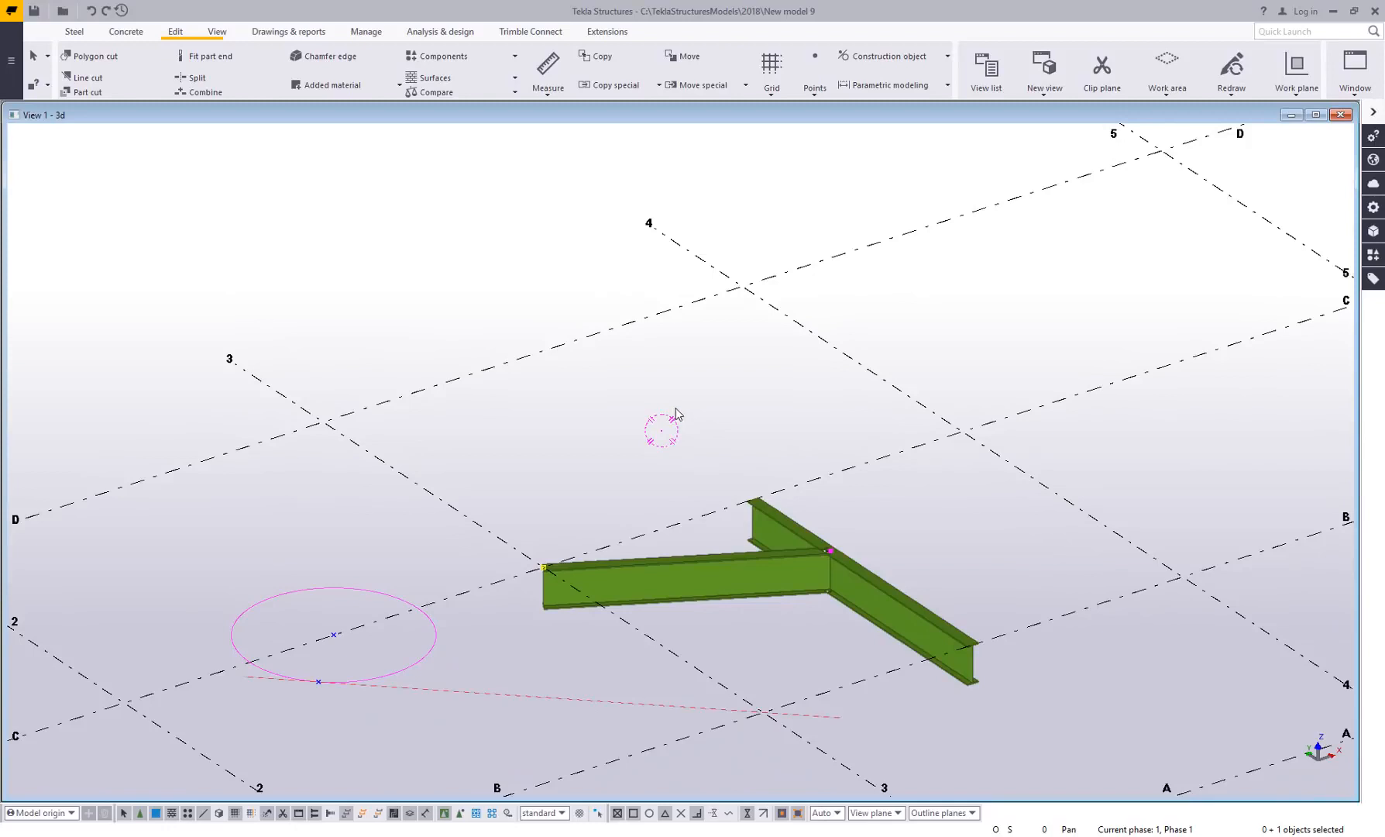
click(74, 31)
click(126, 92)
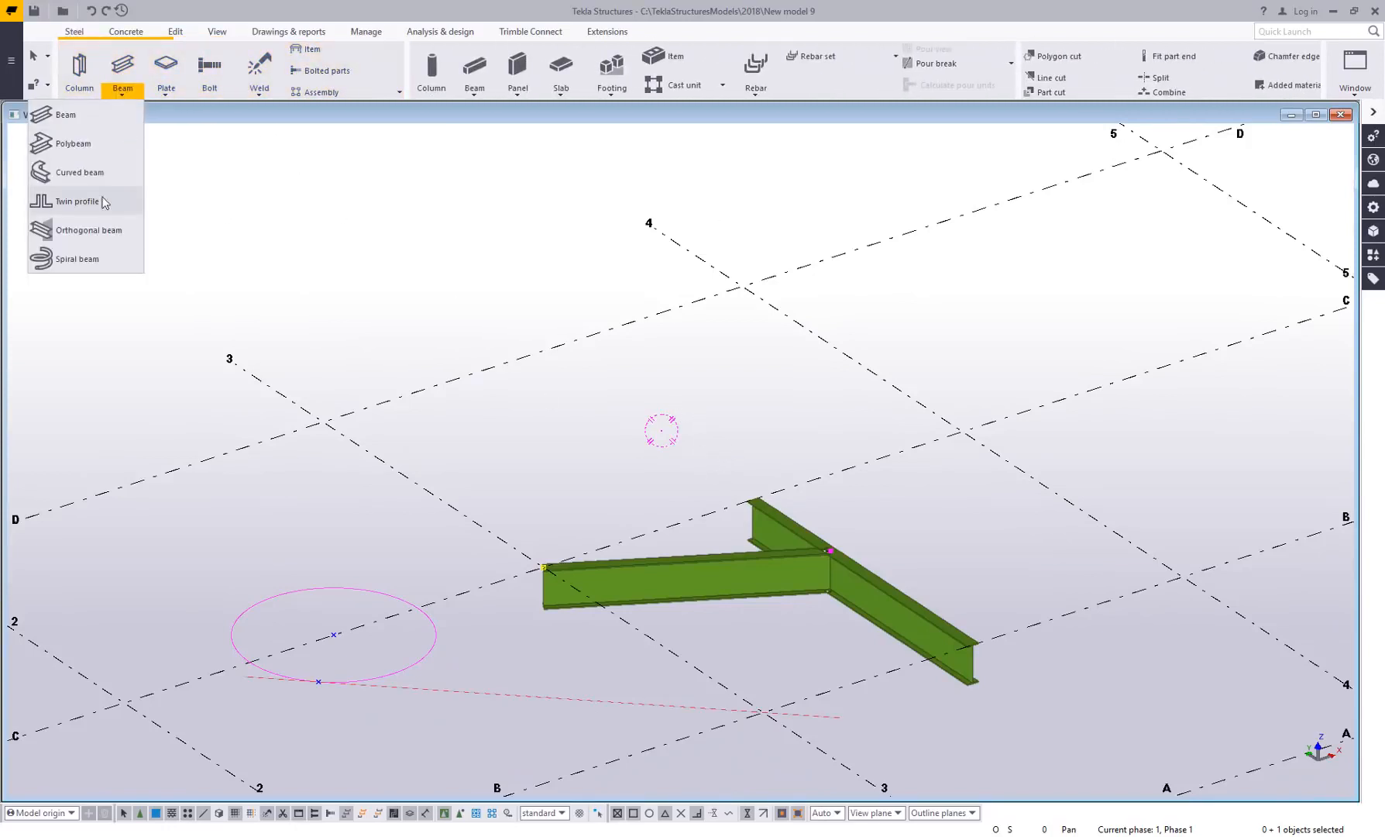
click(73, 144)
scroll(386, 519, up, 3)
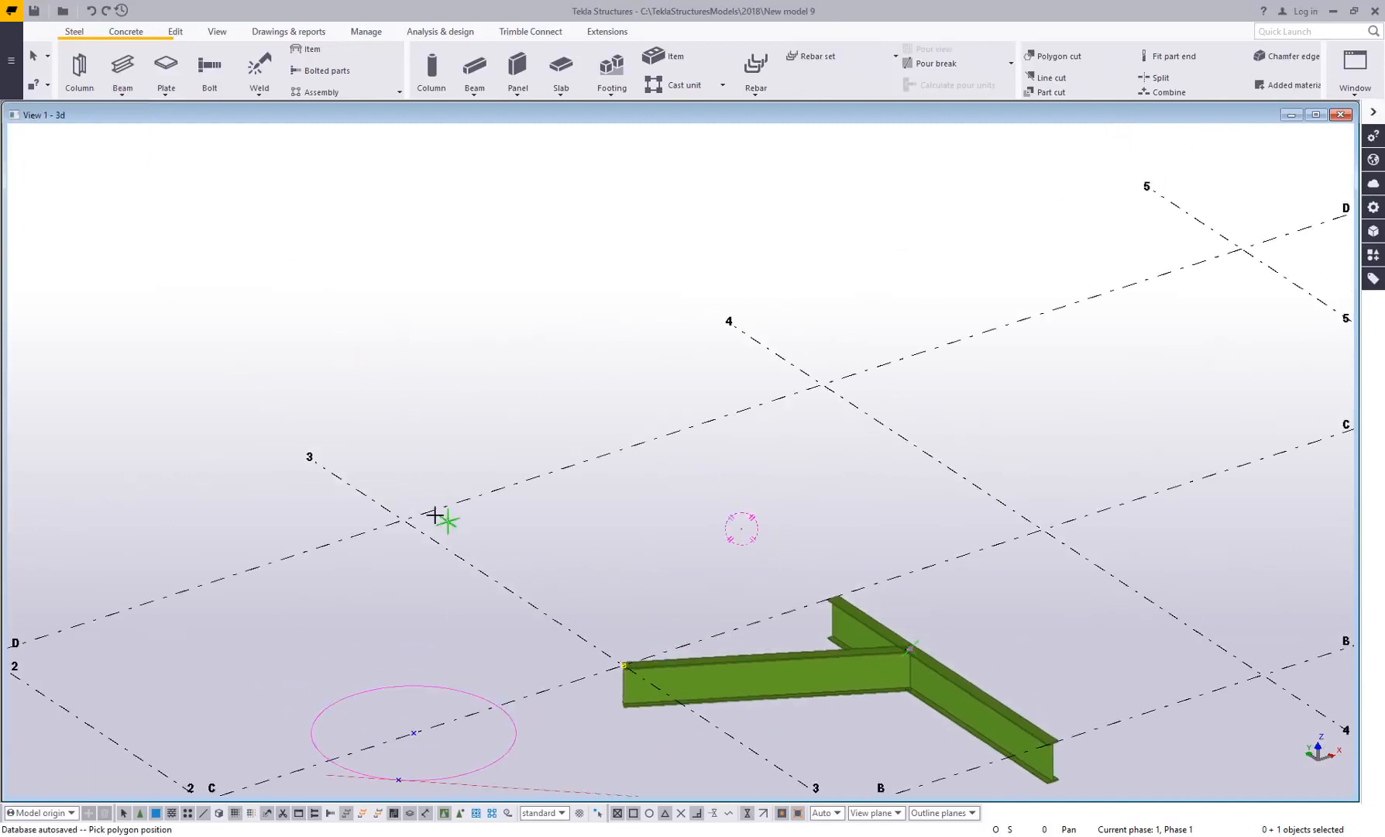
click(385, 524)
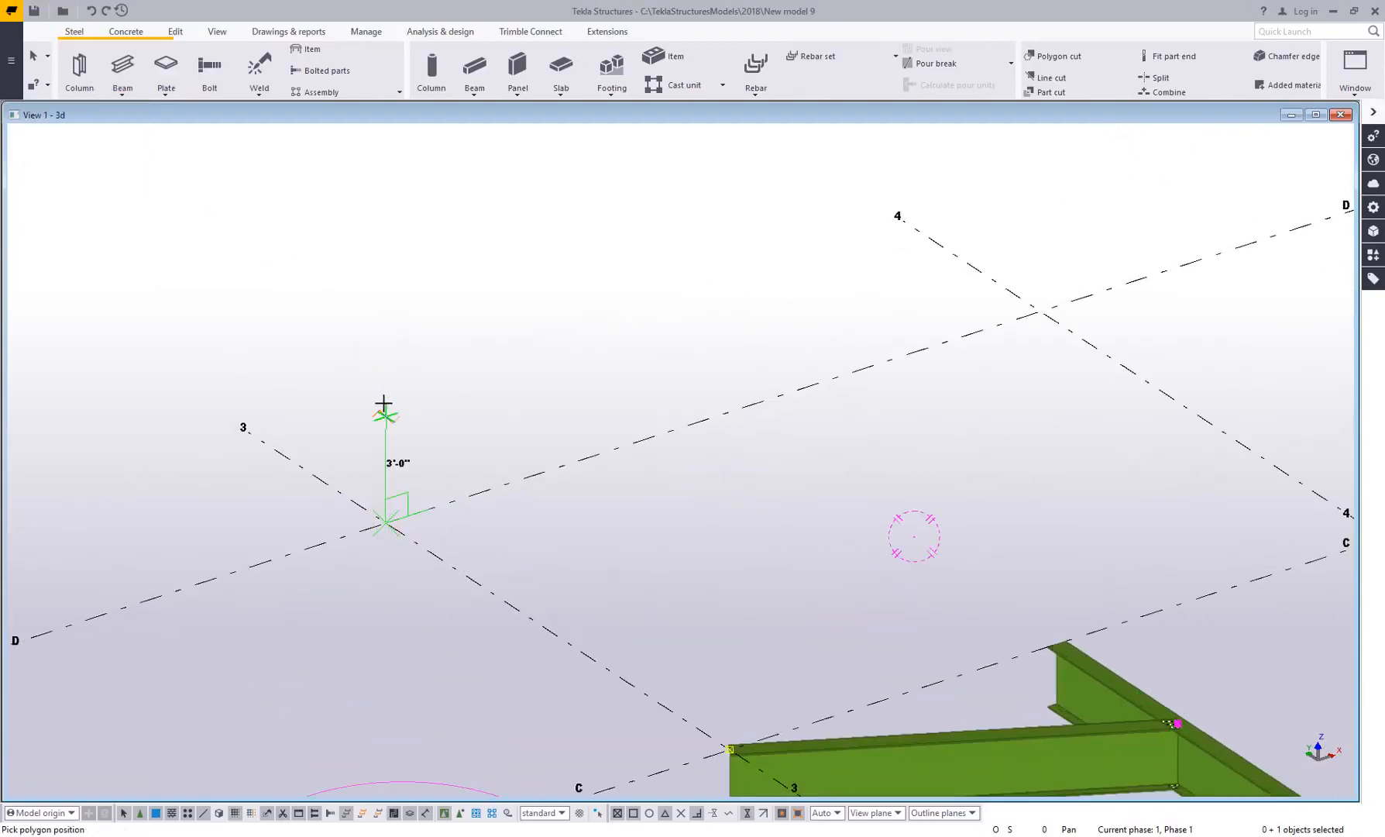
click(384, 403)
Continue the polybeam to a peak 7'-0" above grid line D's midpoint between 3 and 4, and finish it 3'-0" above intersection D-4
middle_drag(724, 375, 694, 463)
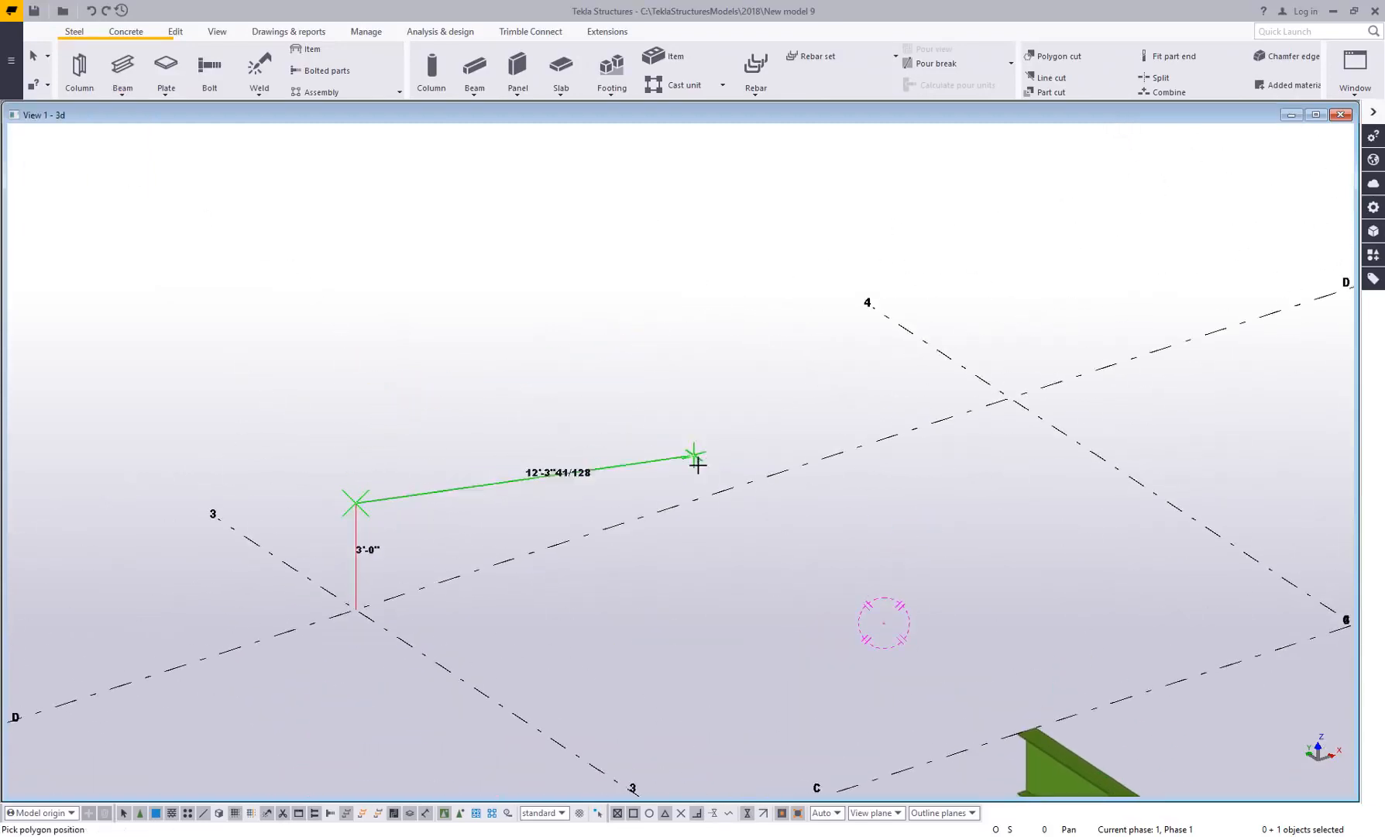
click(682, 502)
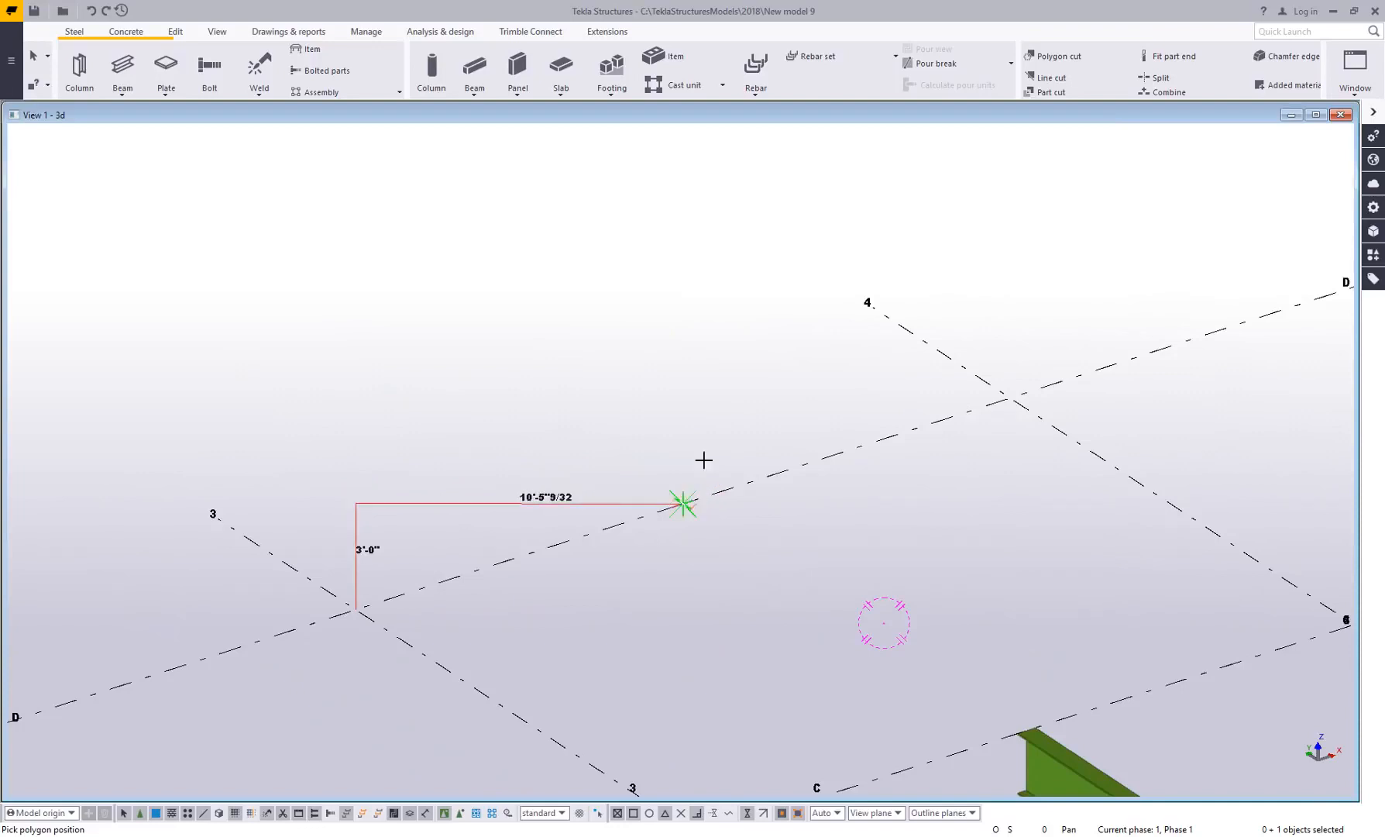
click(684, 241)
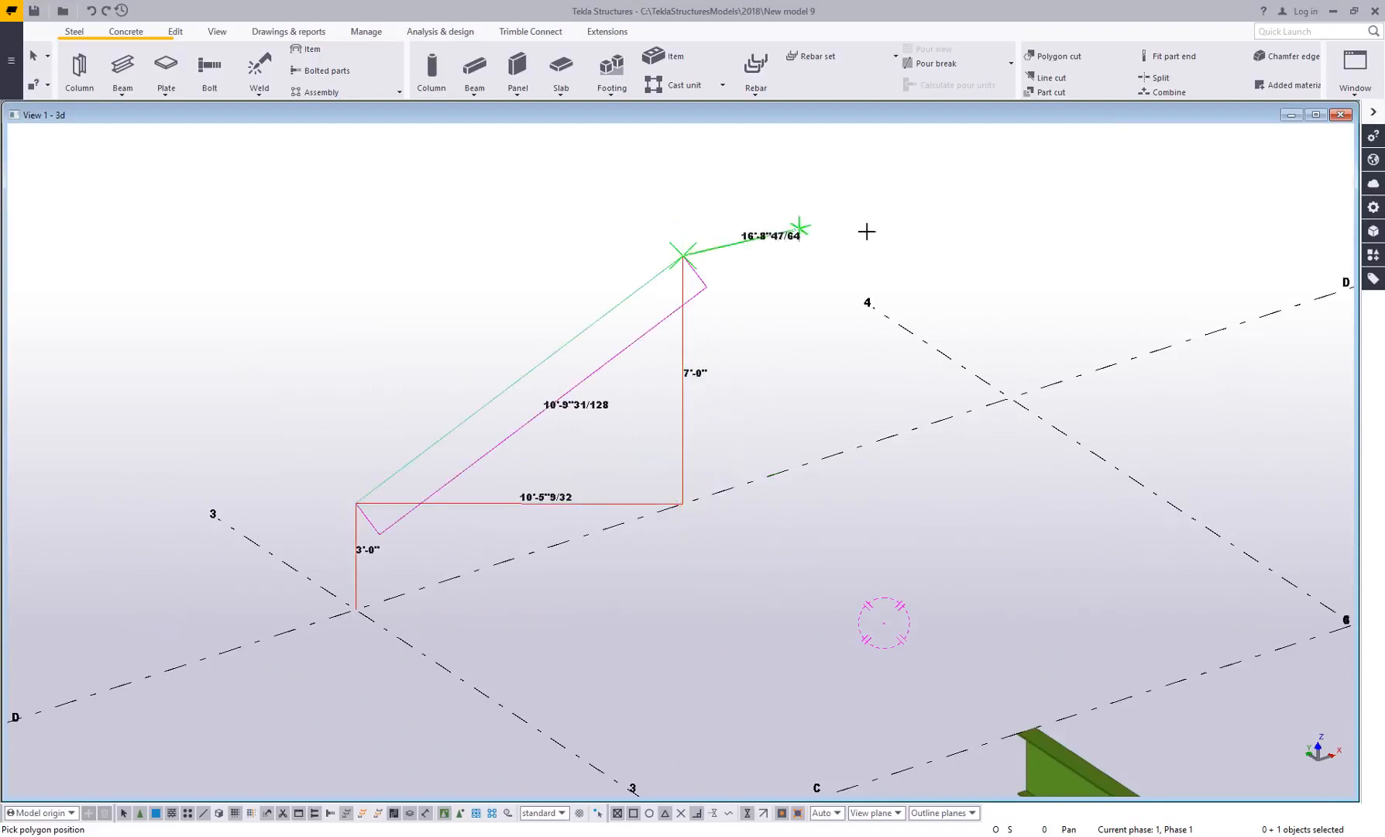
click(1005, 395)
click(1010, 304)
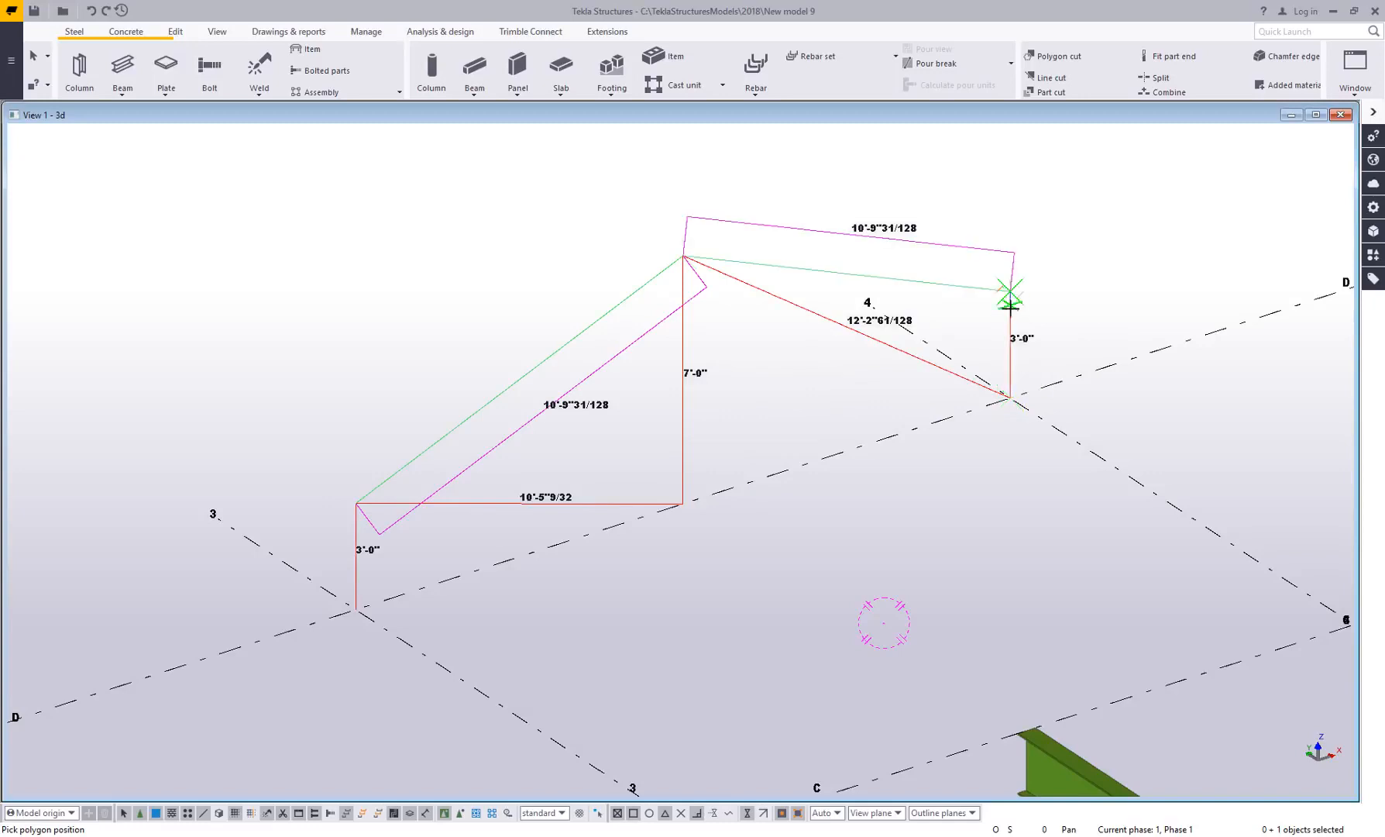
middle_click(1011, 309)
right_click(819, 375)
click(826, 378)
Change the chamfer at the polybeam's middle point to the arc type so that the beam curves through its peak
click(749, 290)
double_click(682, 257)
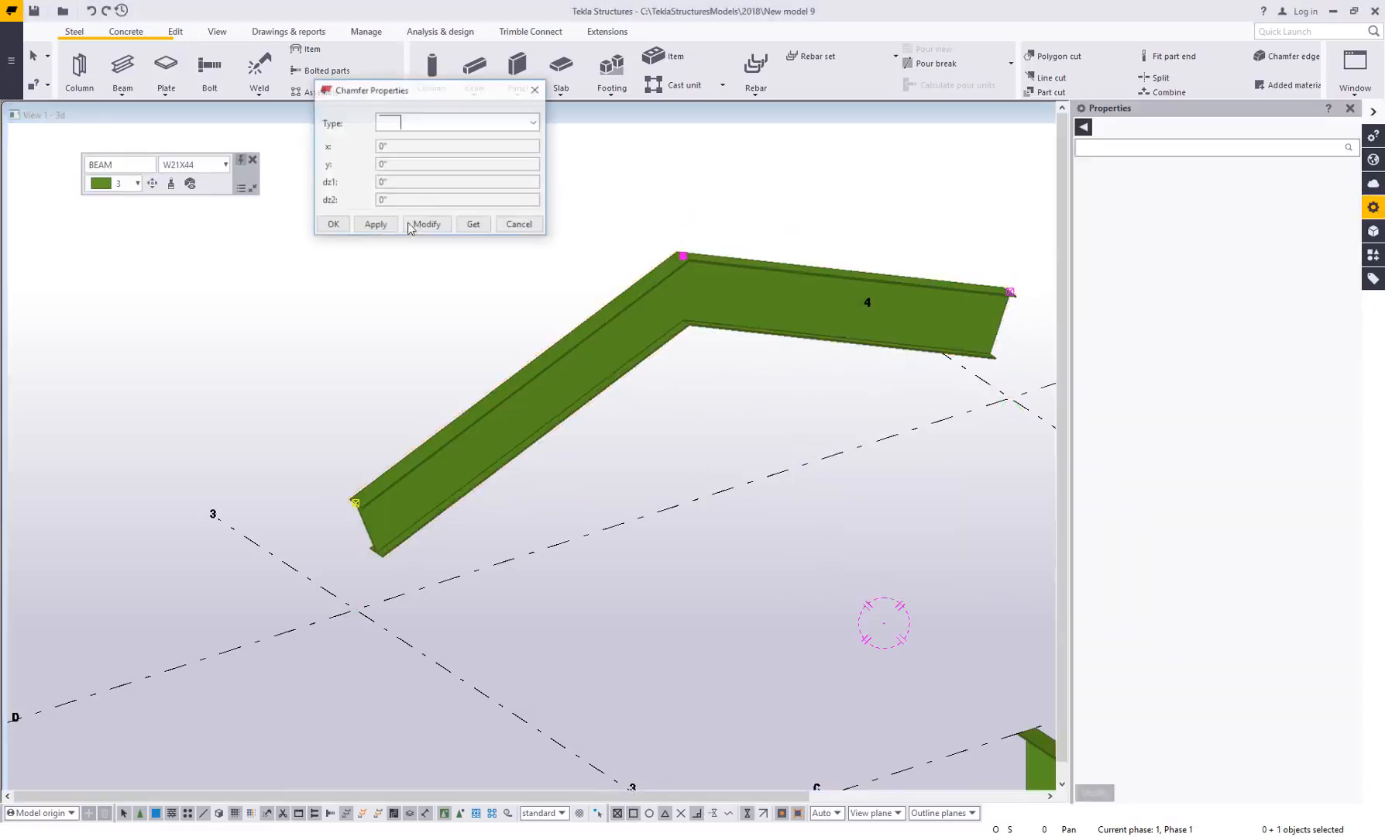
click(416, 124)
click(427, 207)
click(427, 225)
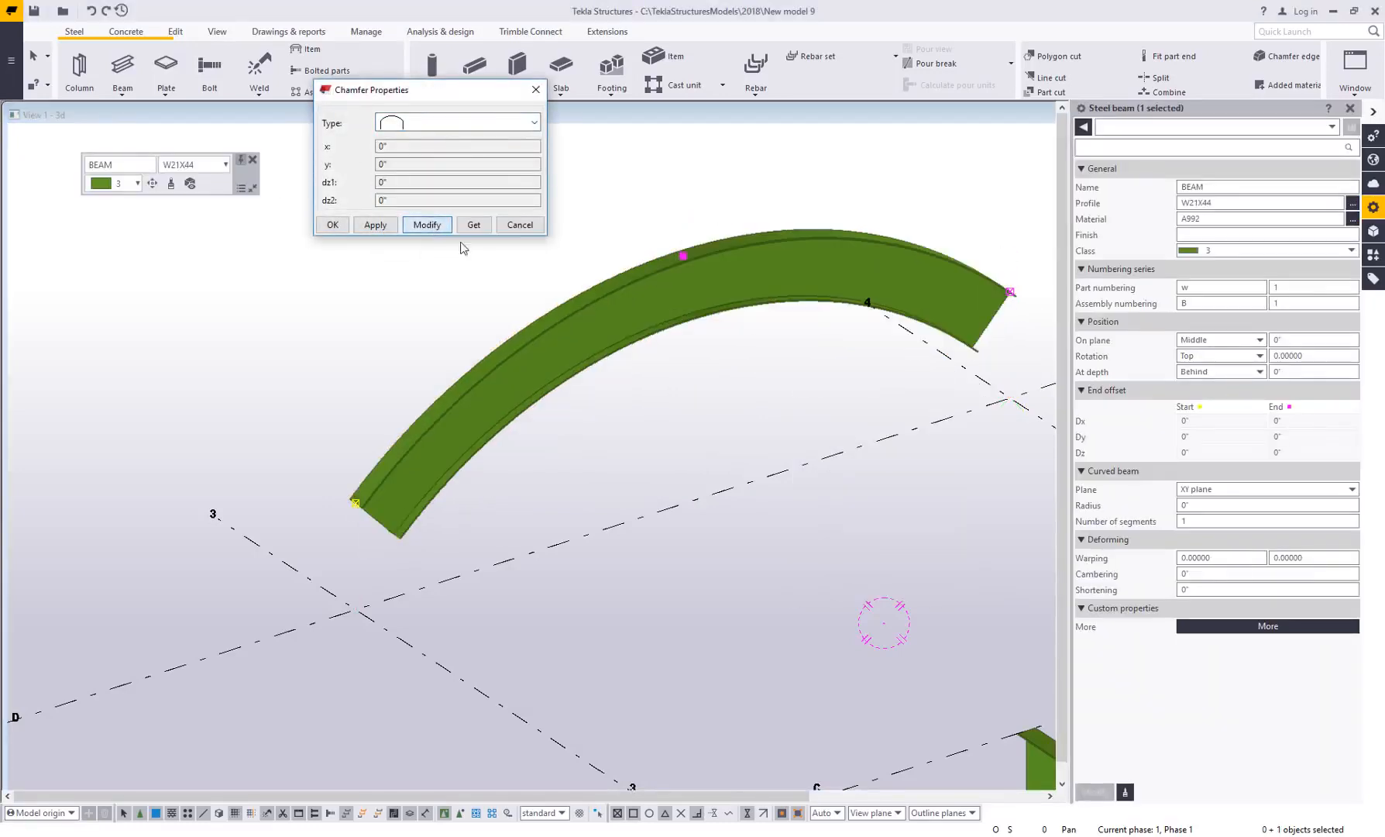
click(520, 224)
click(464, 316)
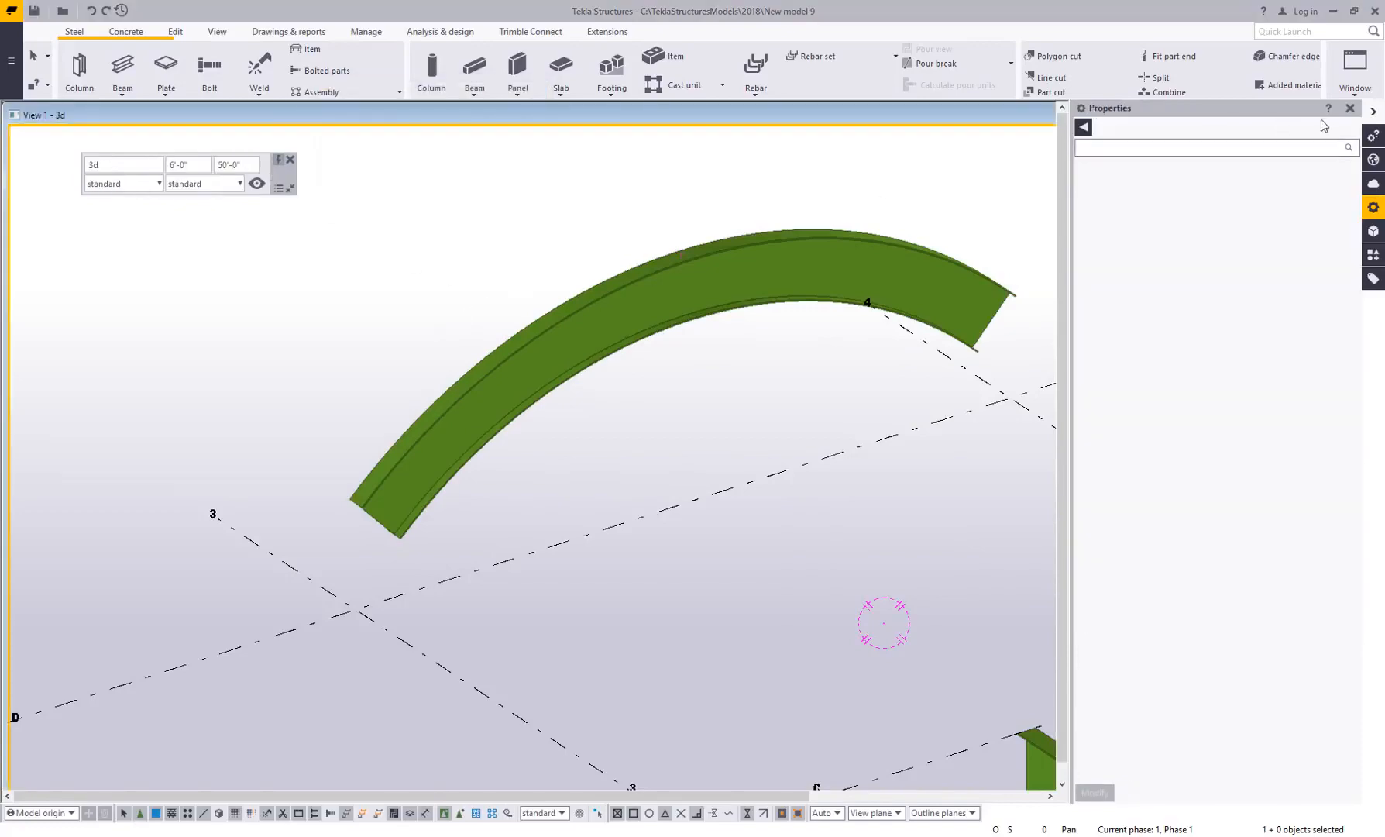
click(1350, 108)
Draw a vertical construction line through the curved beam near grid line 3, starting 1.5" off grid line D
middle_drag(743, 300, 618, 361)
click(175, 33)
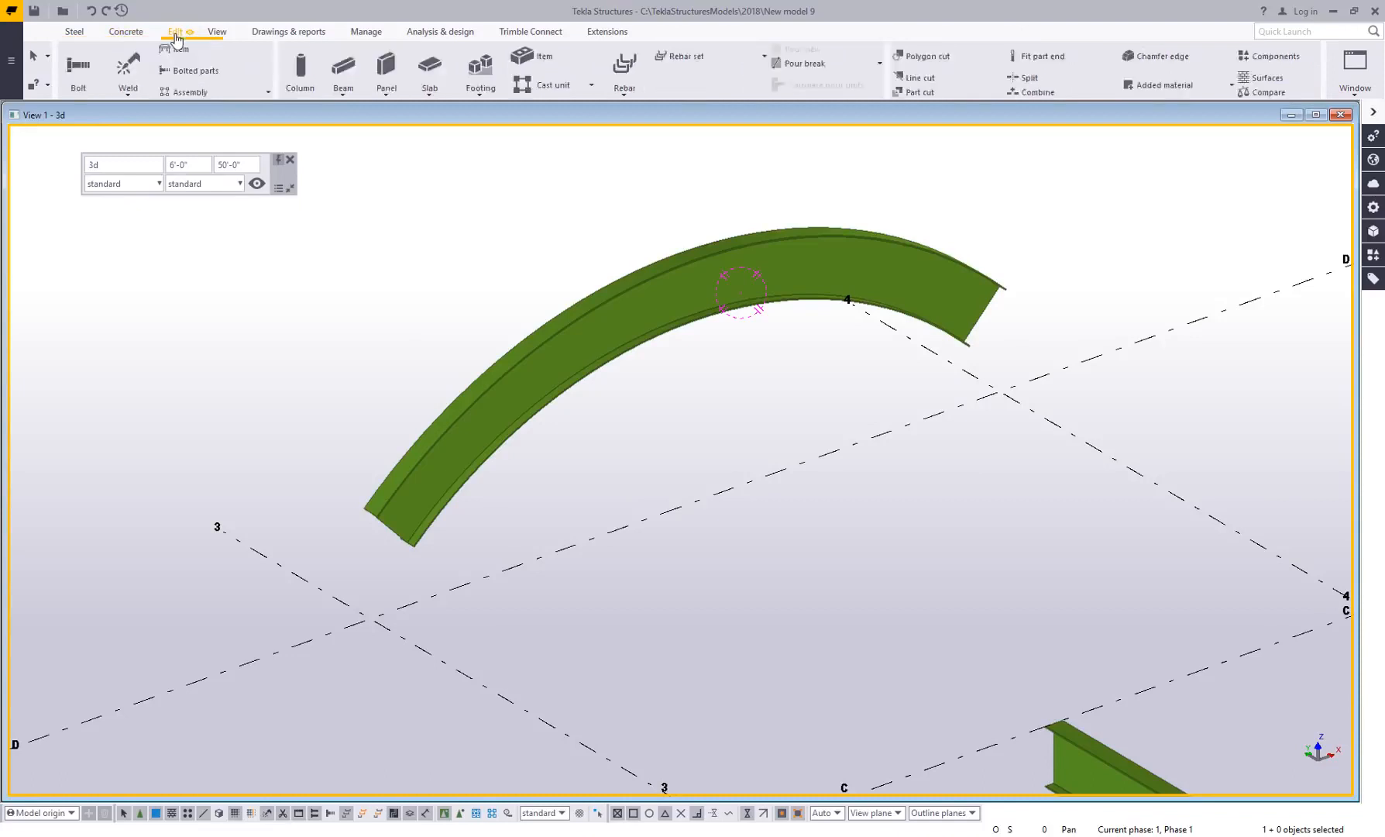
click(899, 61)
click(891, 91)
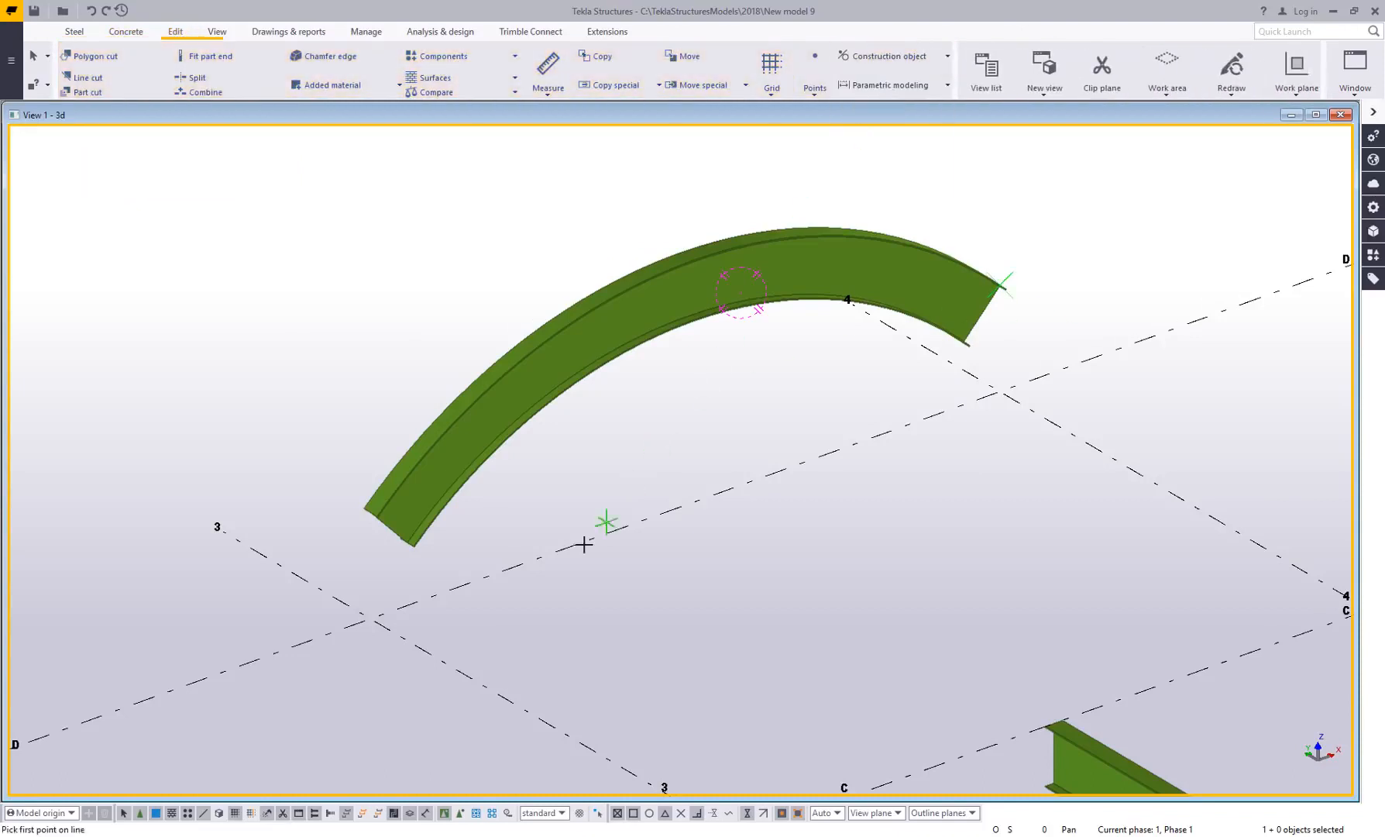
scroll(491, 572, up, 1)
scroll(510, 593, up, 1)
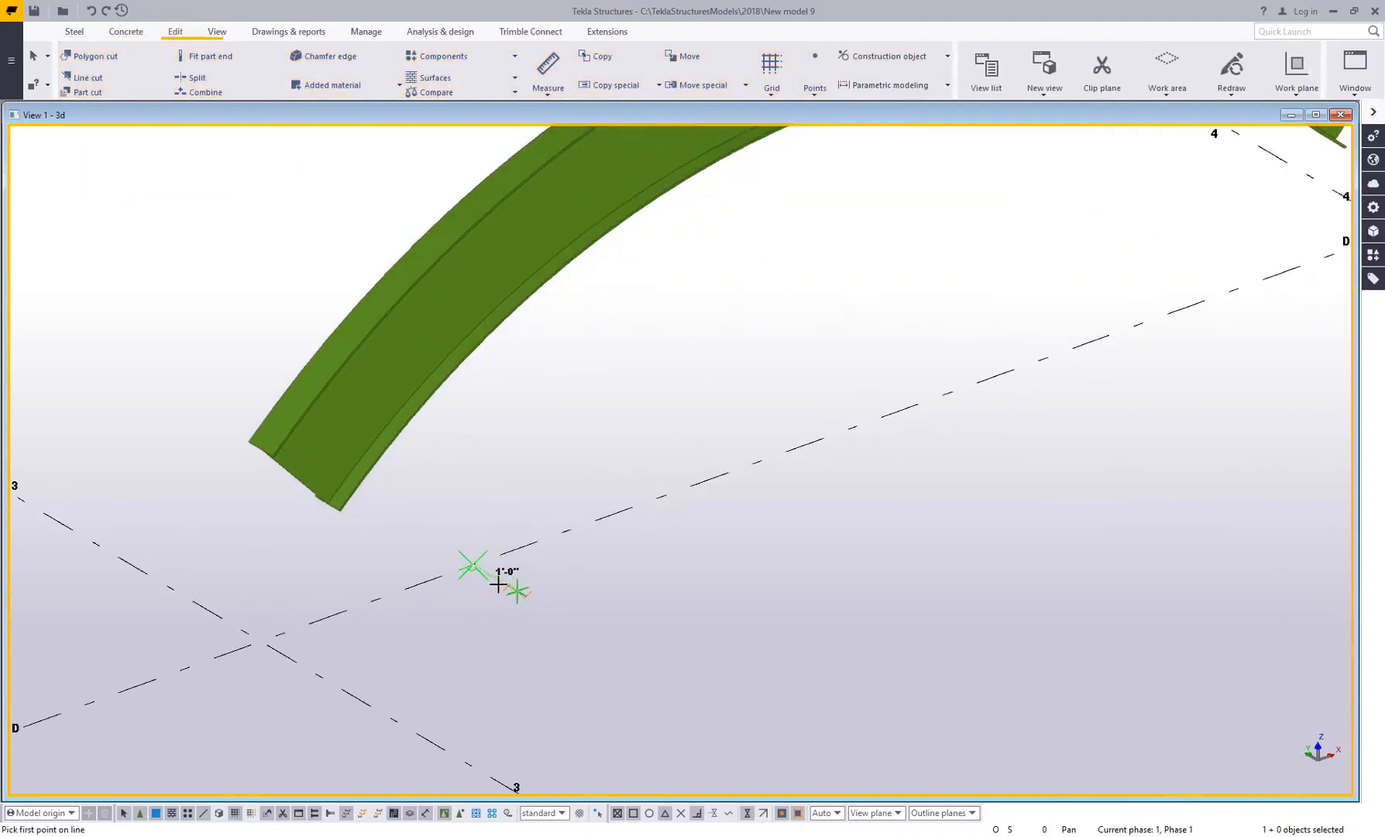
text(1.5)
key(Return)
scroll(599, 493, down, 2)
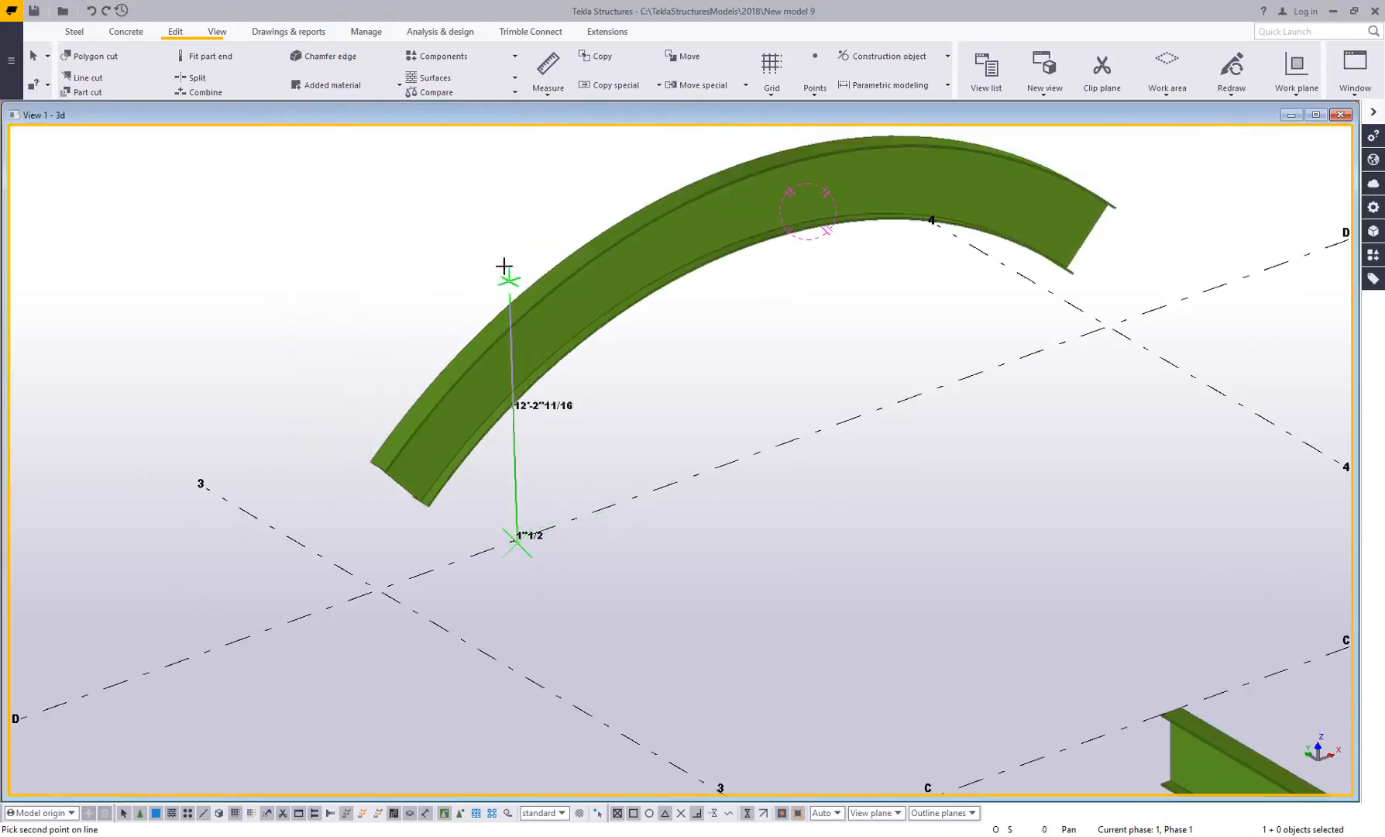
click(517, 215)
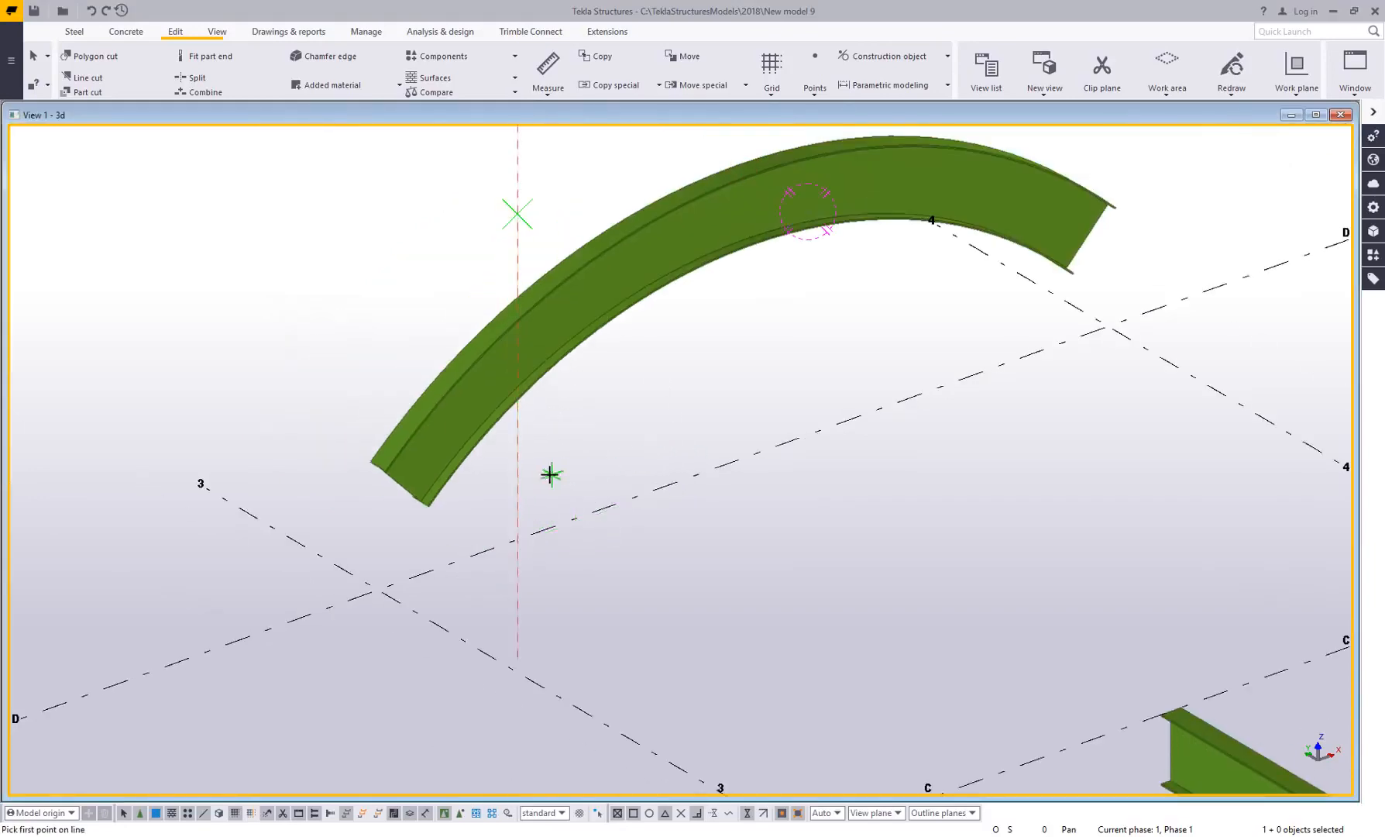
Copy the vertical construction line to three more positions along grid line D toward grid line 4
right_click(514, 463)
click(544, 530)
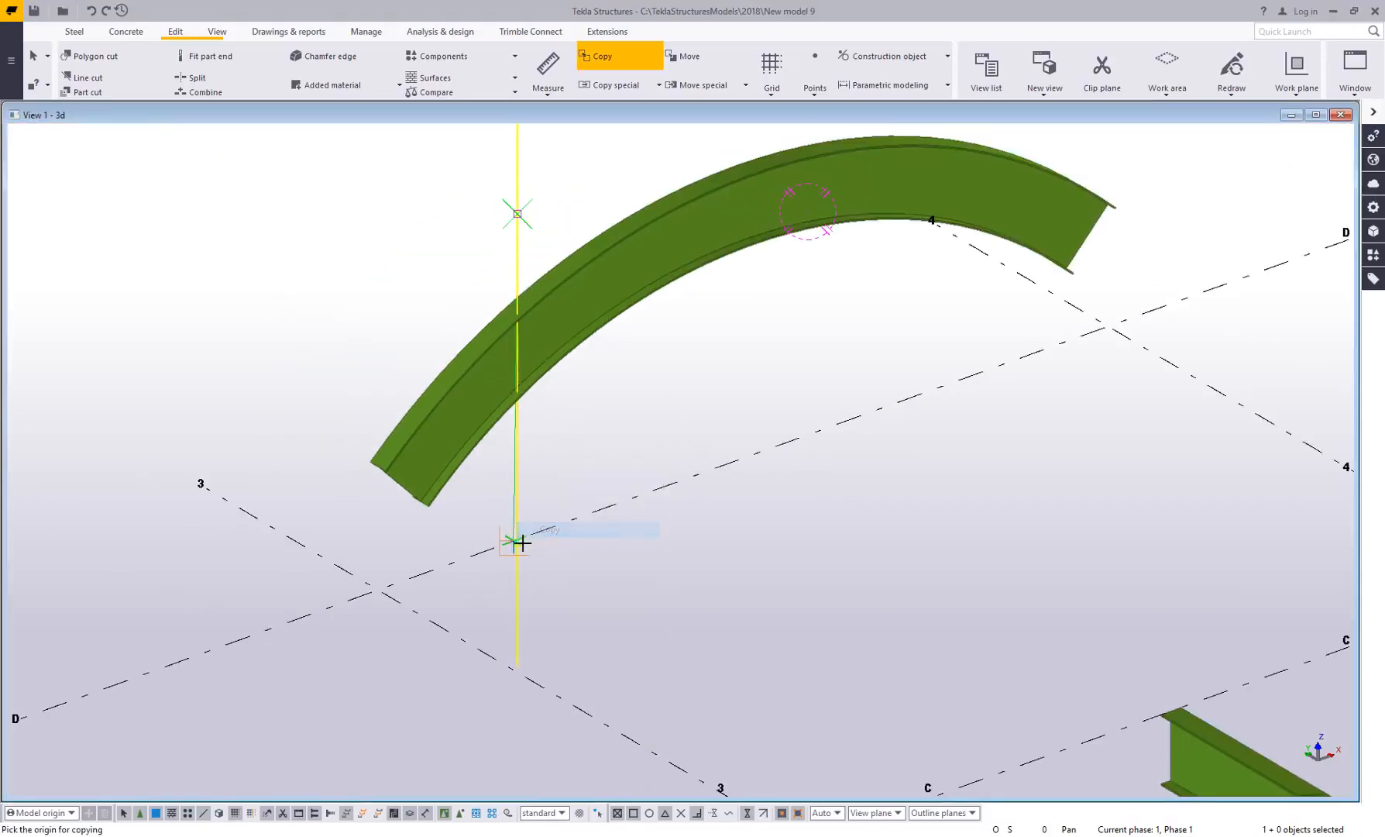
click(518, 543)
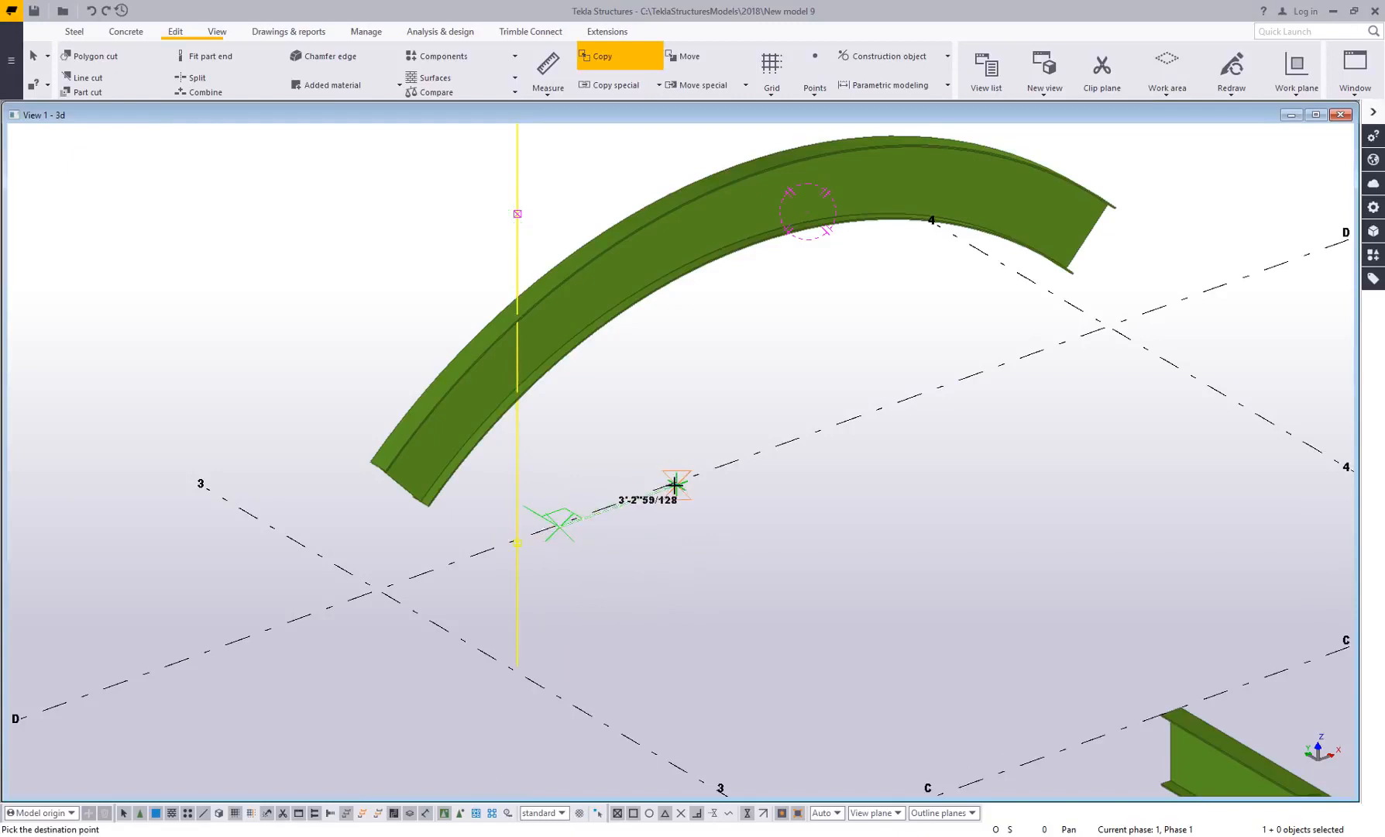
click(821, 434)
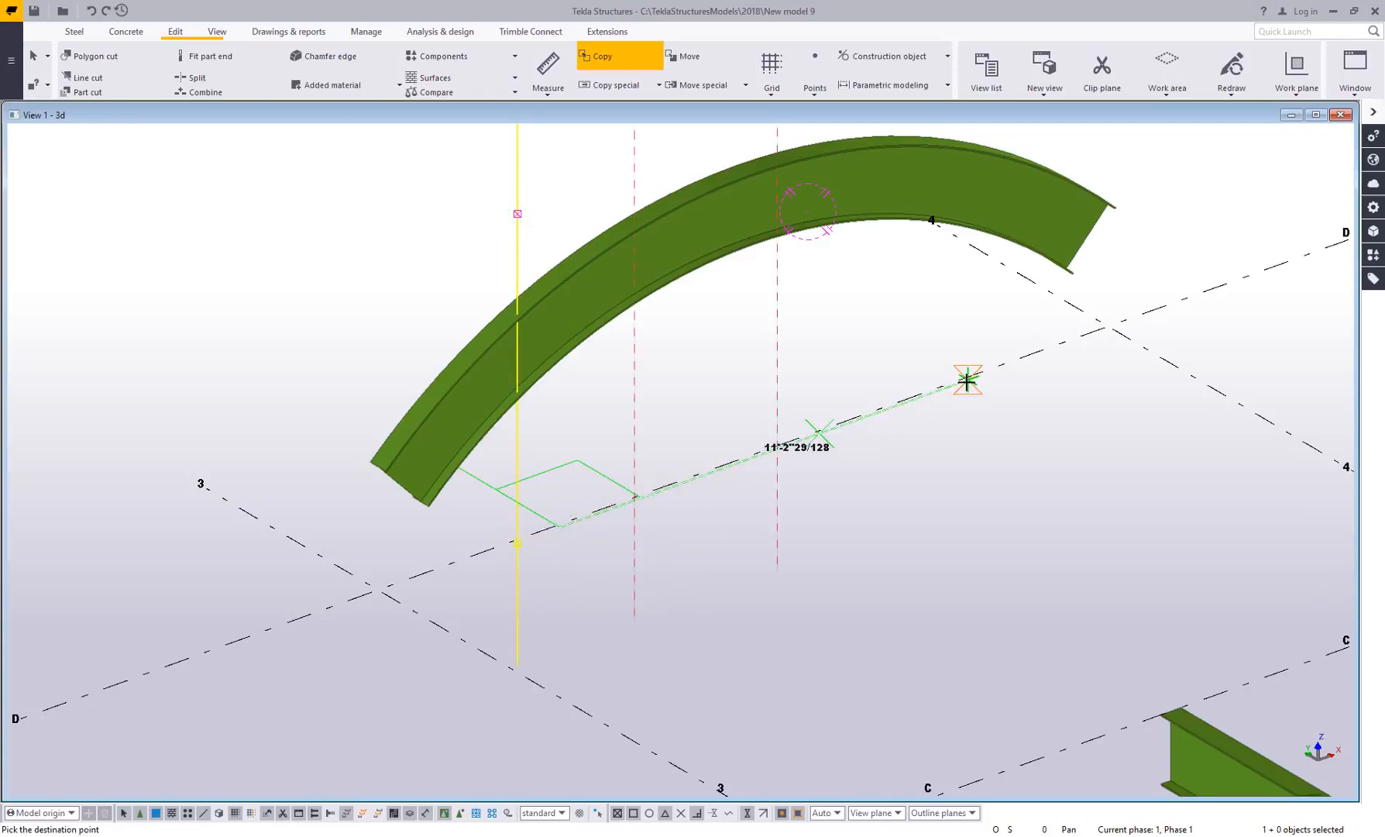
click(969, 381)
key(Escape)
Examine where the vertical construction lines cross the flanges of the curved beam
scroll(523, 432, up, 8)
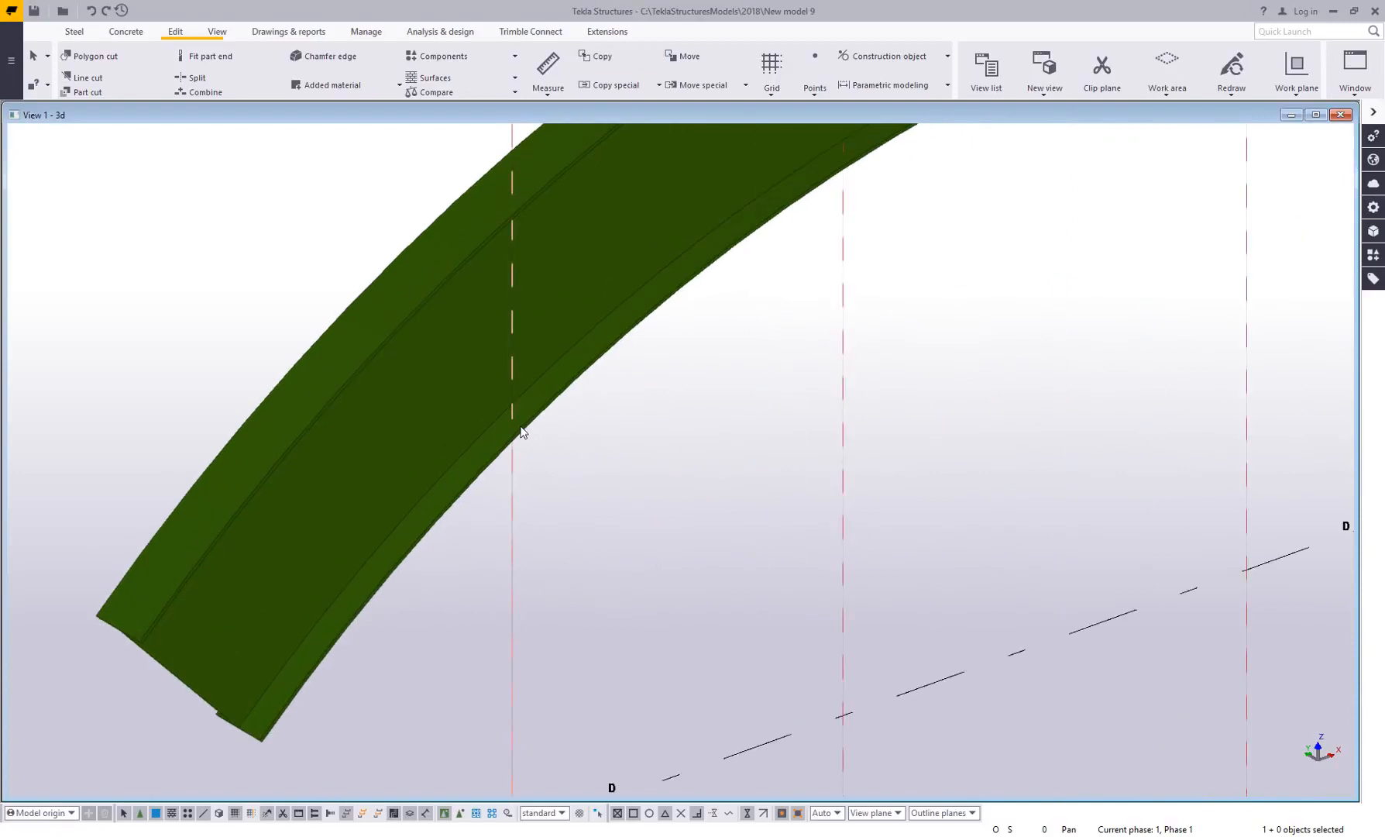
click(520, 432)
scroll(518, 429, up, 5)
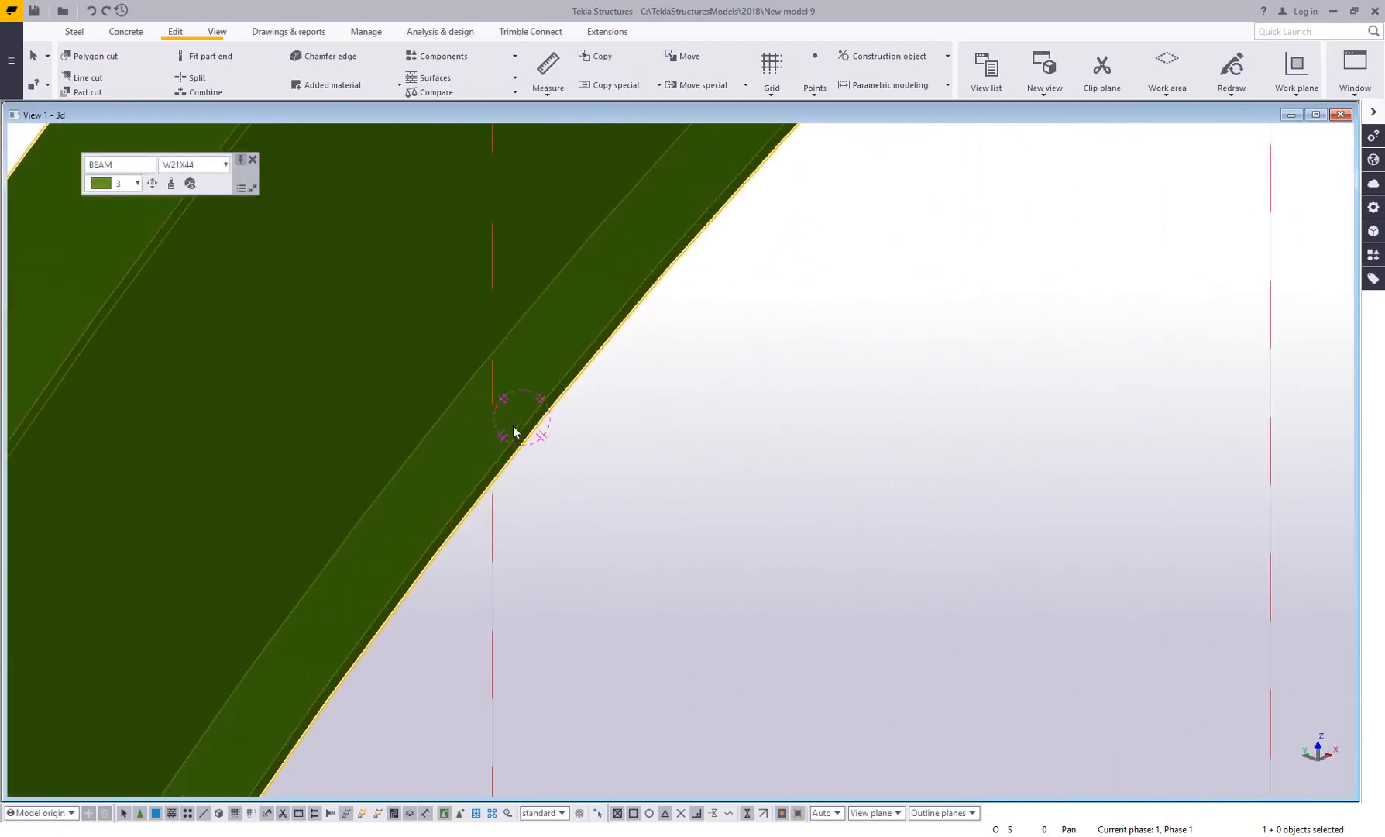
scroll(494, 400, up, 2)
scroll(490, 398, down, 4)
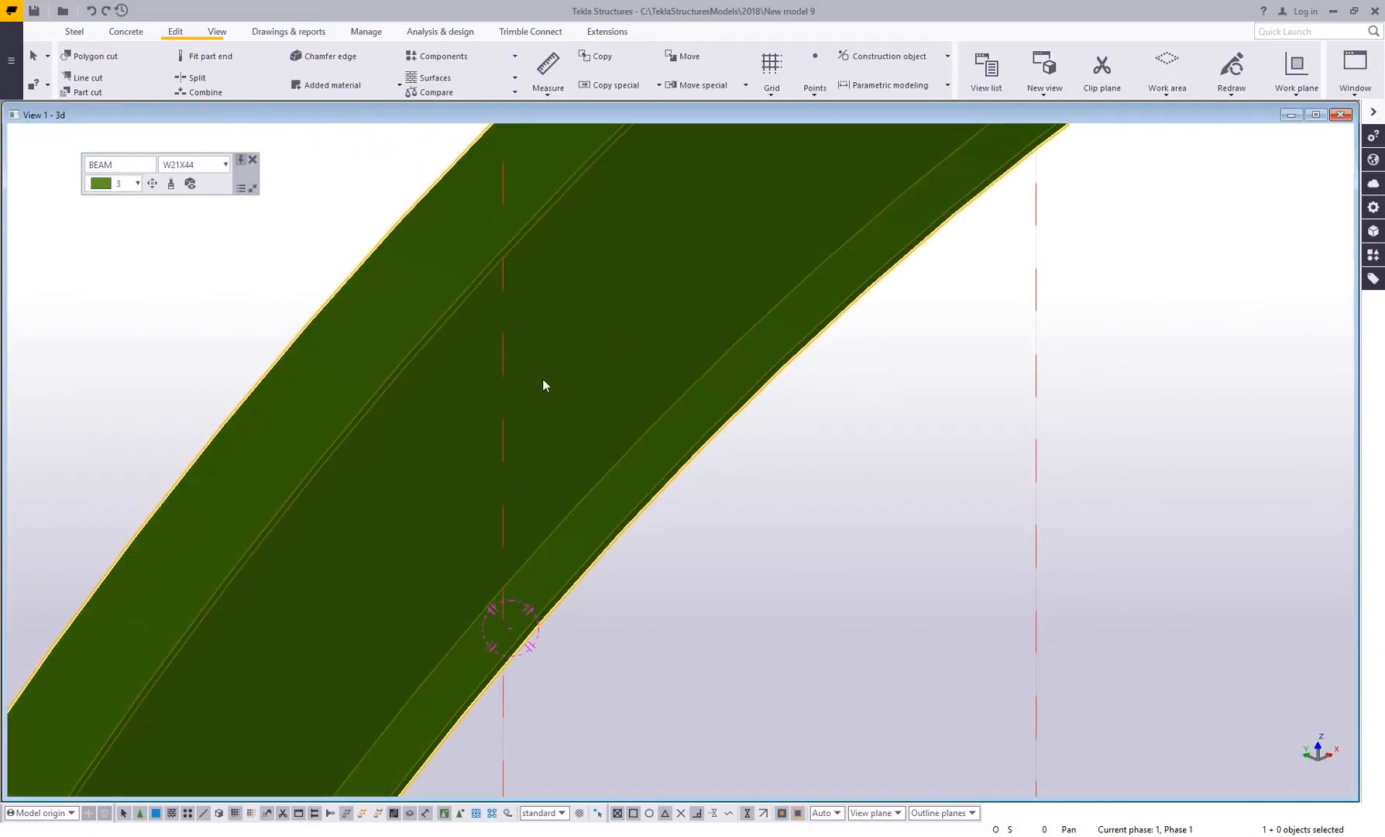
scroll(543, 378, down, 1)
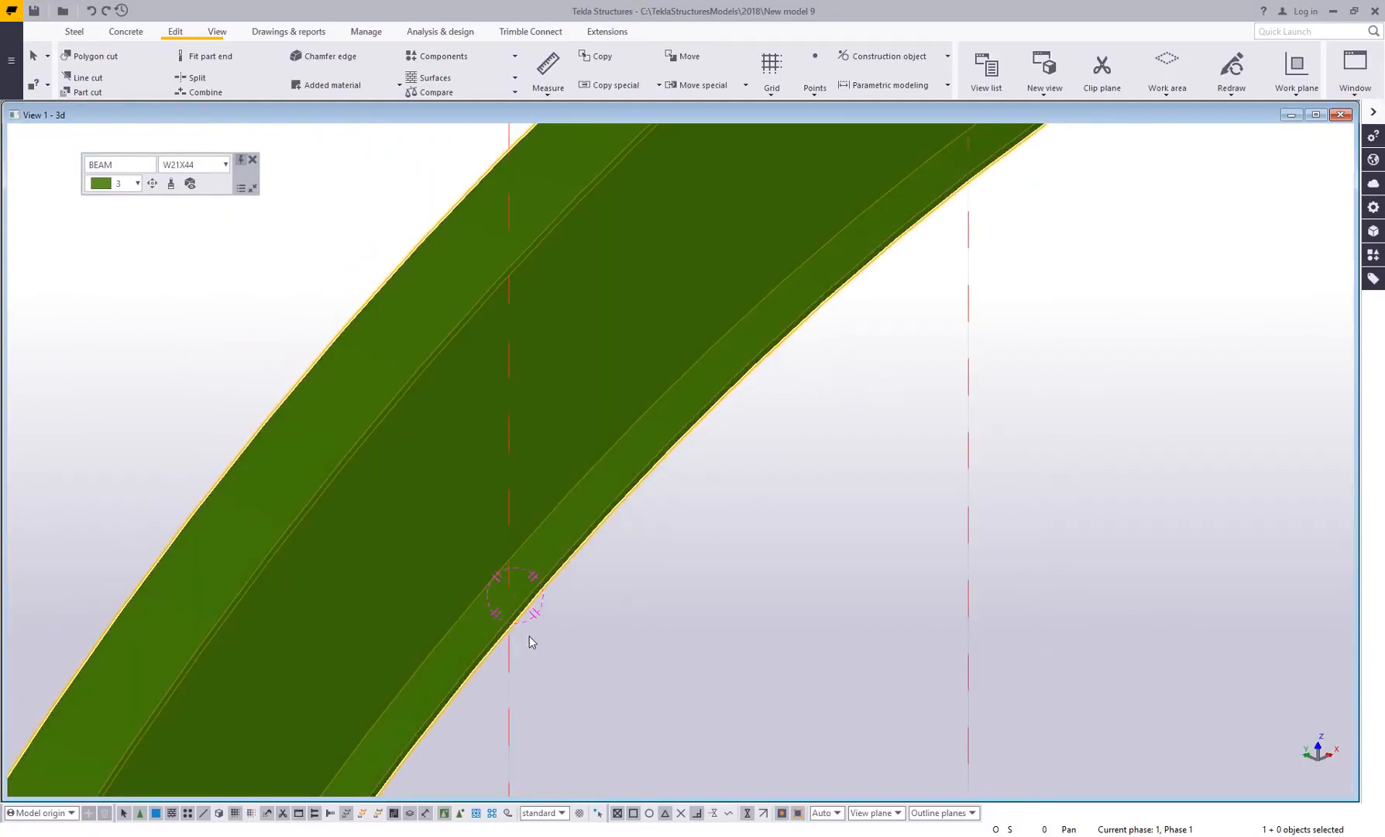
scroll(534, 636, down, 7)
middle_drag(864, 518, 739, 547)
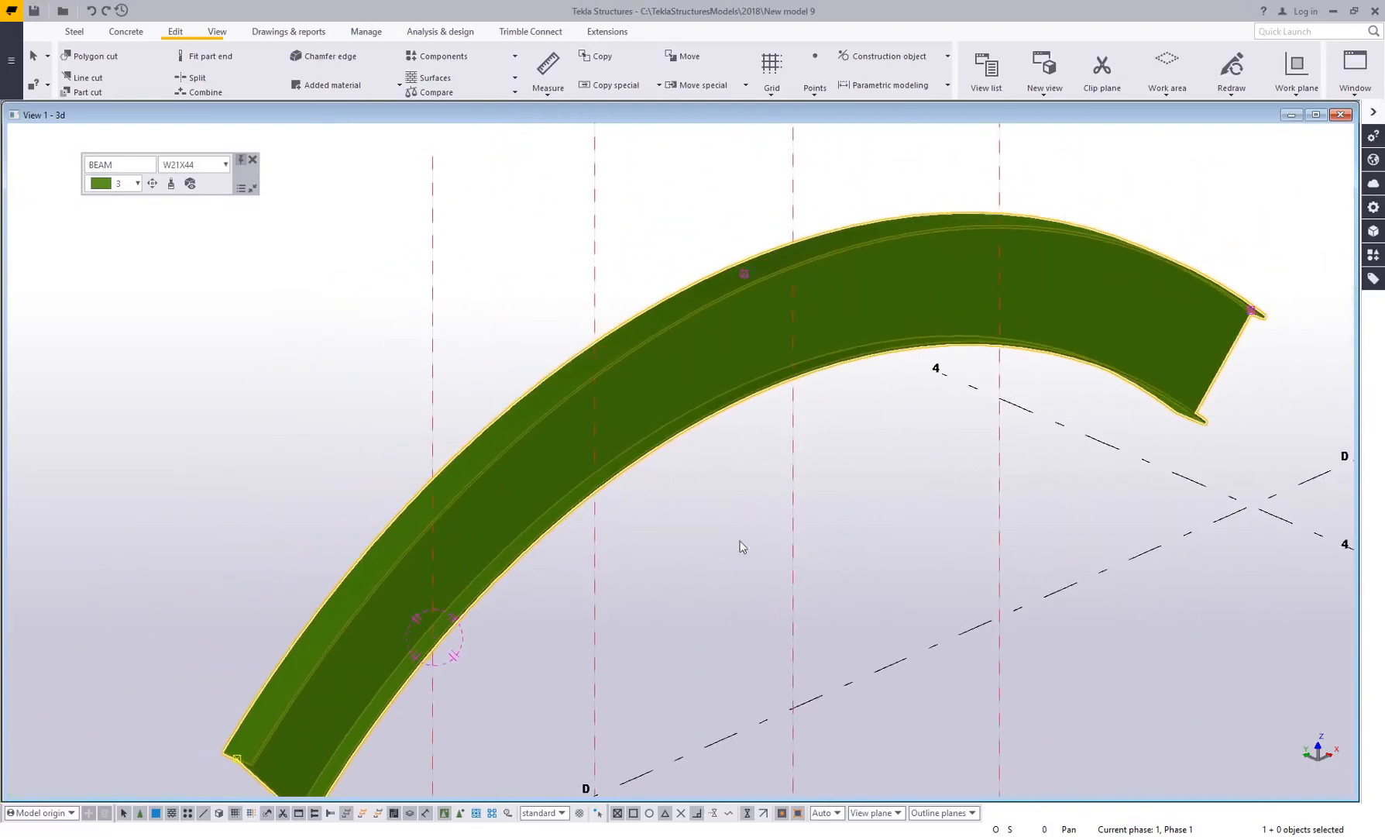
scroll(606, 384, up, 5)
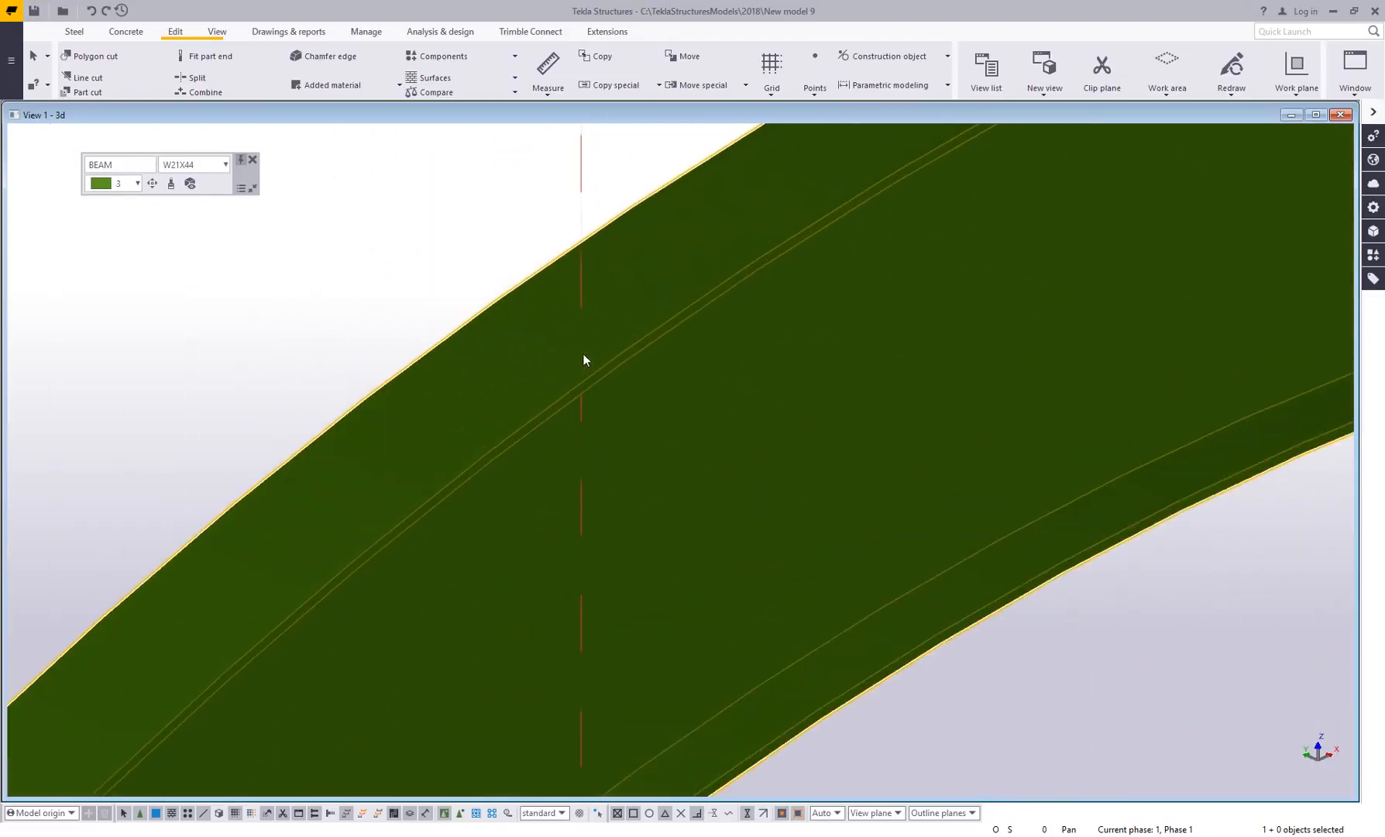
scroll(584, 346, up, 1)
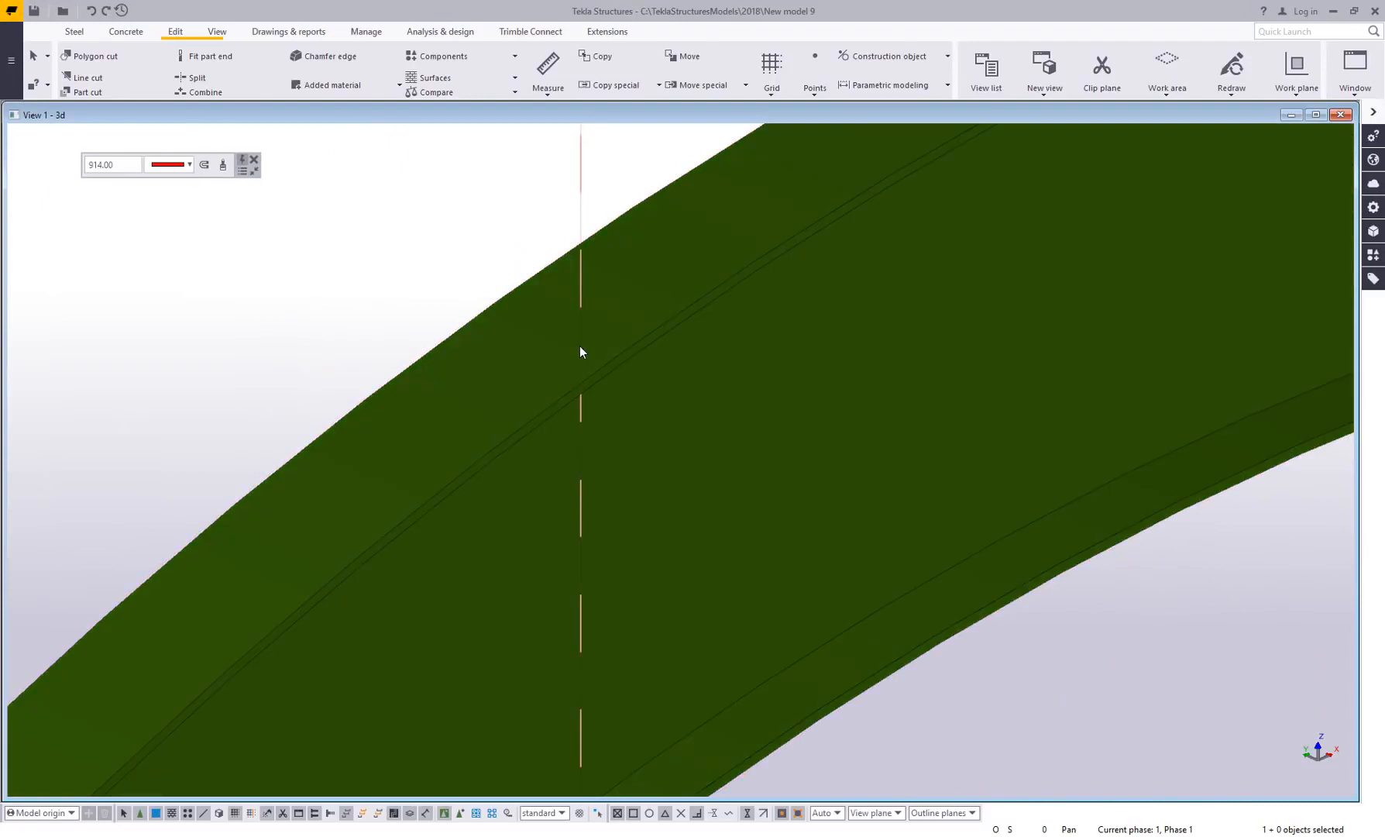
scroll(579, 344, down, 1)
scroll(594, 385, down, 1)
scroll(595, 386, down, 2)
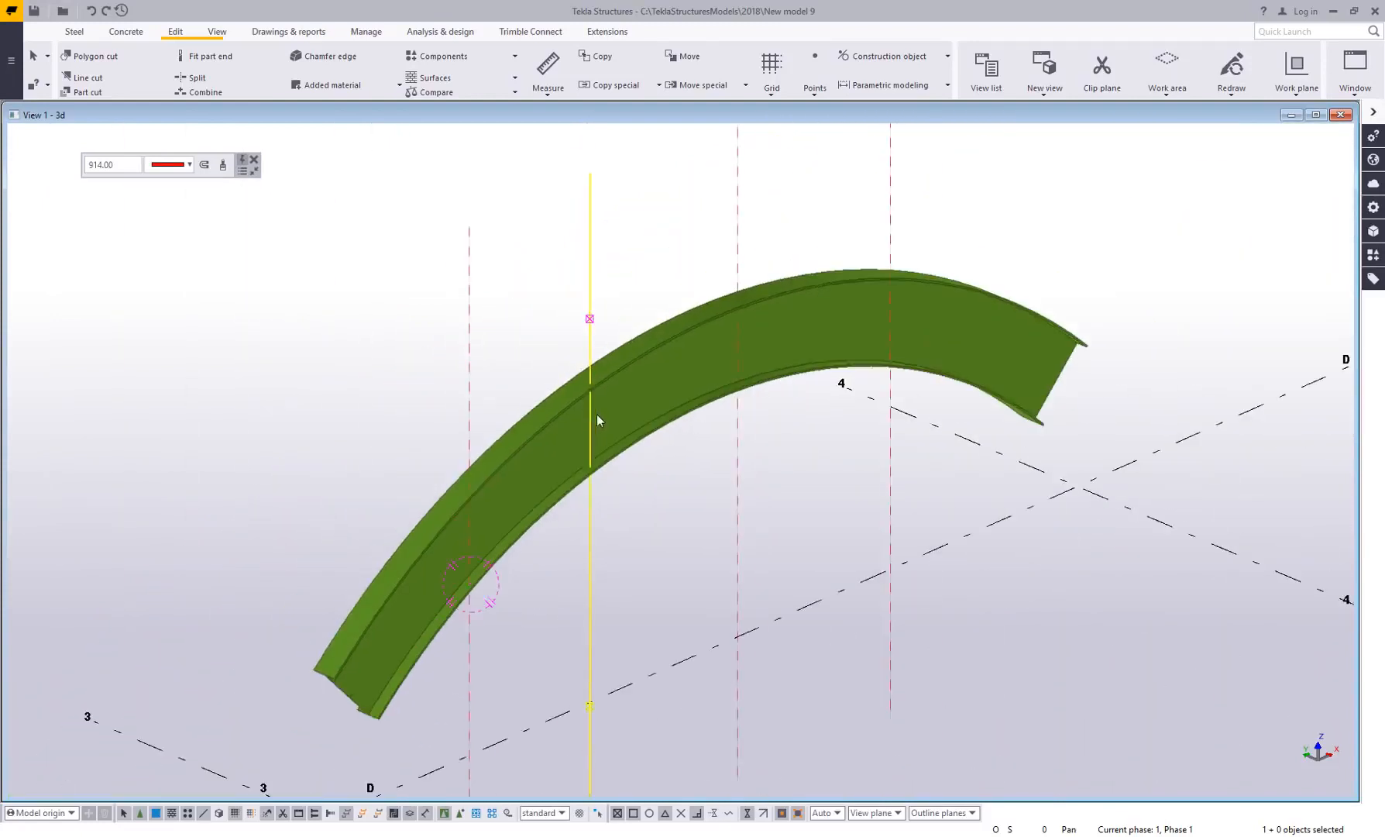
click(807, 488)
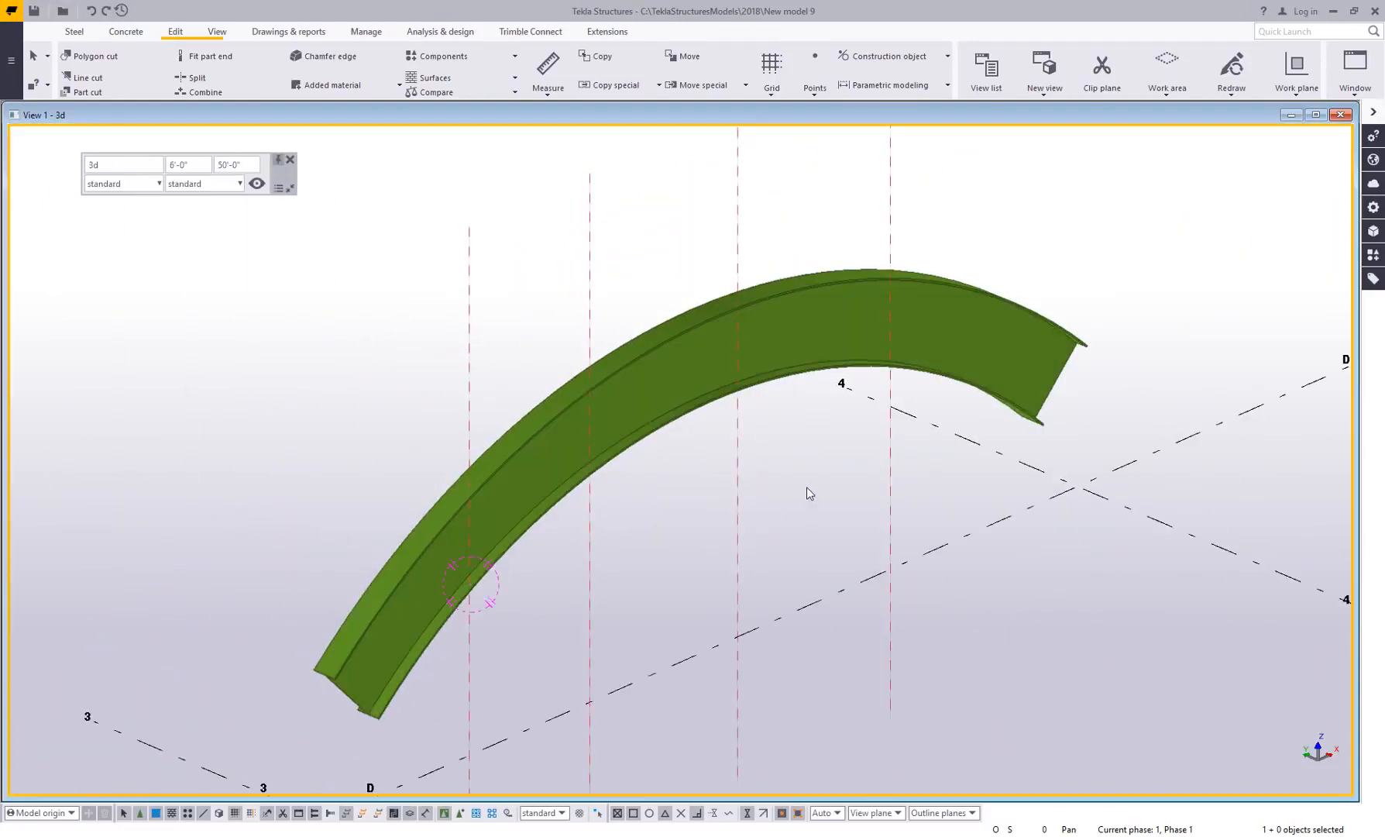
Add points at the intersection of part and line, using the curved beam and the construction line nearest grid line 3
click(818, 88)
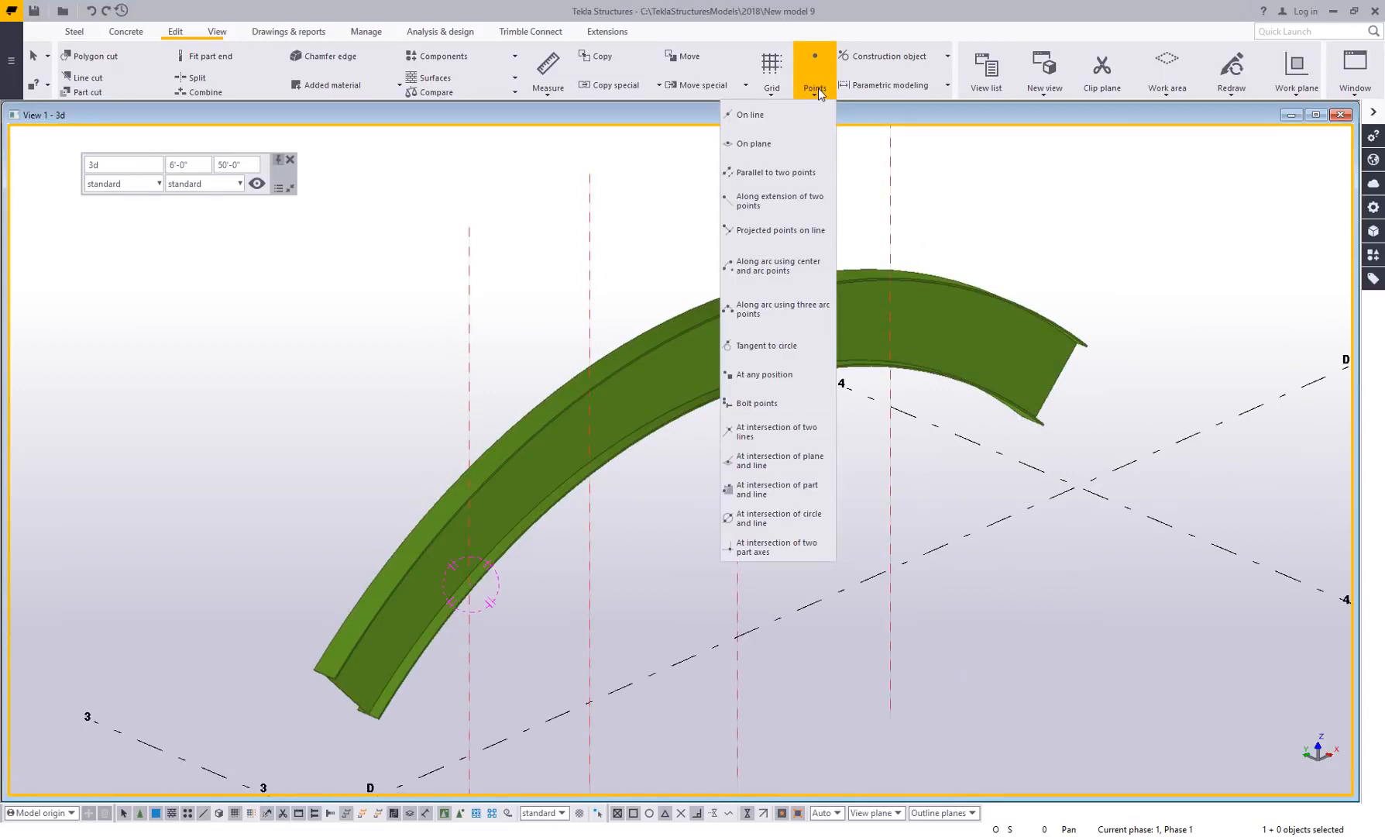
click(778, 494)
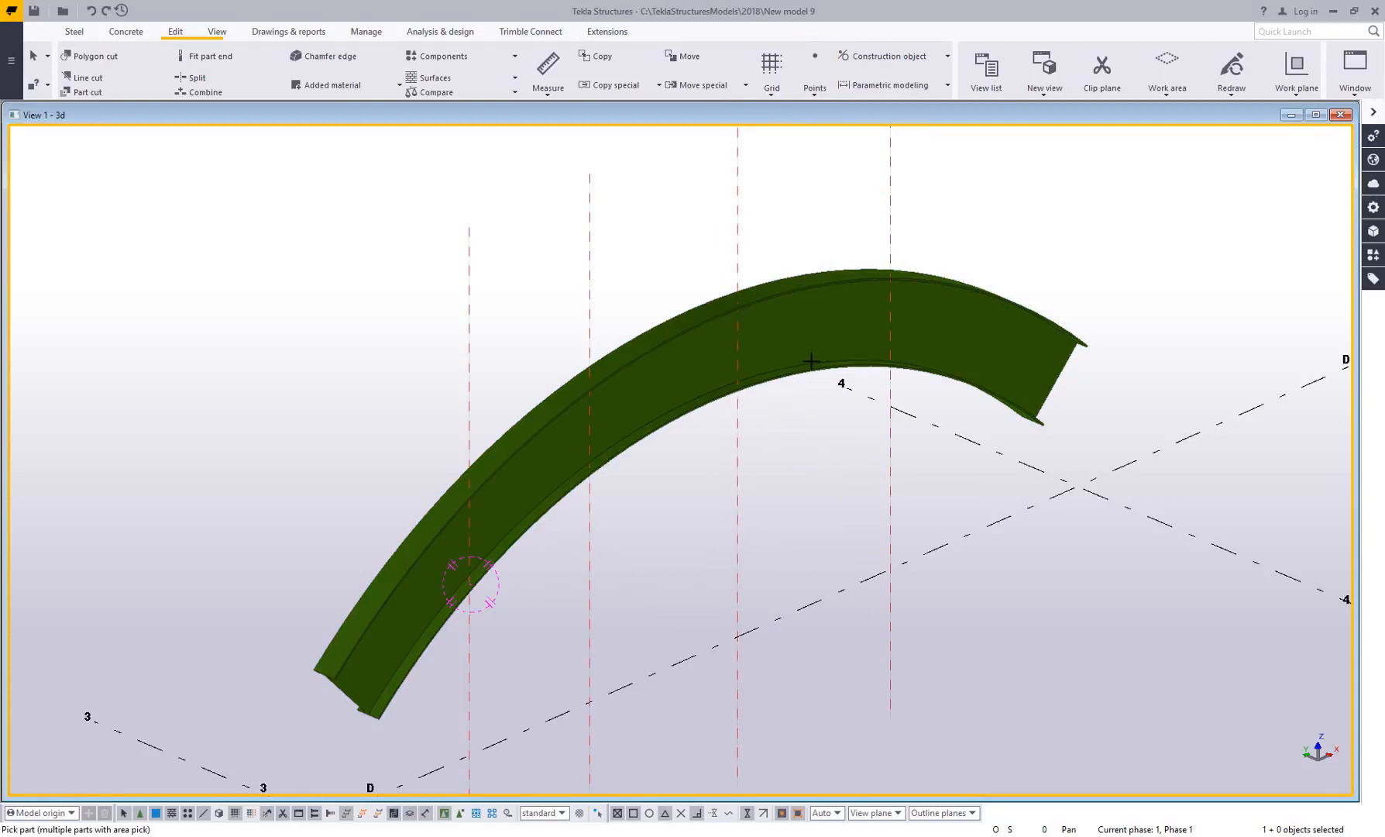
click(810, 361)
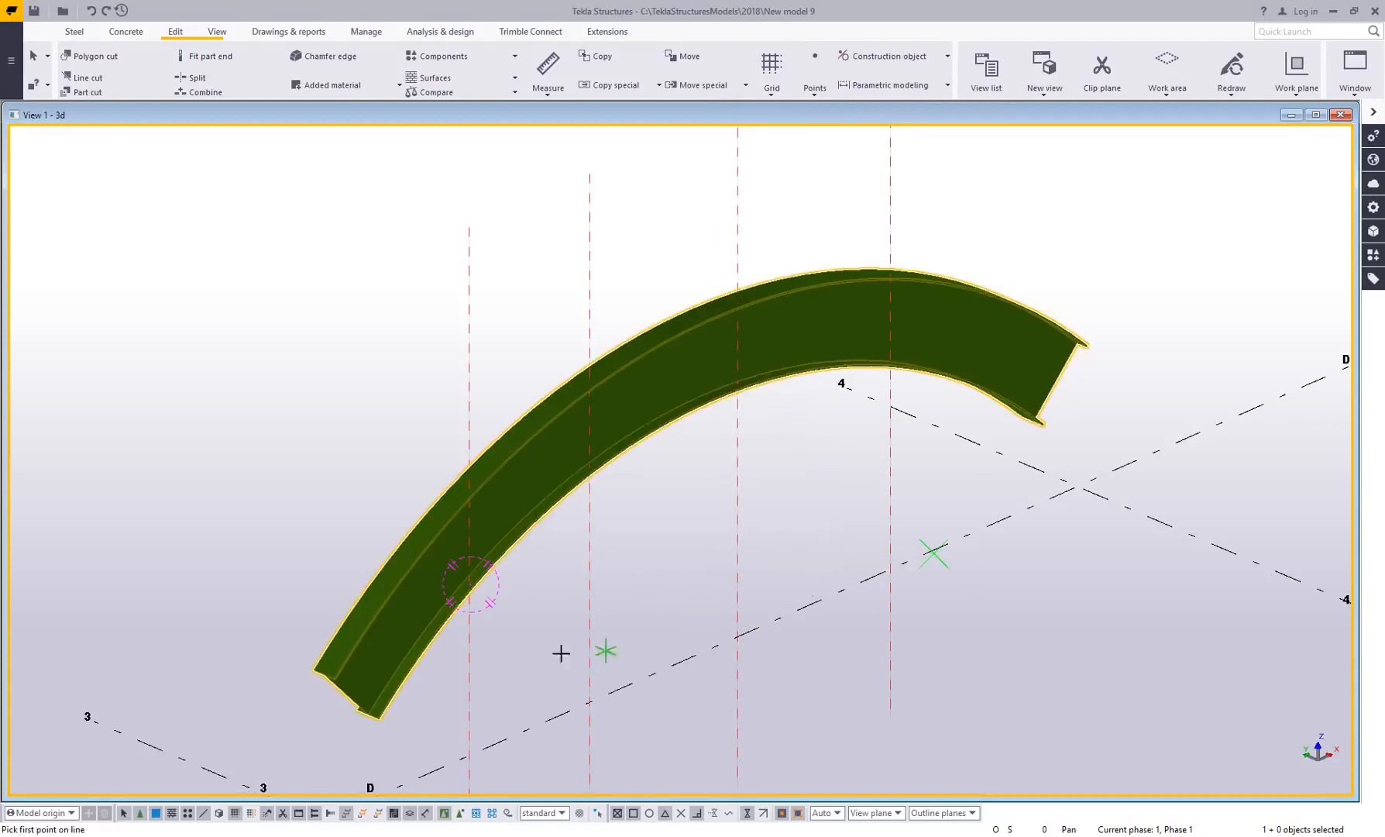
click(470, 665)
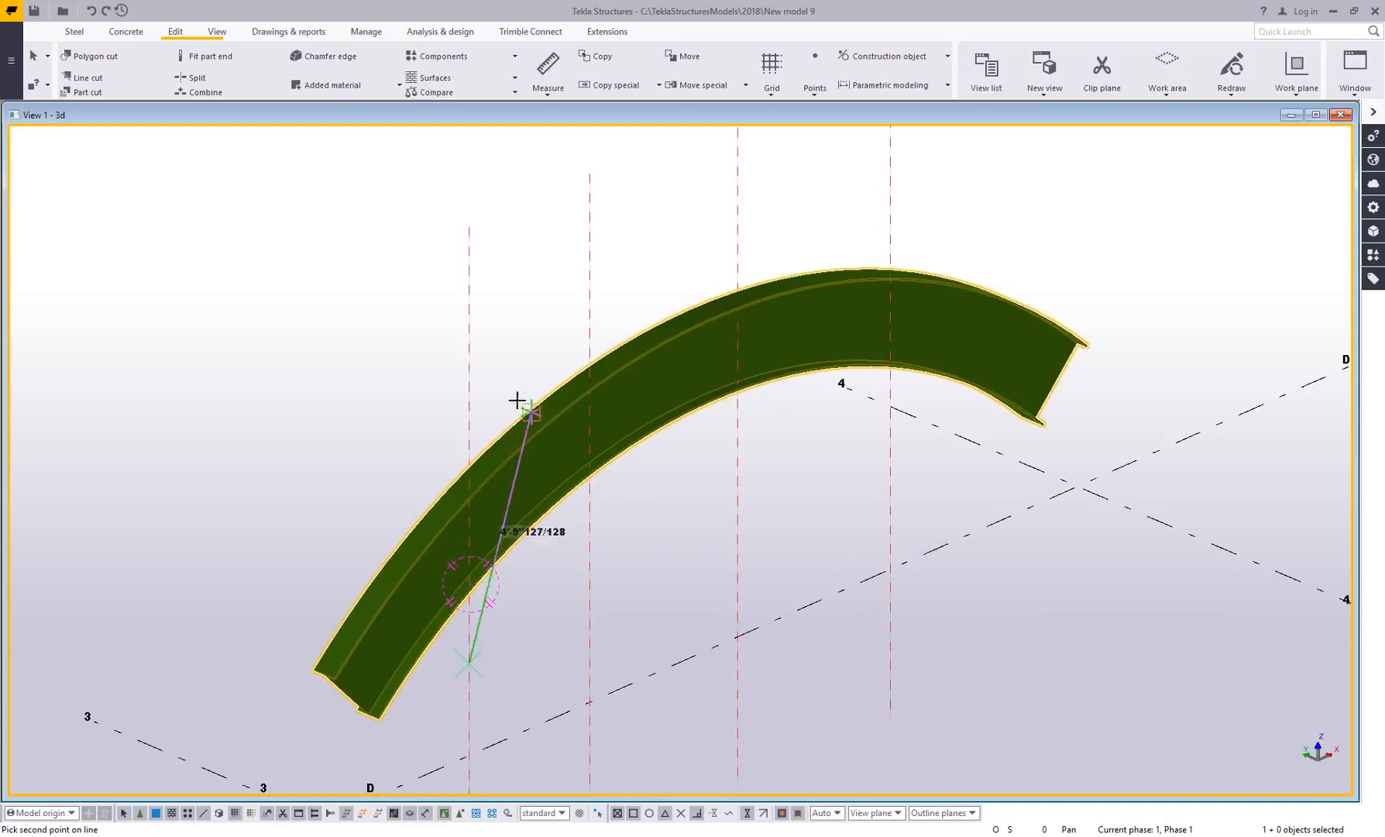
click(468, 406)
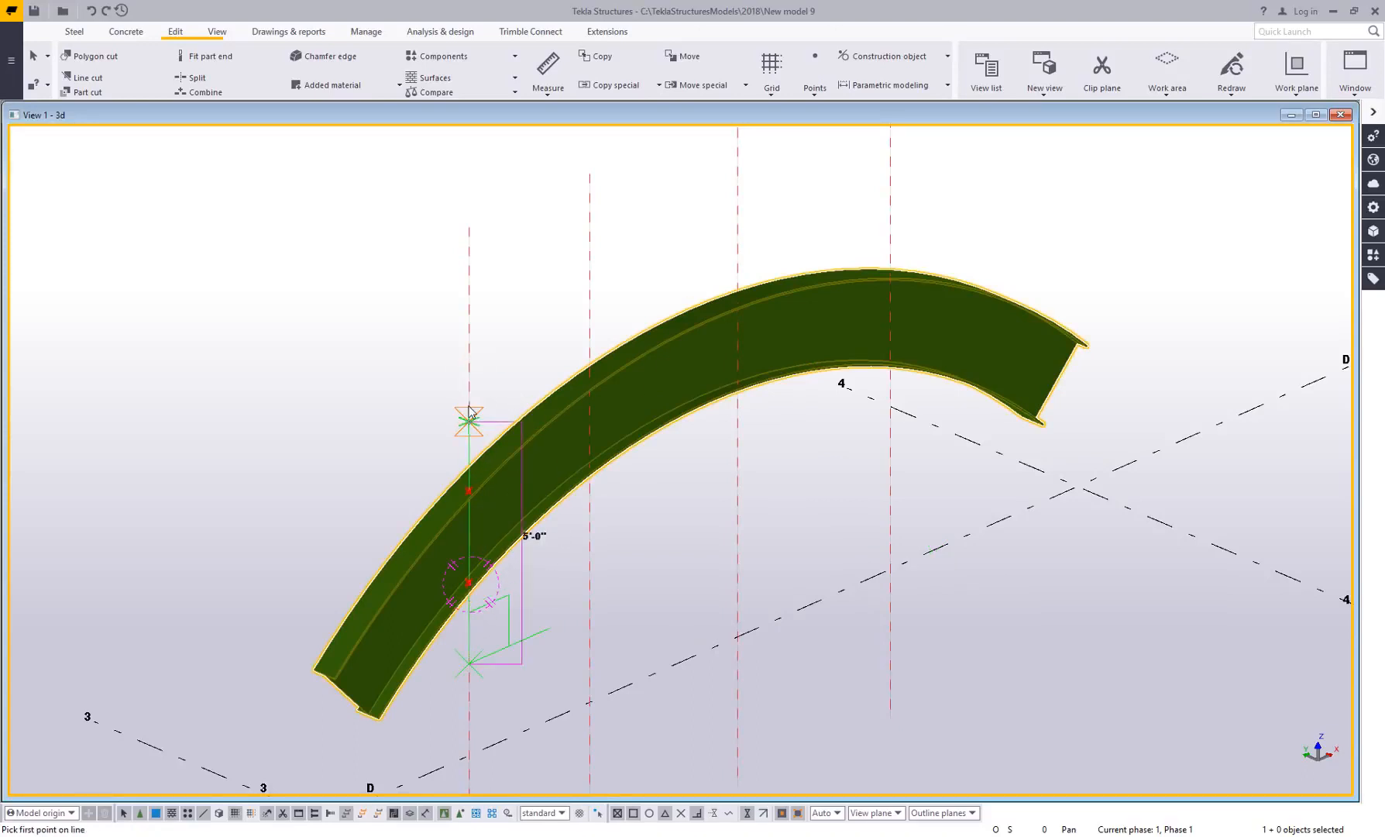
scroll(446, 562, up, 5)
right_click(597, 453)
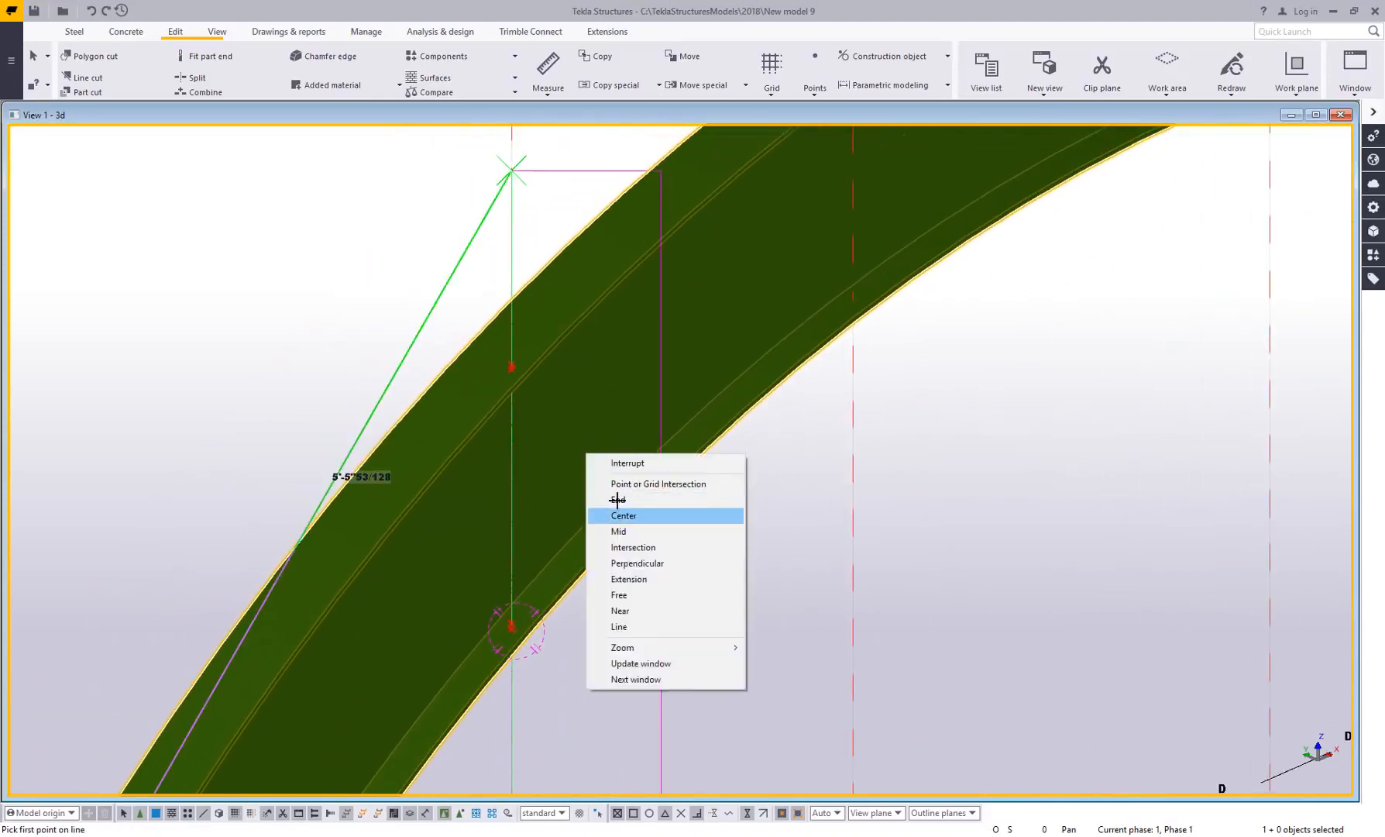
click(628, 463)
scroll(493, 652, up, 3)
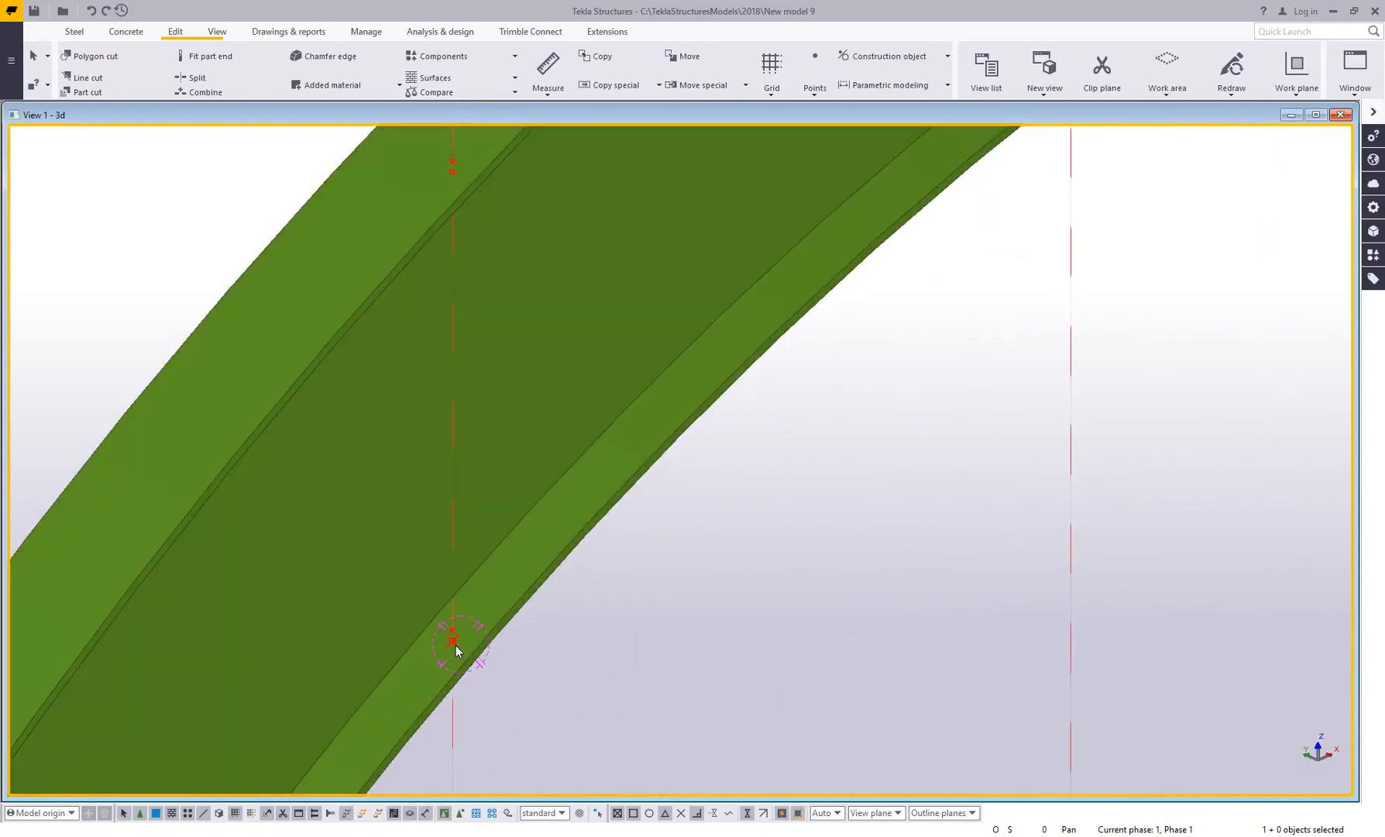
Add points at the intersection of part and line, using the curved beam and the second vertical construction line from grid line 3
click(455, 646)
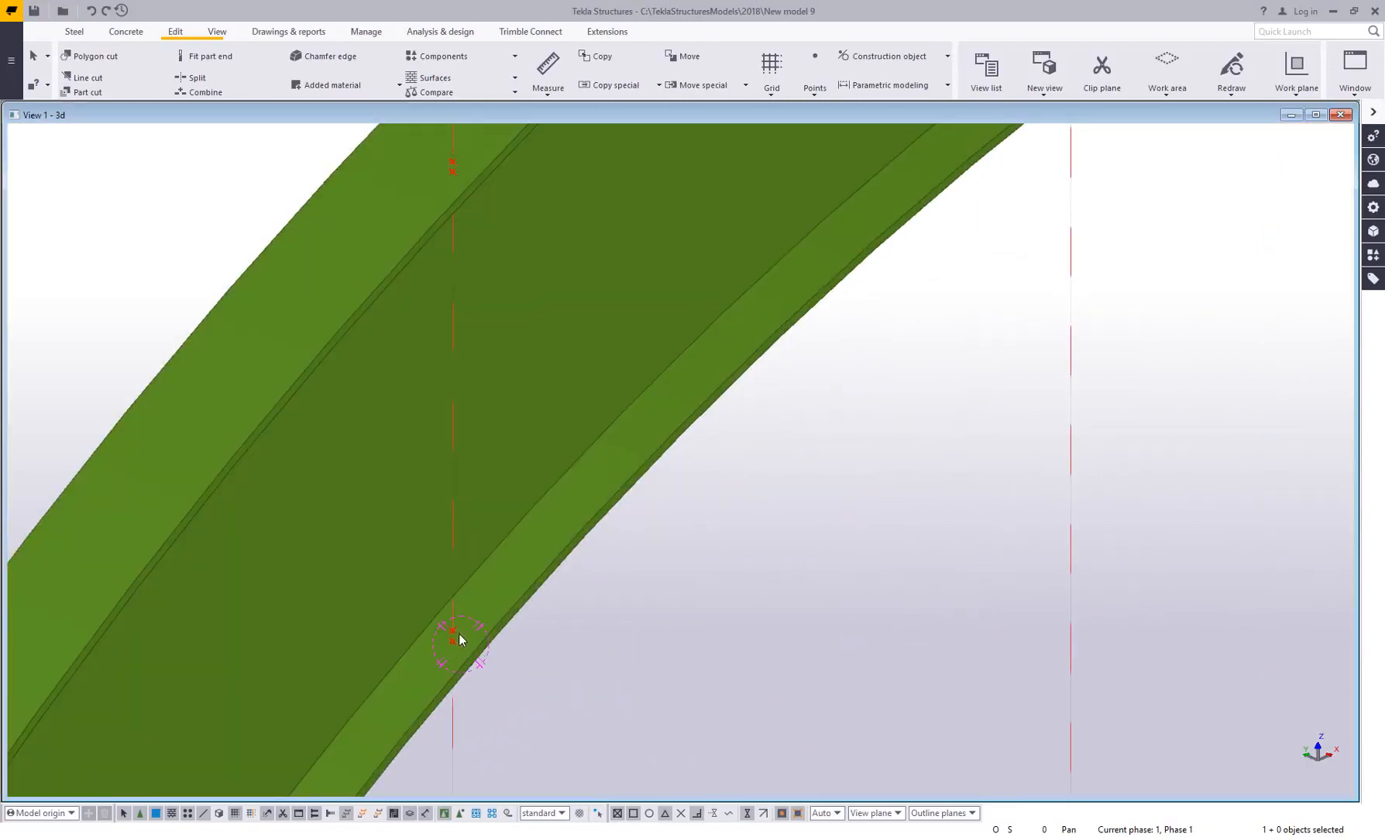
scroll(459, 633, down, 2)
middle_drag(483, 421, 482, 471)
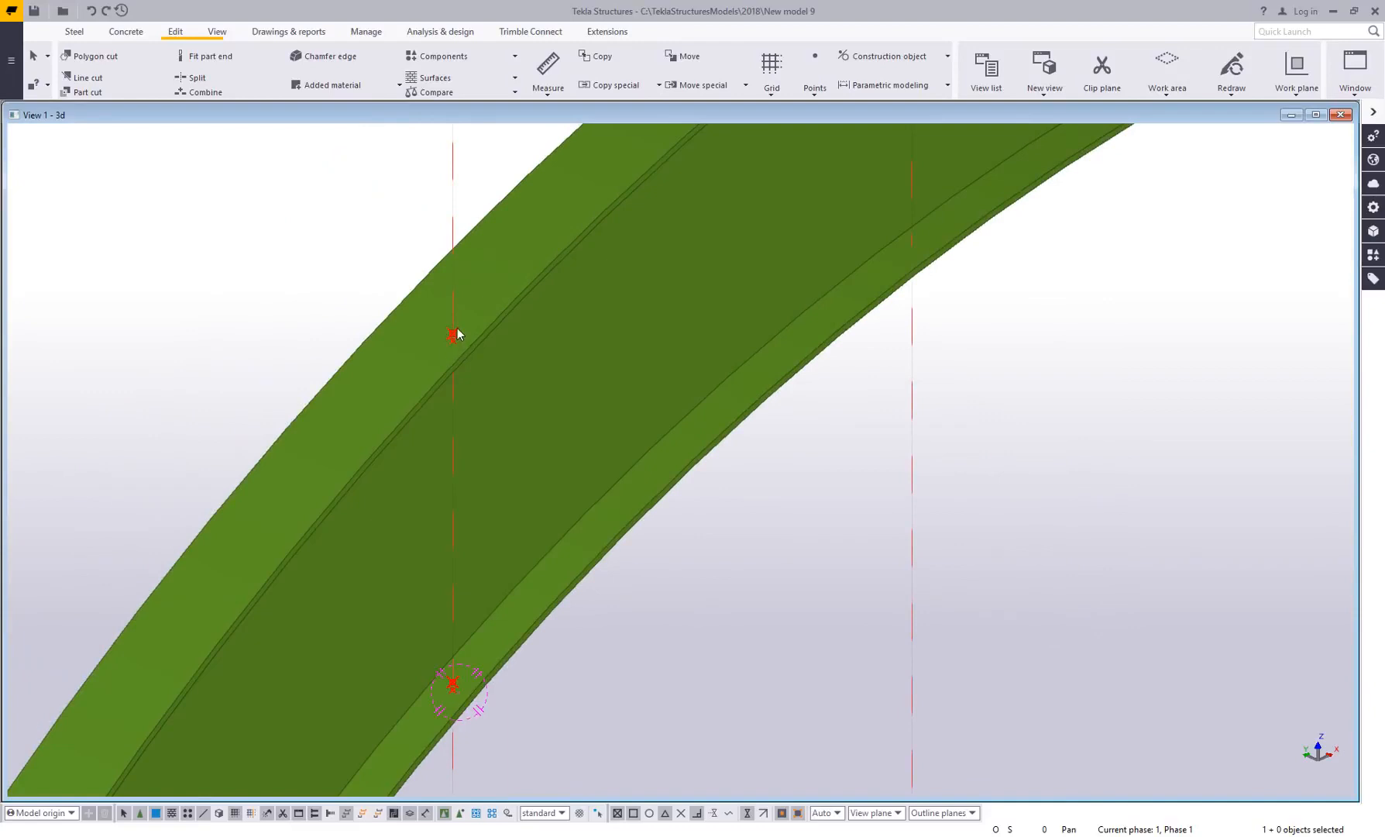
scroll(469, 372, down, 6)
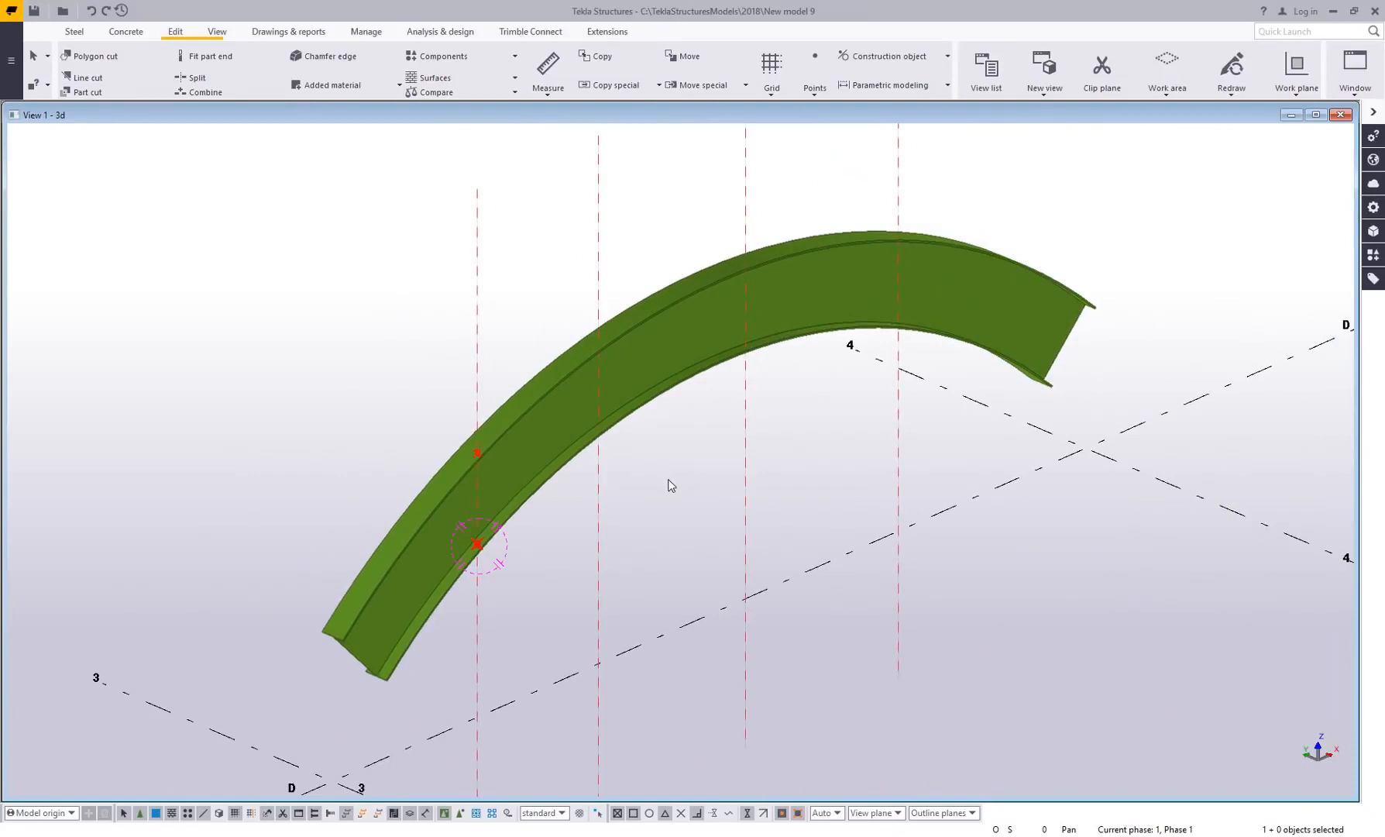
scroll(496, 488, up, 2)
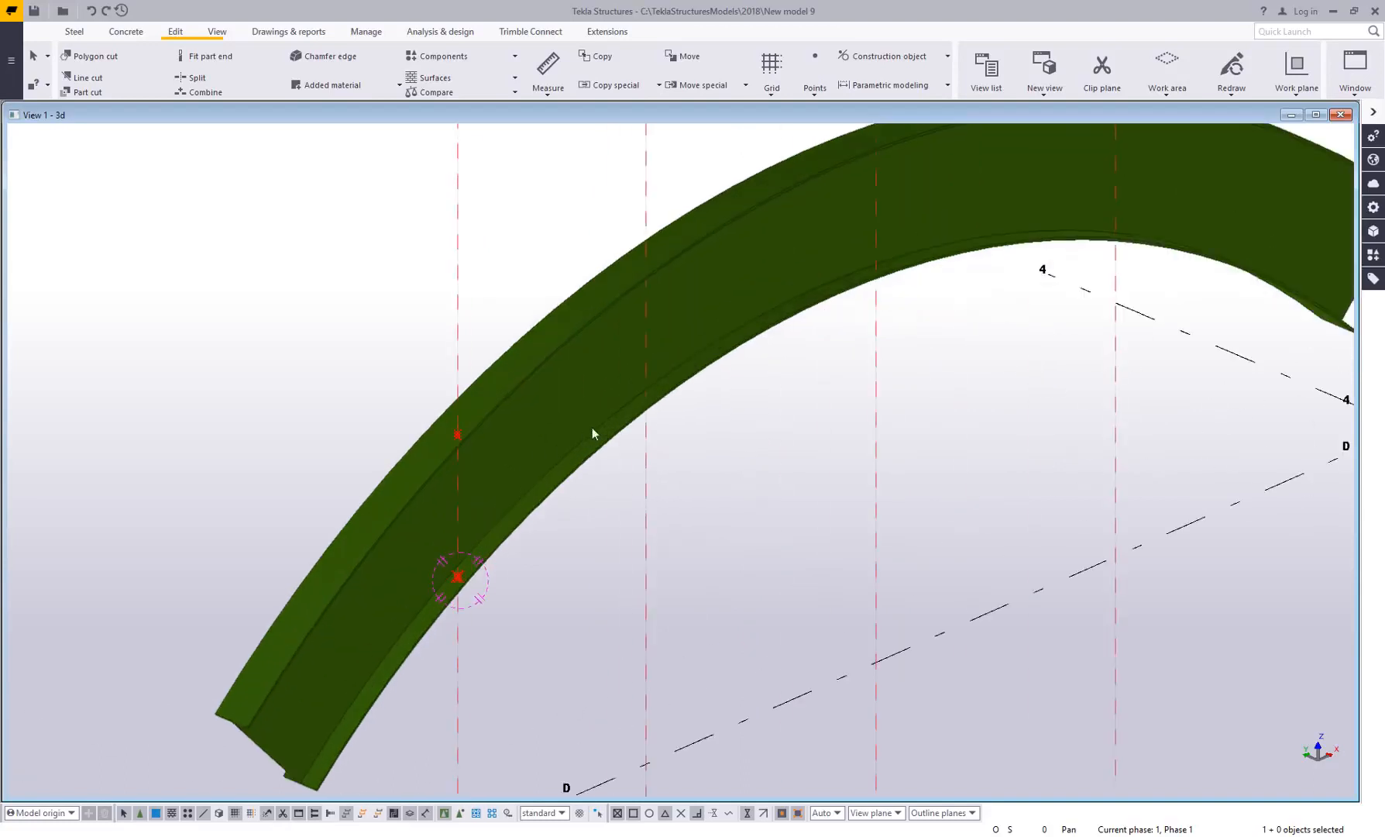
click(815, 68)
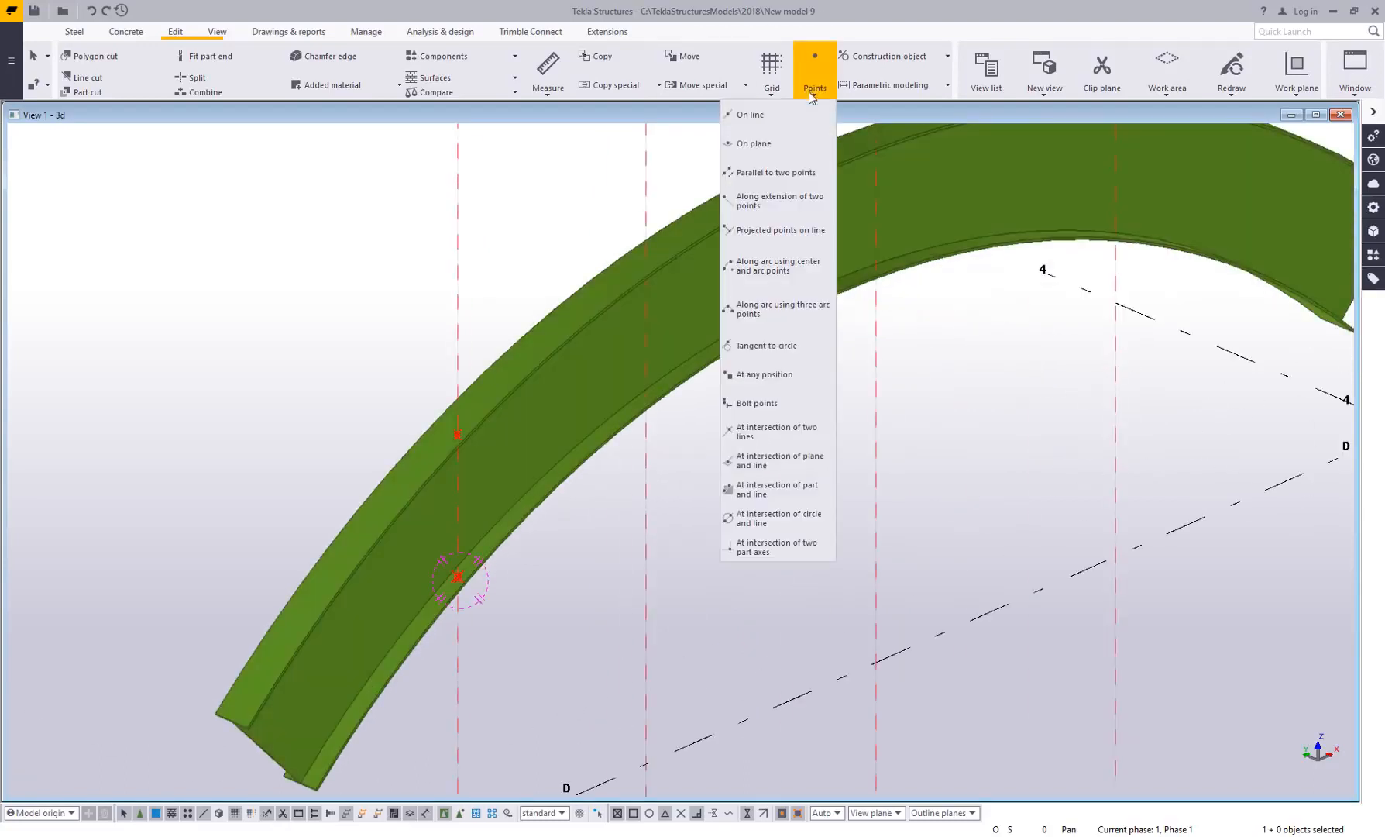
click(786, 500)
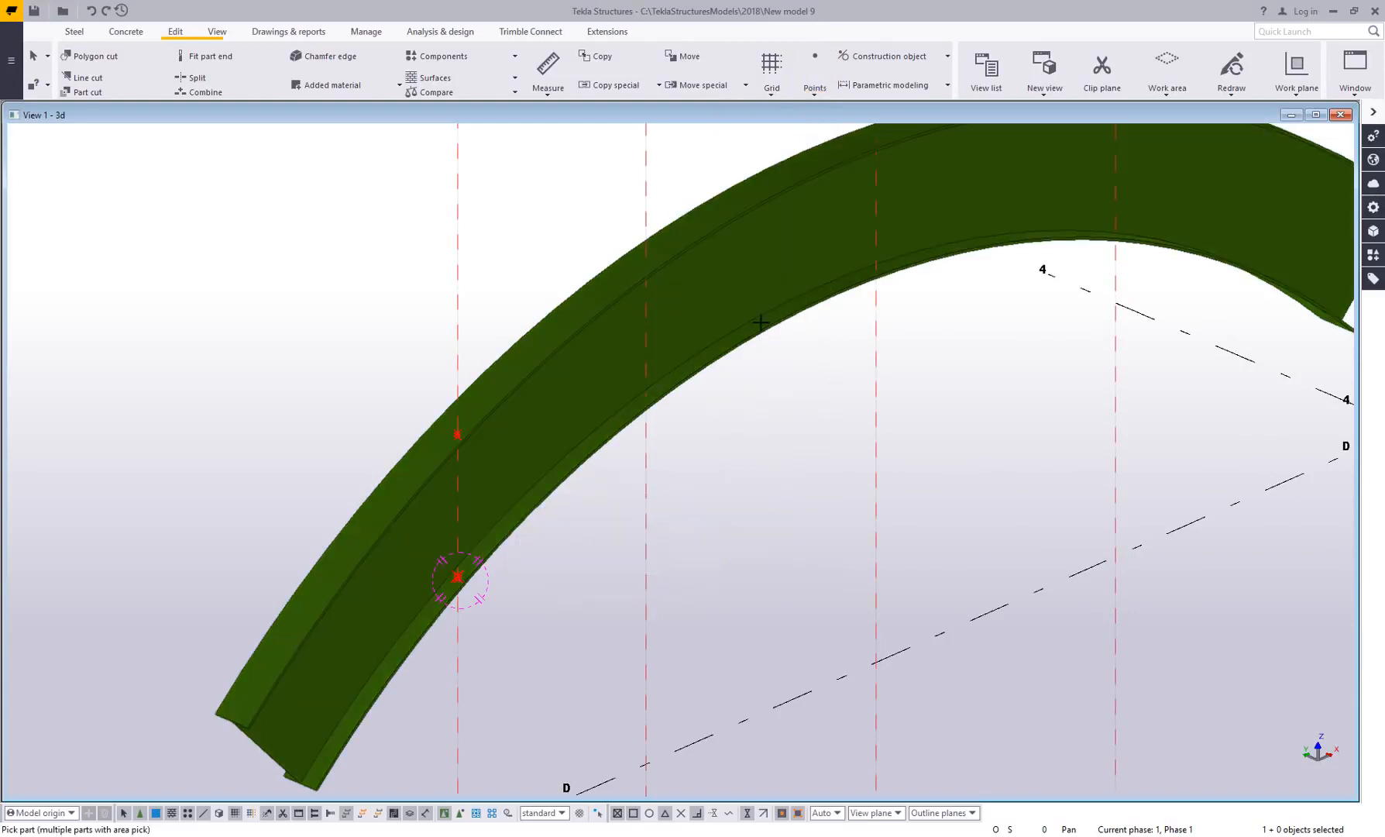
click(760, 326)
click(646, 469)
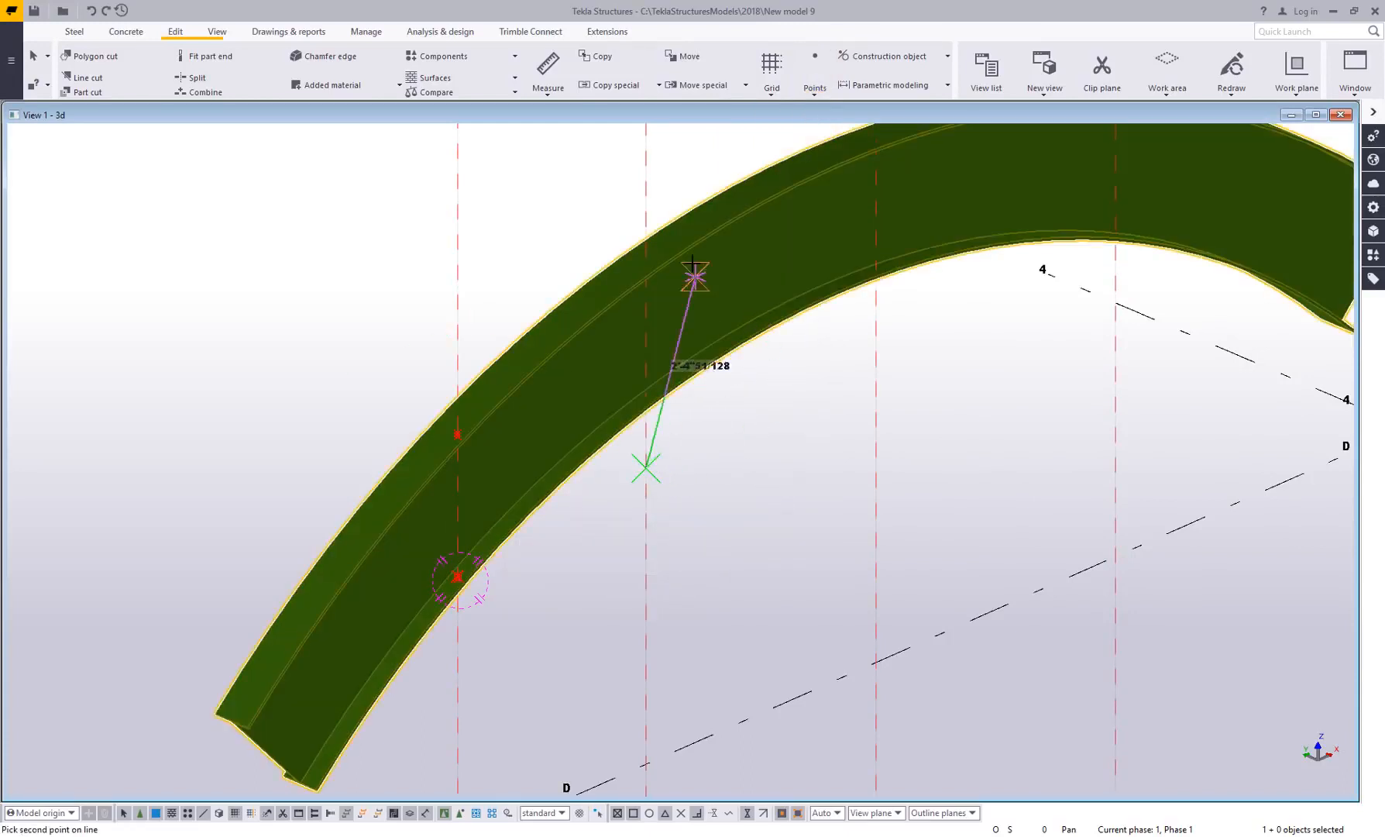
click(646, 184)
right_click(777, 380)
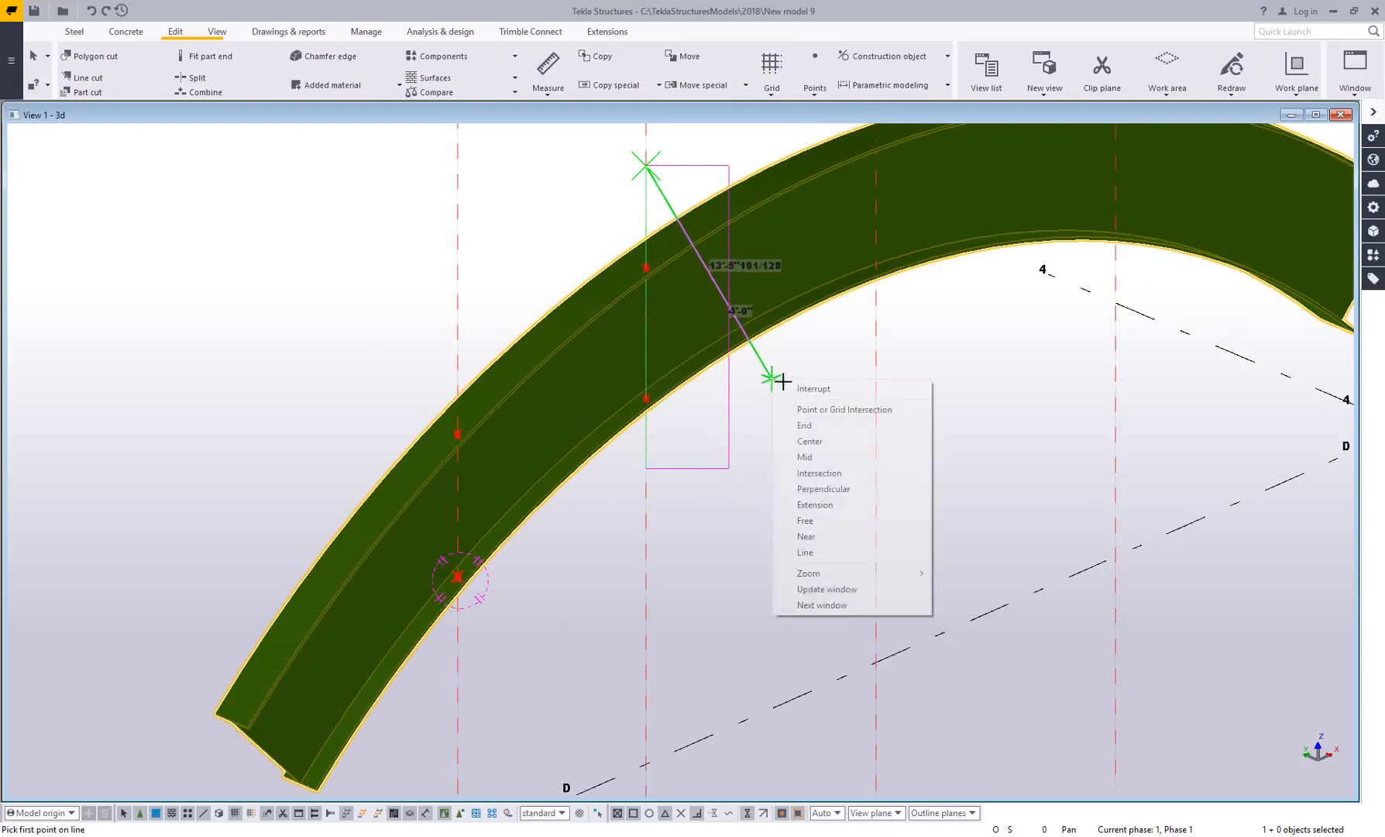
click(814, 388)
scroll(723, 371, up, 5)
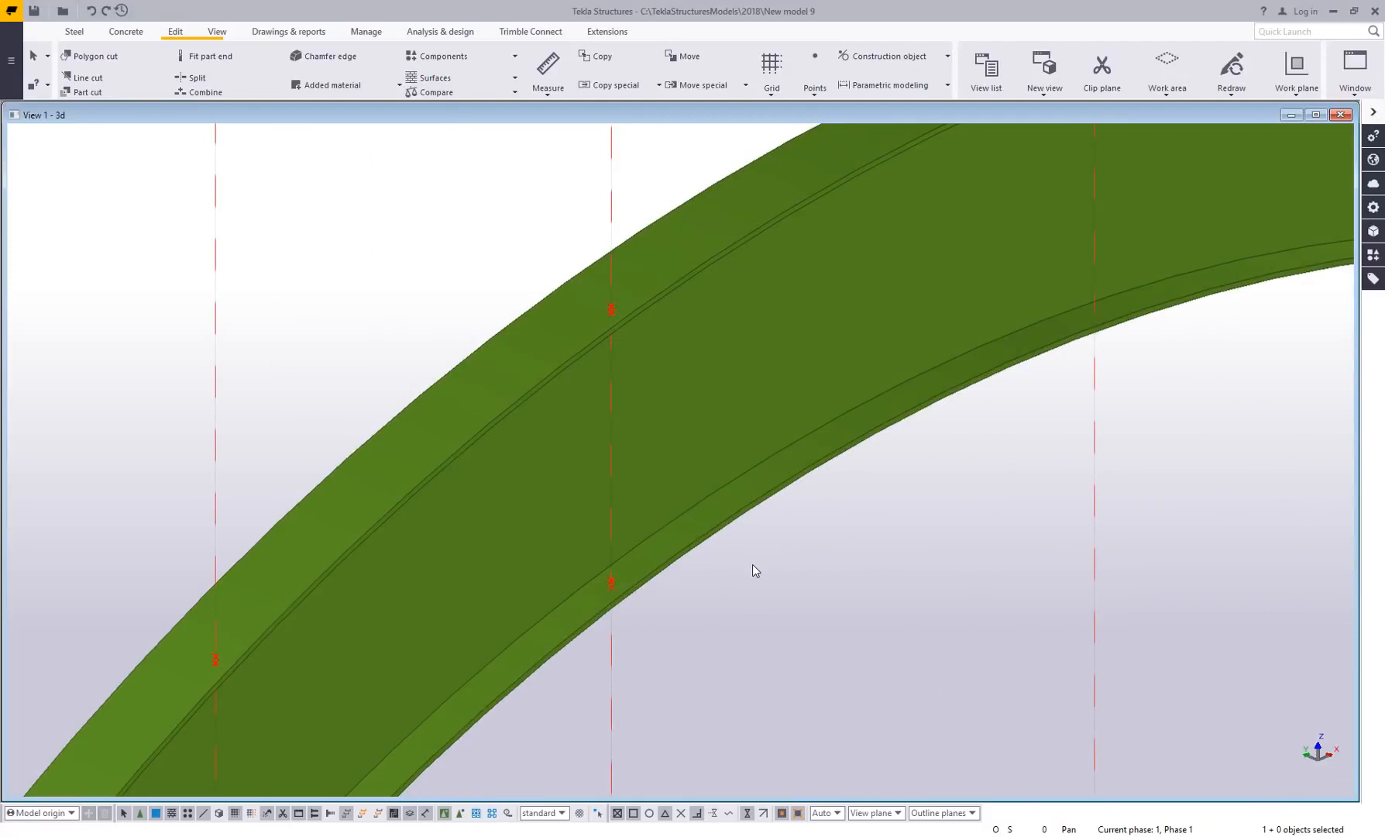
scroll(753, 564, down, 5)
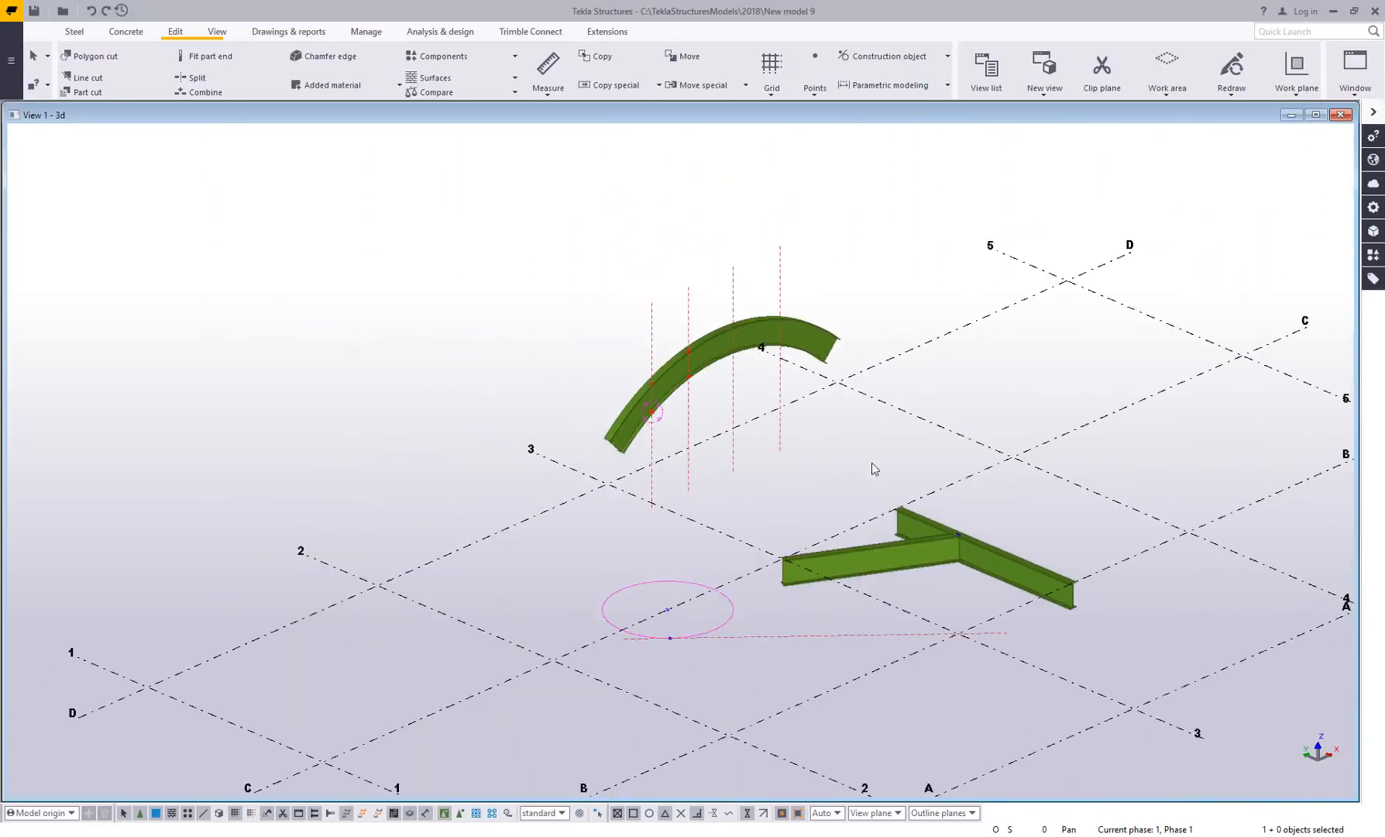
middle_drag(872, 463, 750, 452)
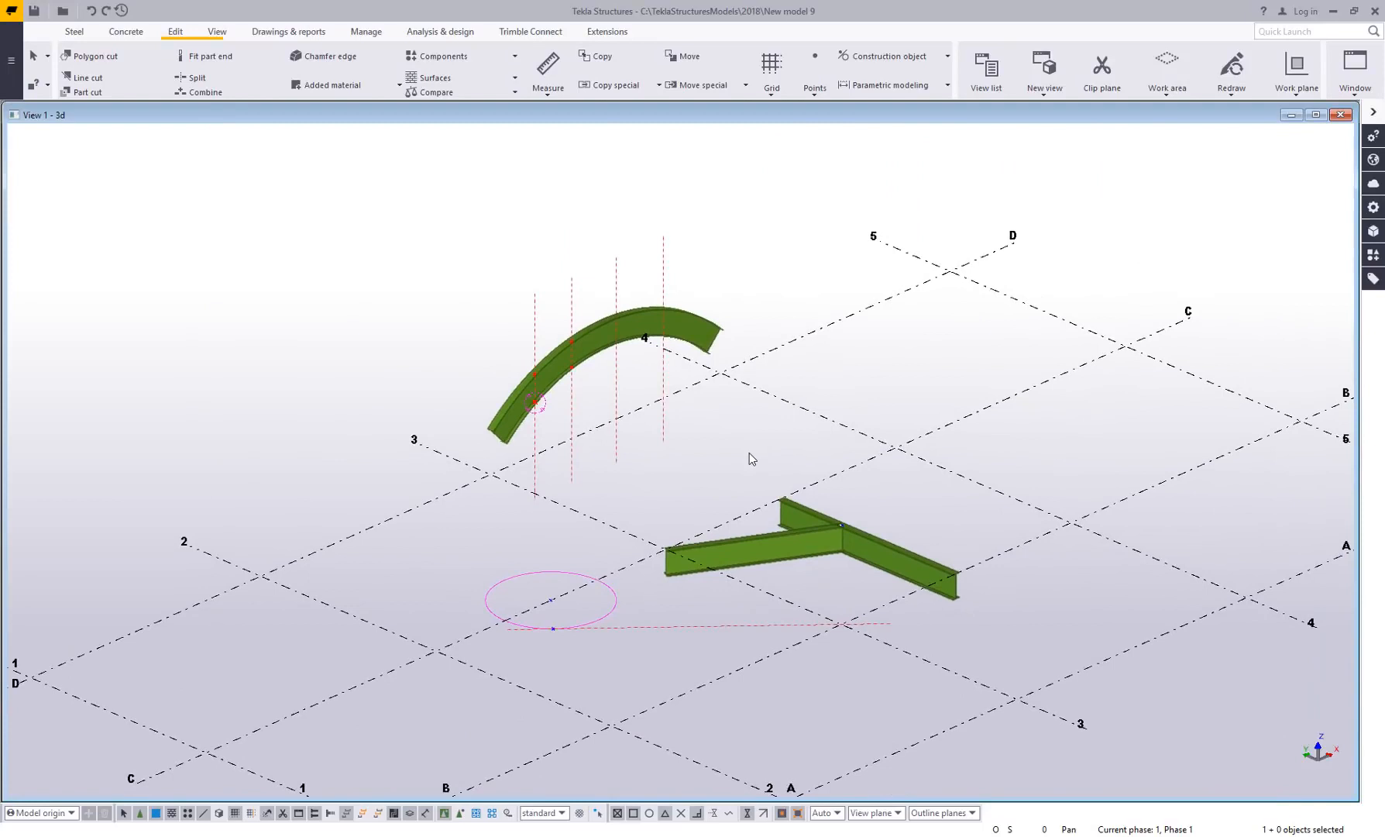